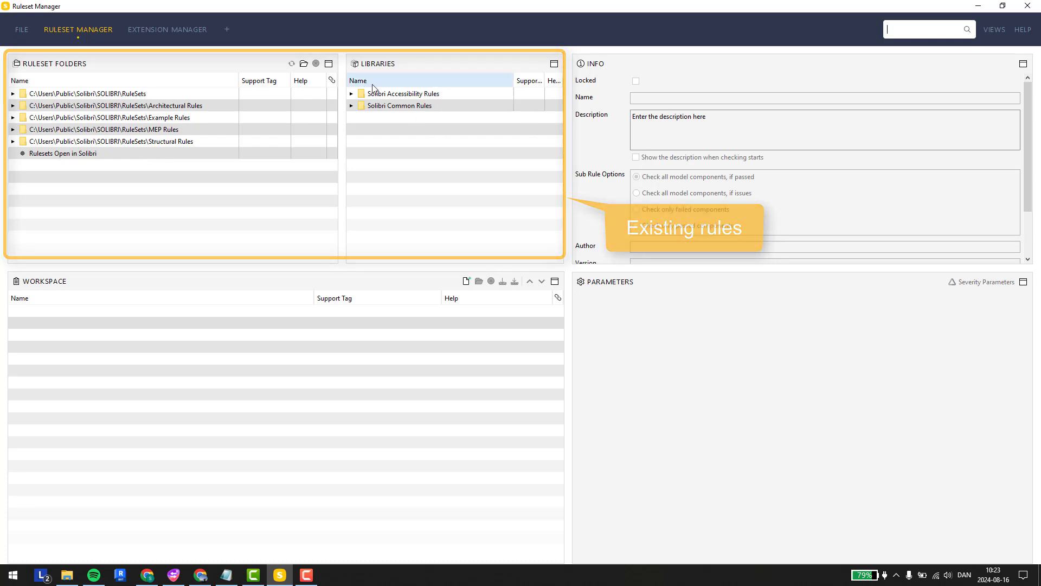
# Step: Look through the rules in the Solibri Common Rules and Accessibility Rules libraries and the rulesets in the MEP Rules folder
pyautogui.click(353, 106)
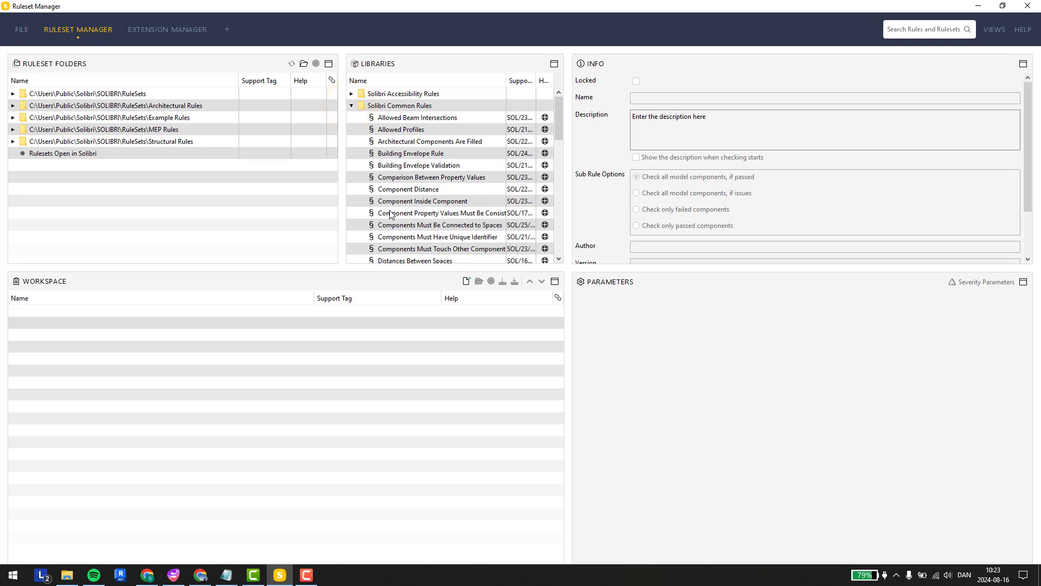
pyautogui.click(352, 106)
pyautogui.click(350, 94)
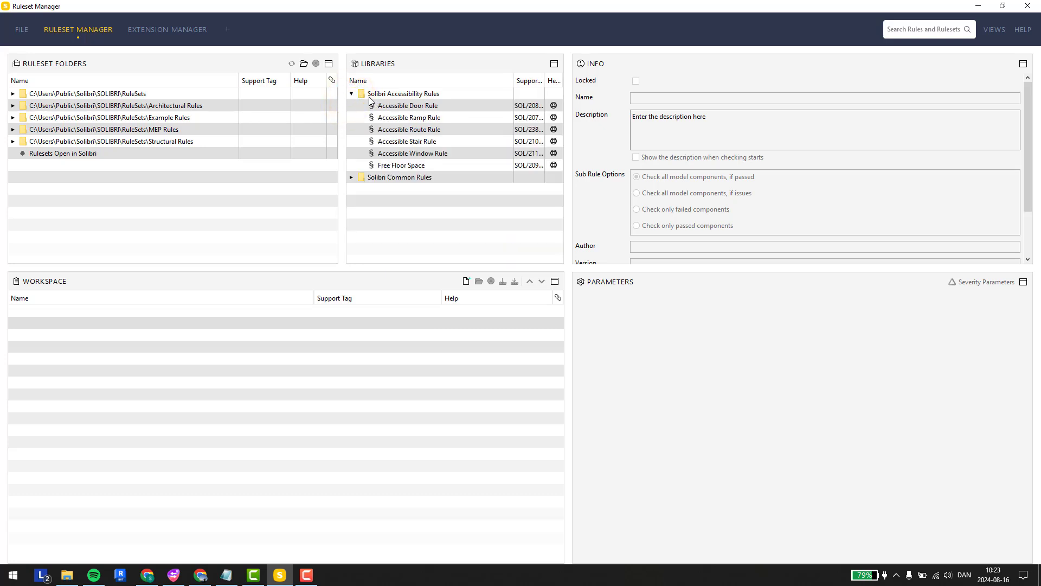
pyautogui.click(352, 93)
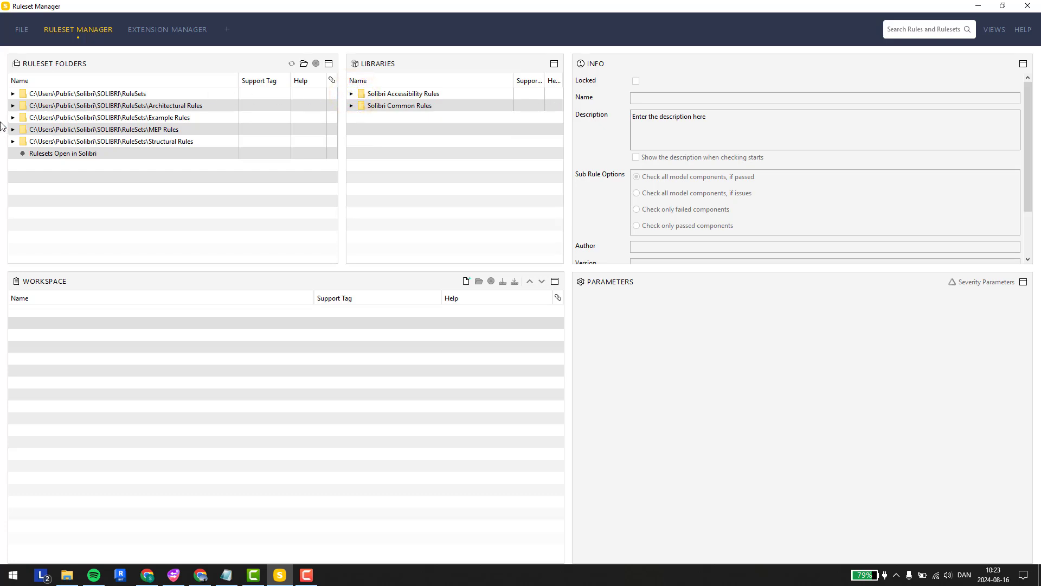
pyautogui.click(13, 129)
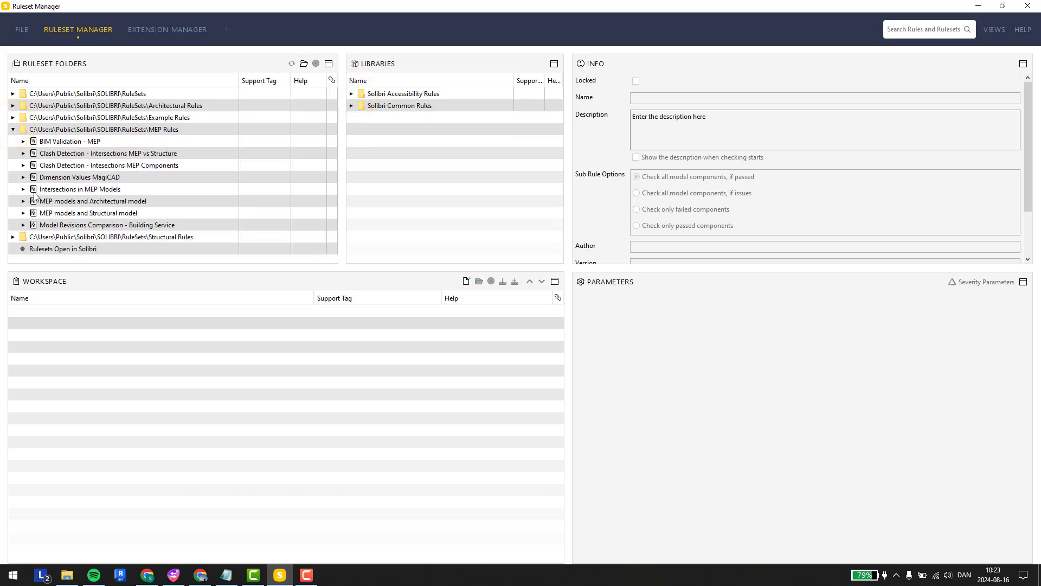
pyautogui.click(13, 130)
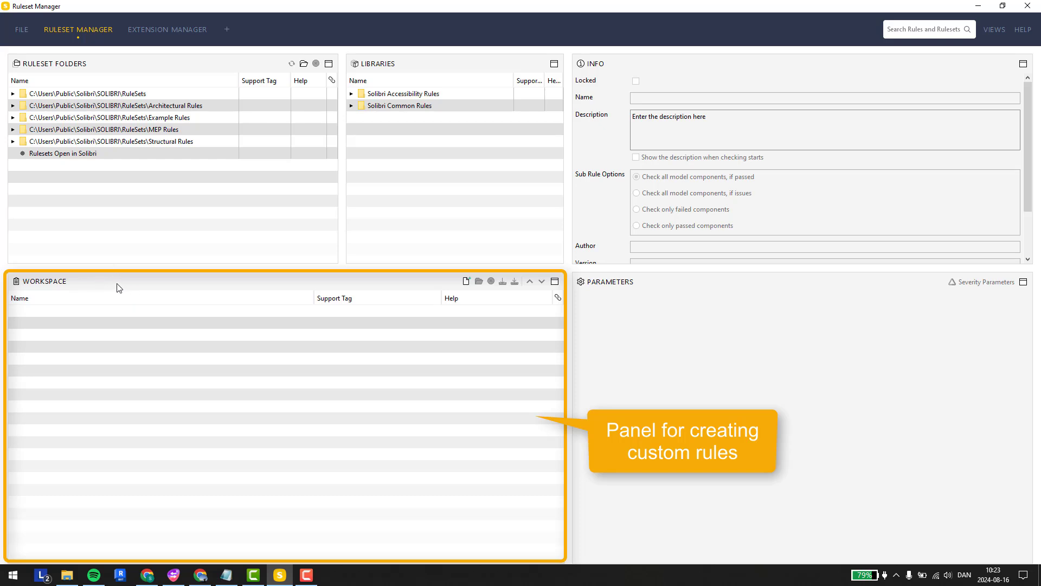
# Step: Create a new ruleset in the workspace and name it EXAMPLE RULESET
pyautogui.click(466, 281)
pyautogui.click(490, 298)
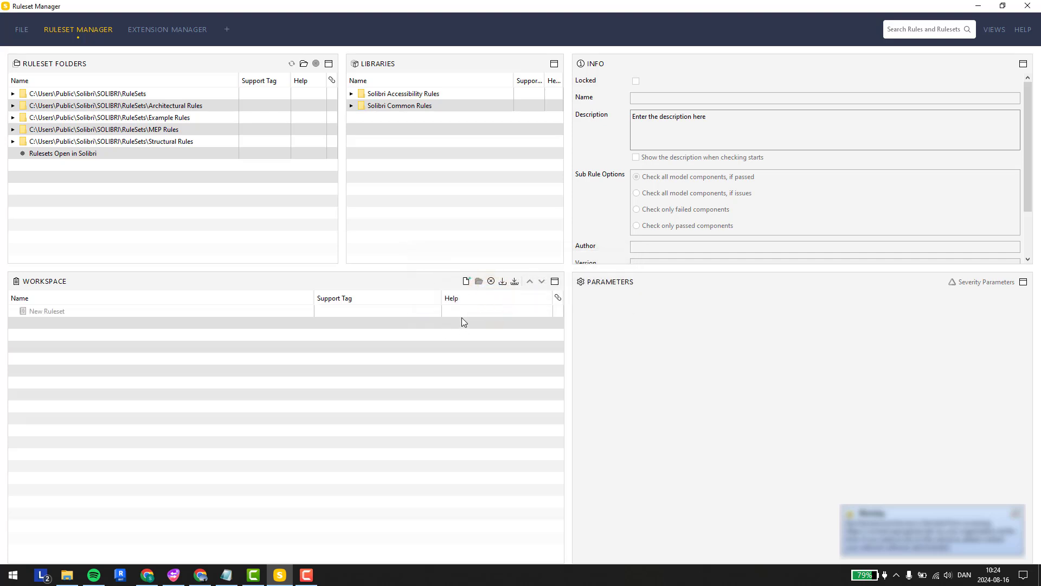
pyautogui.click(299, 311)
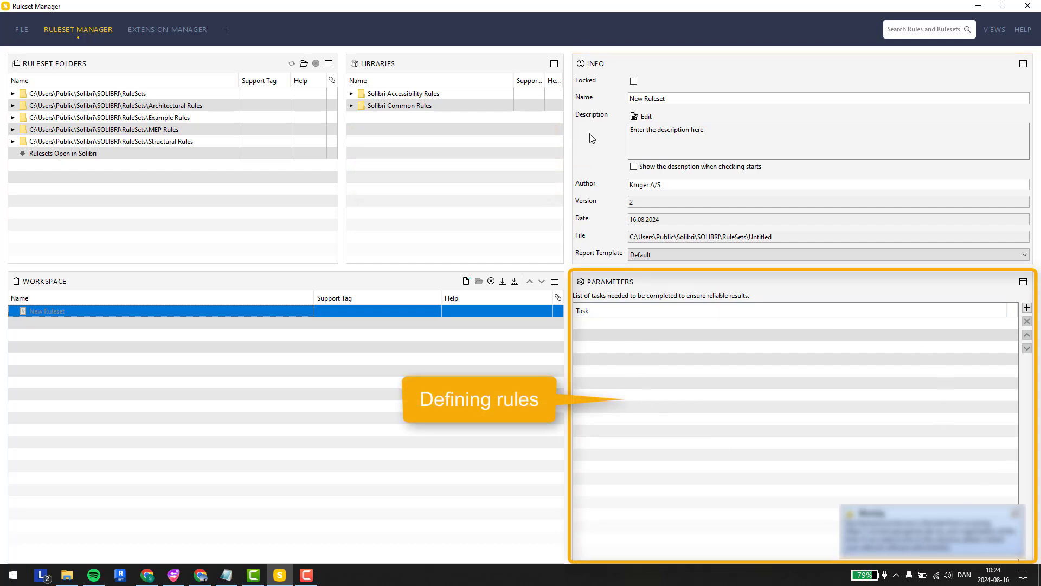
pyautogui.click(707, 98)
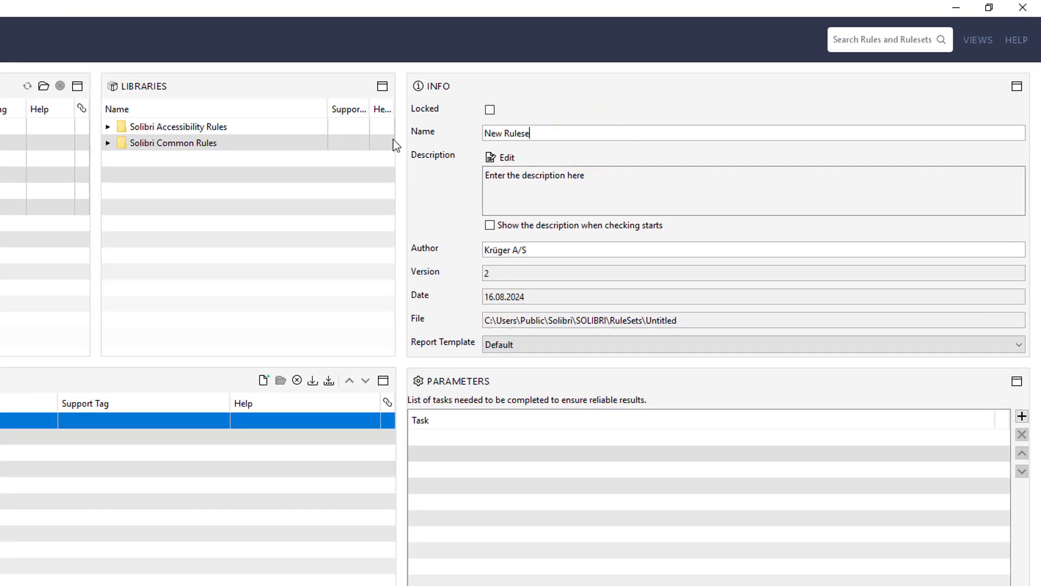
pyautogui.write('EXAMPLE RULESET')
# Step: Set the ruleset's description to "description!"
pyautogui.click(502, 157)
pyautogui.click(279, 301)
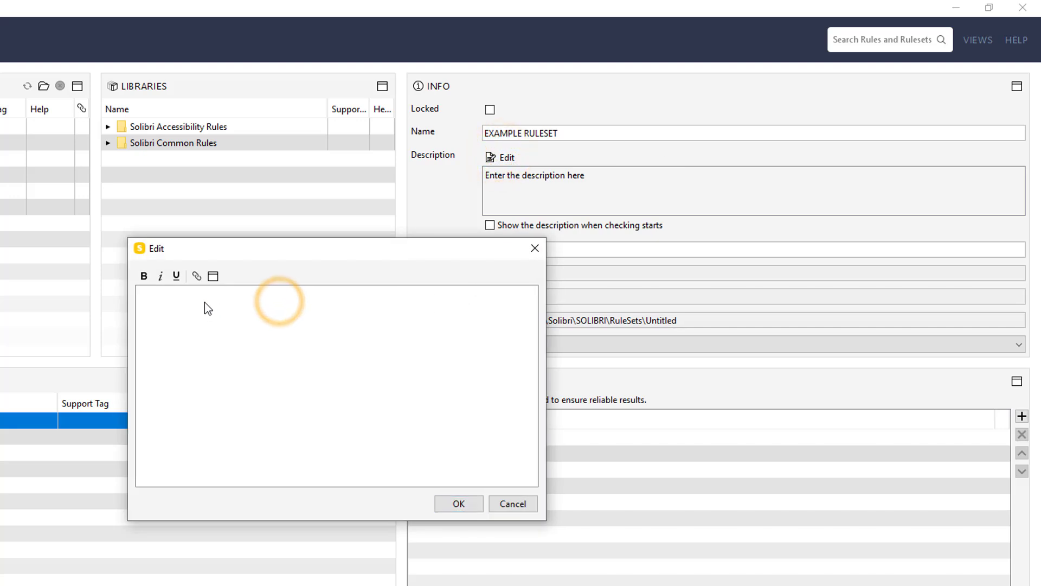
pyautogui.write('description')
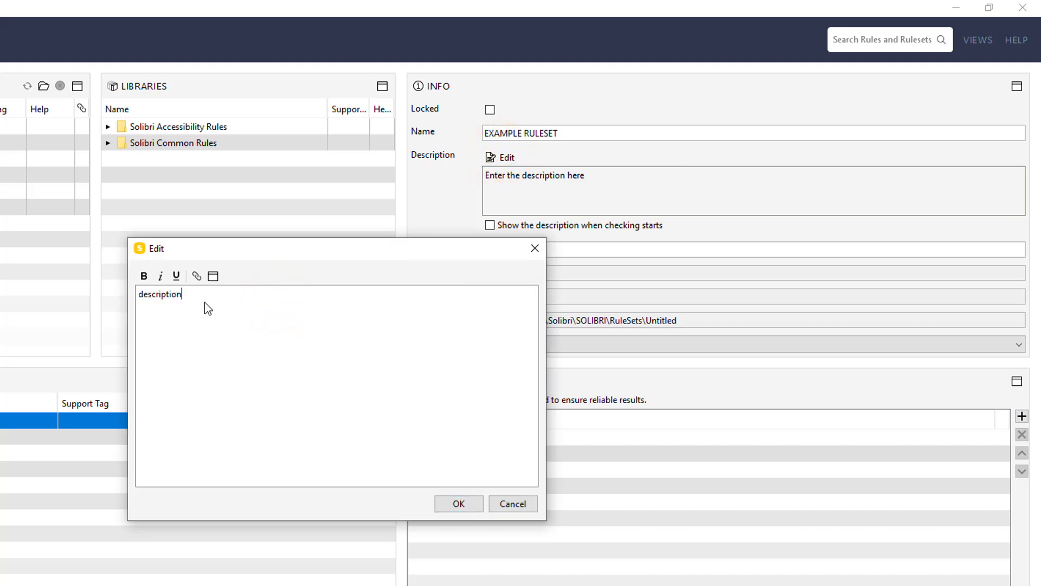
pyautogui.write('!')
pyautogui.click(442, 502)
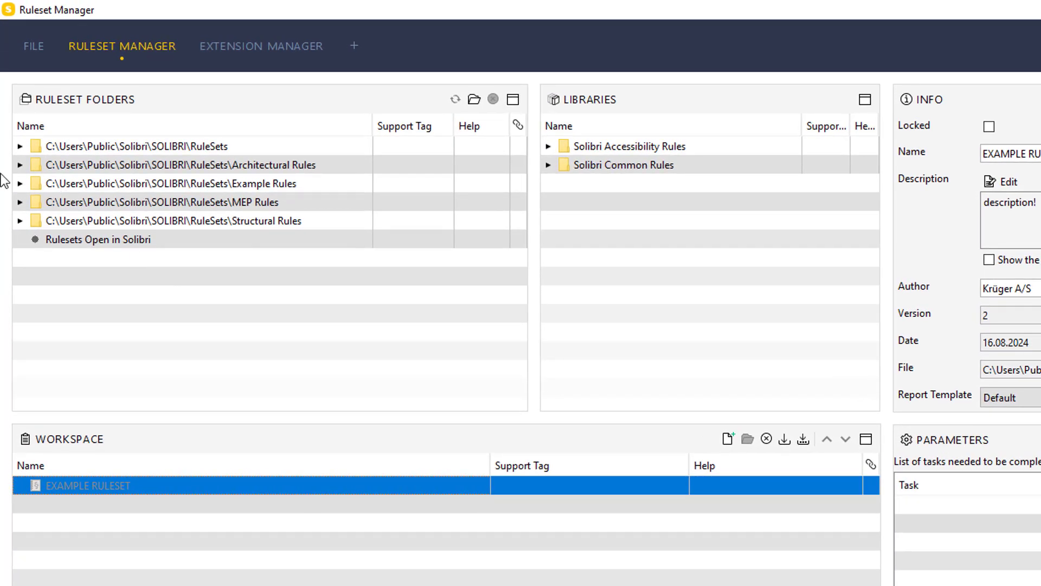
# Step: Add the Intersections between MEP components rule from the MEP Rules clash detection ruleset to EXAMPLE RULESET
pyautogui.click(20, 202)
pyautogui.click(36, 234)
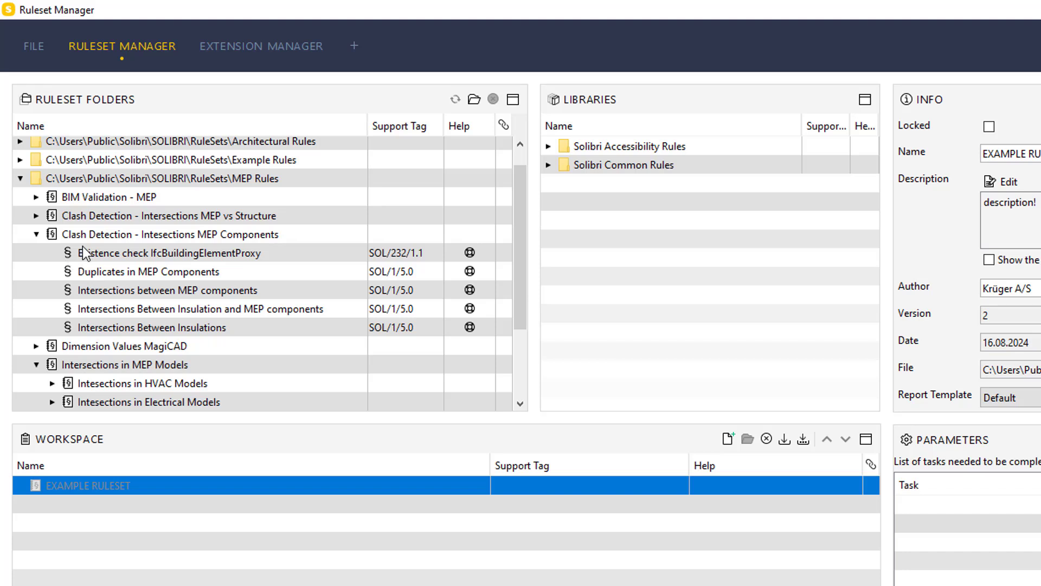
pyautogui.click(111, 291)
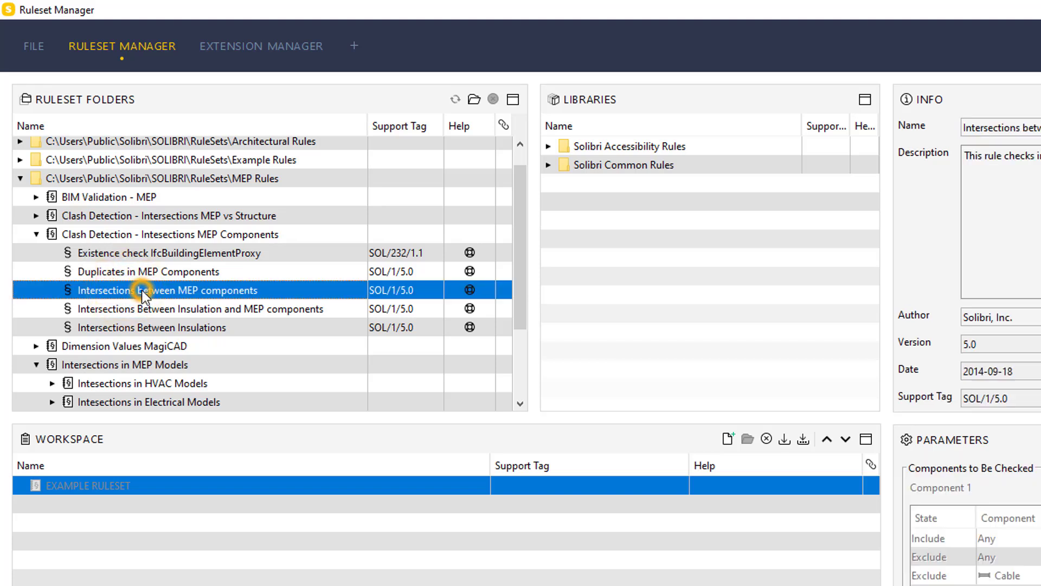
pyautogui.moveTo(141, 291); pyautogui.dragTo(125, 531)
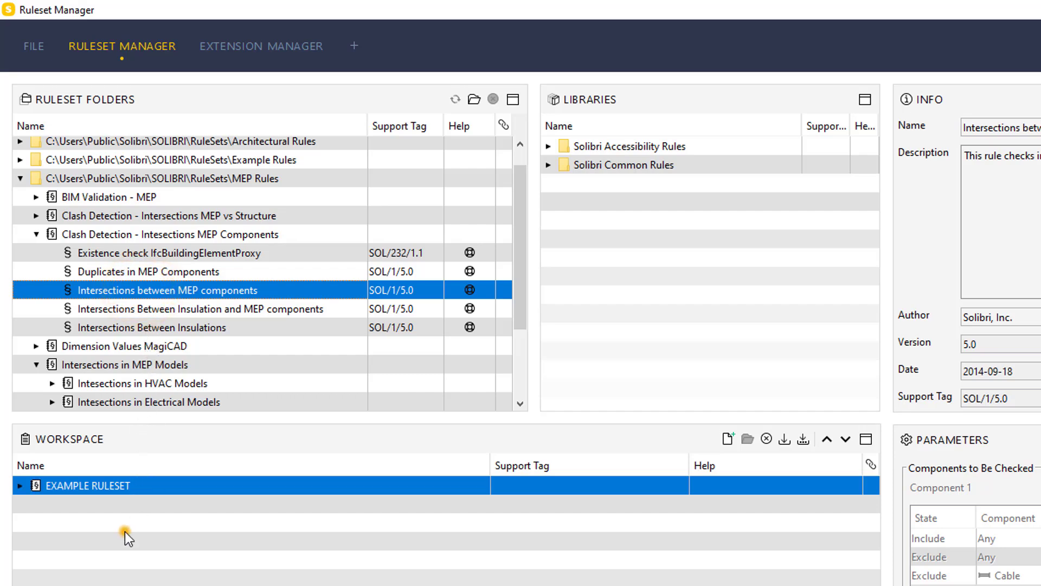
# Step: Append "(KRG" to the name of the rule inside EXAMPLE RULESET and open its description for editing
pyautogui.click(18, 484)
pyautogui.click(141, 494)
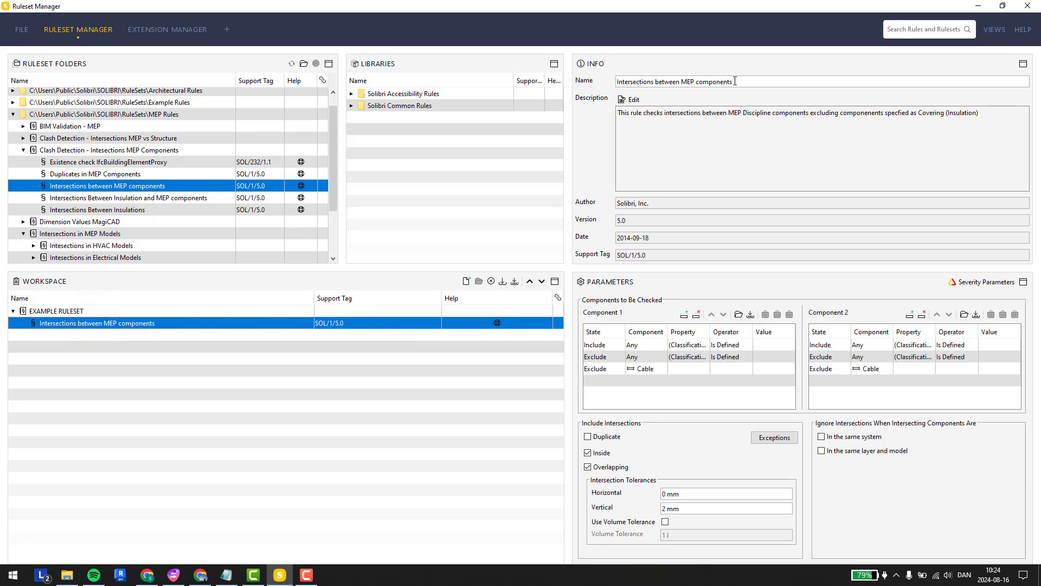
pyautogui.click(734, 82)
pyautogui.write('(KRG')
pyautogui.click(631, 100)
pyautogui.click(666, 178)
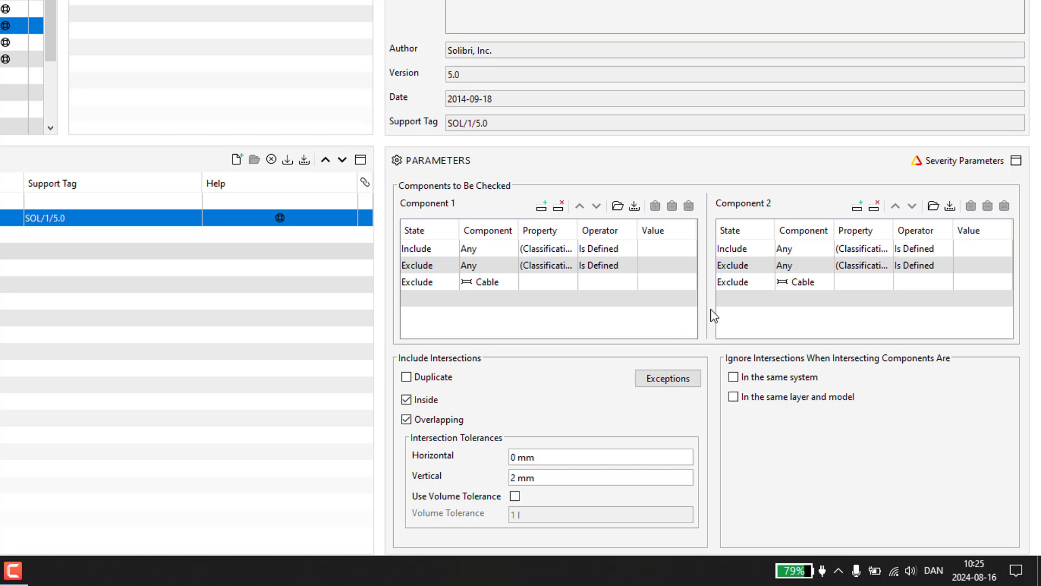
# Step: Remove all filter rows from Component 1 and Component 2 and add one new row to Component 1
pyautogui.click(471, 252)
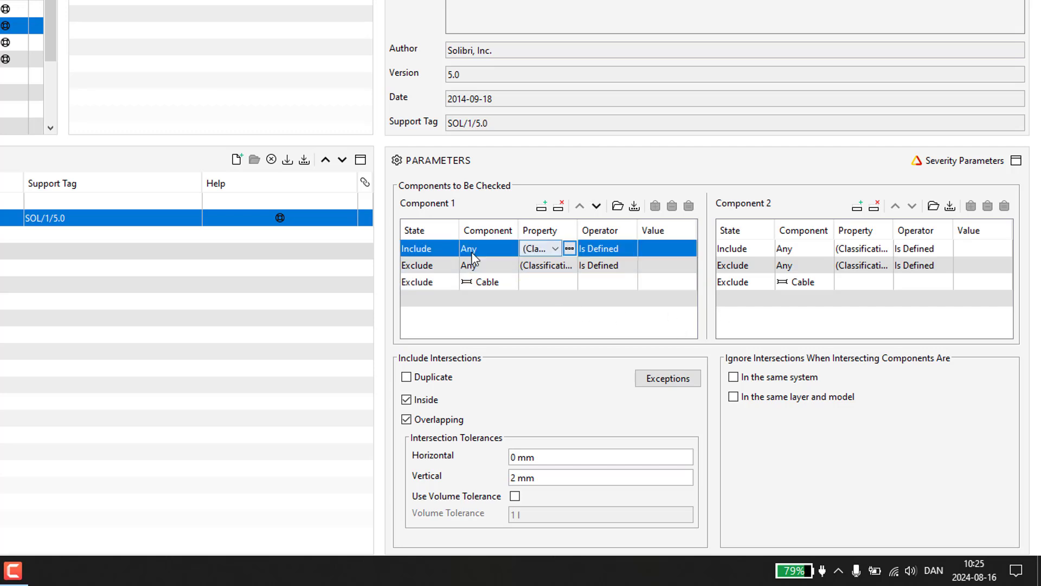
pyautogui.click(559, 206)
pyautogui.click(559, 206)
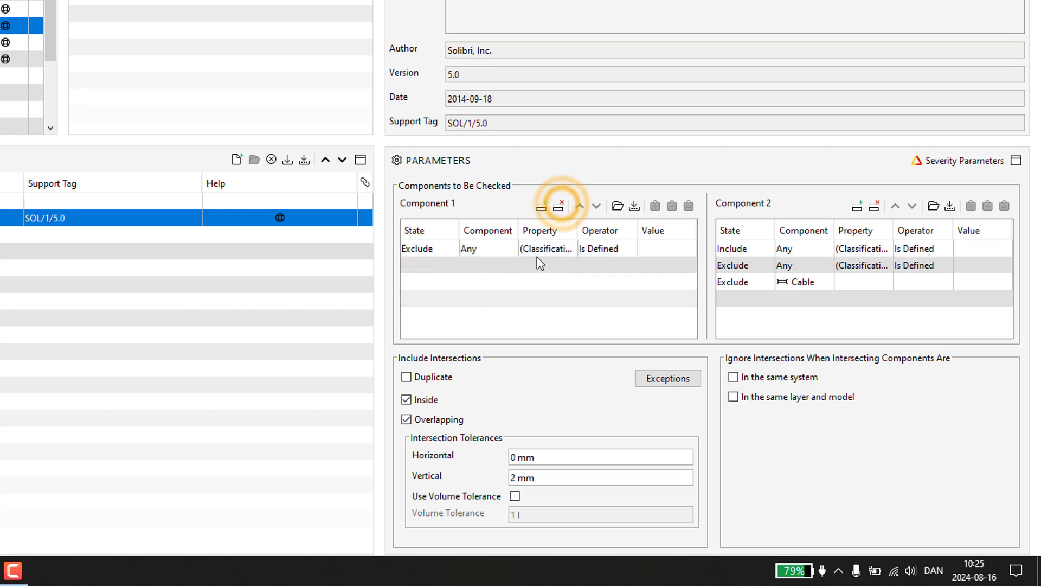
pyautogui.click(558, 206)
pyautogui.click(873, 206)
pyautogui.click(874, 206)
pyautogui.click(873, 206)
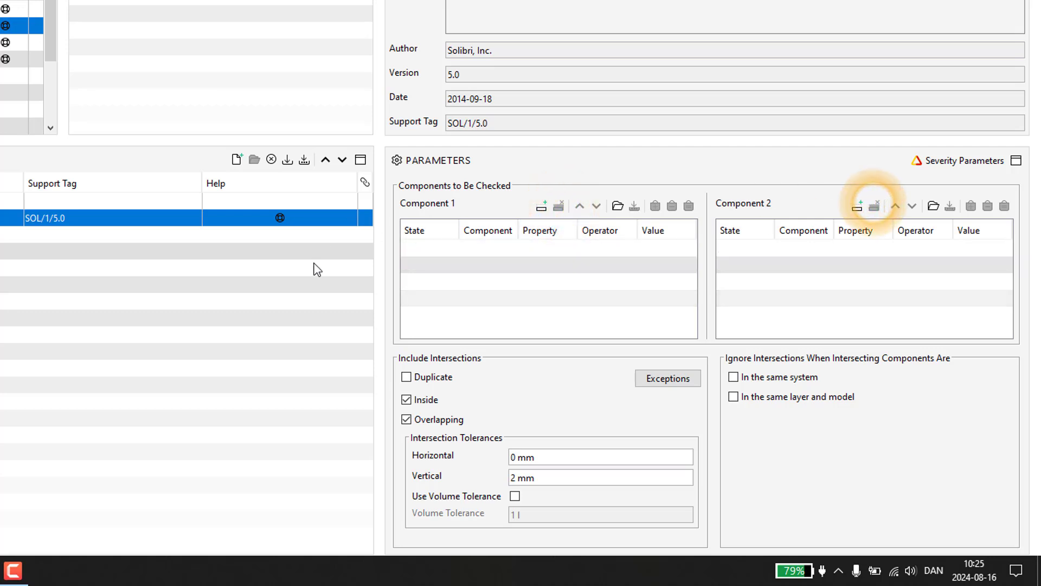
pyautogui.click(541, 206)
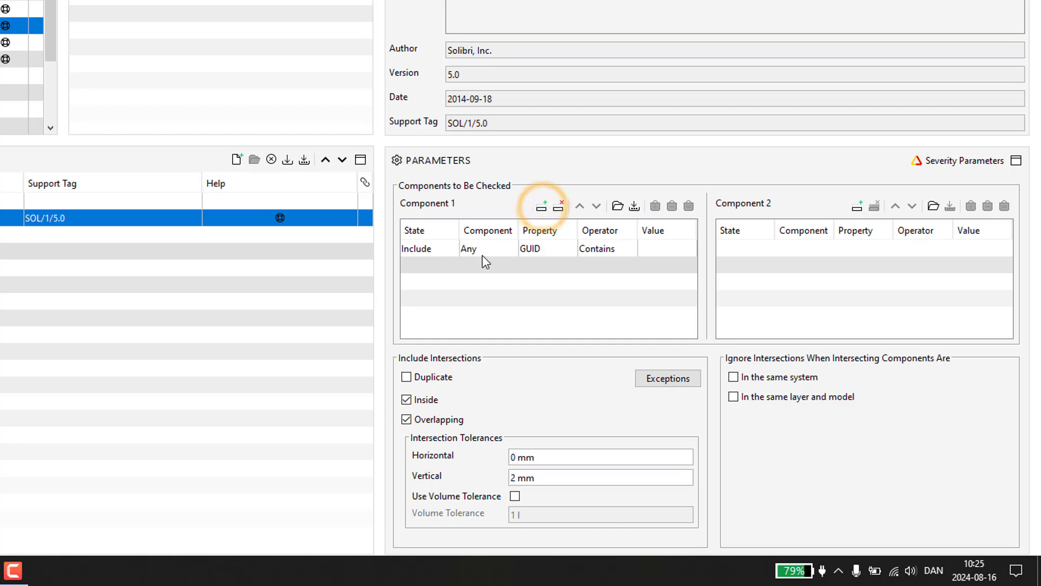
# Step: Examine the properties offered in the Identification and Location groups for the new Component 1 row
pyautogui.doubleClick(567, 249)
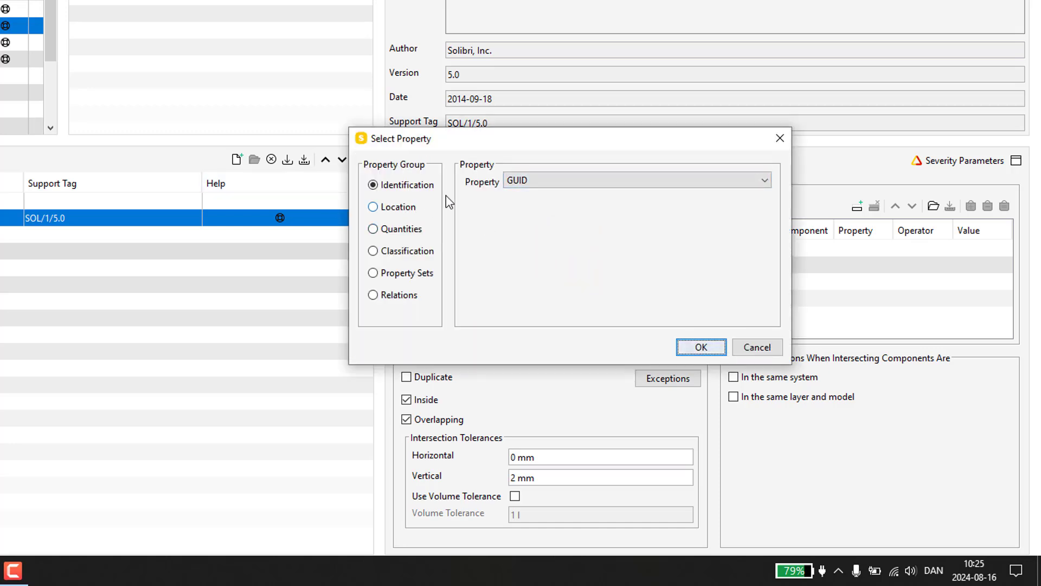
pyautogui.click(587, 179)
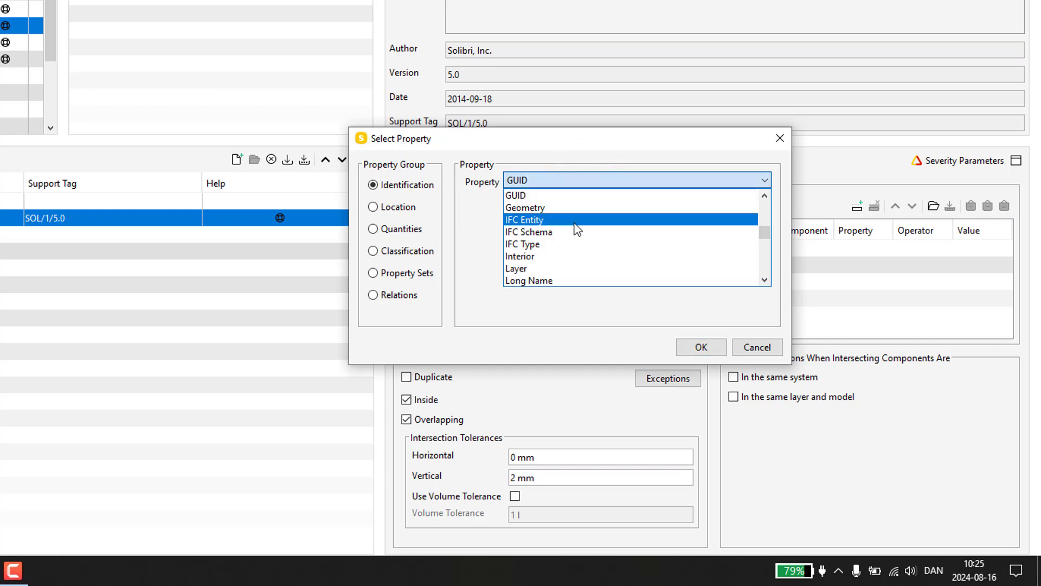
pyautogui.scroll(-2, 574, 229)
pyautogui.scroll(-1, 576, 229)
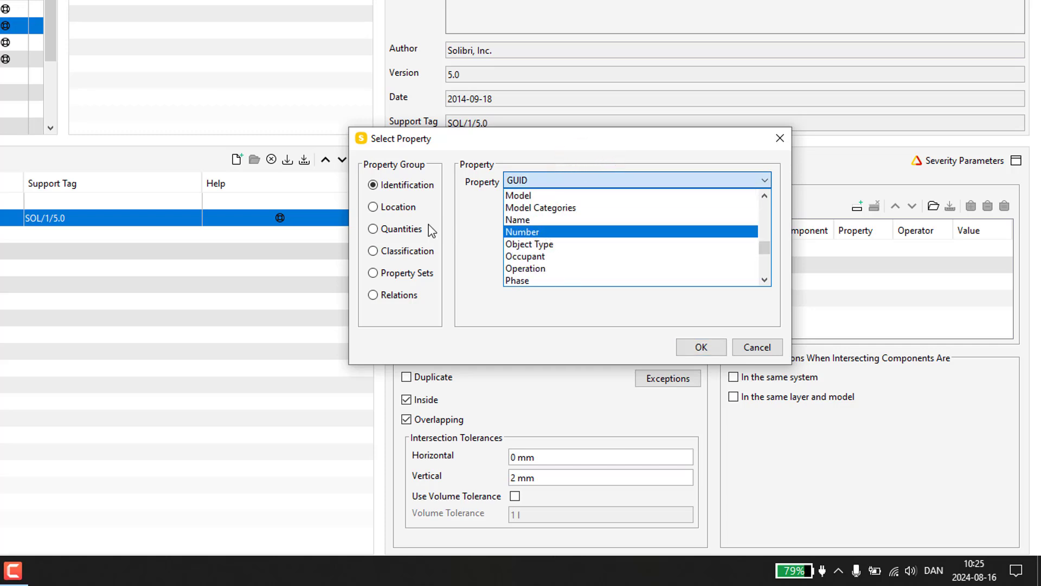
pyautogui.click(421, 191)
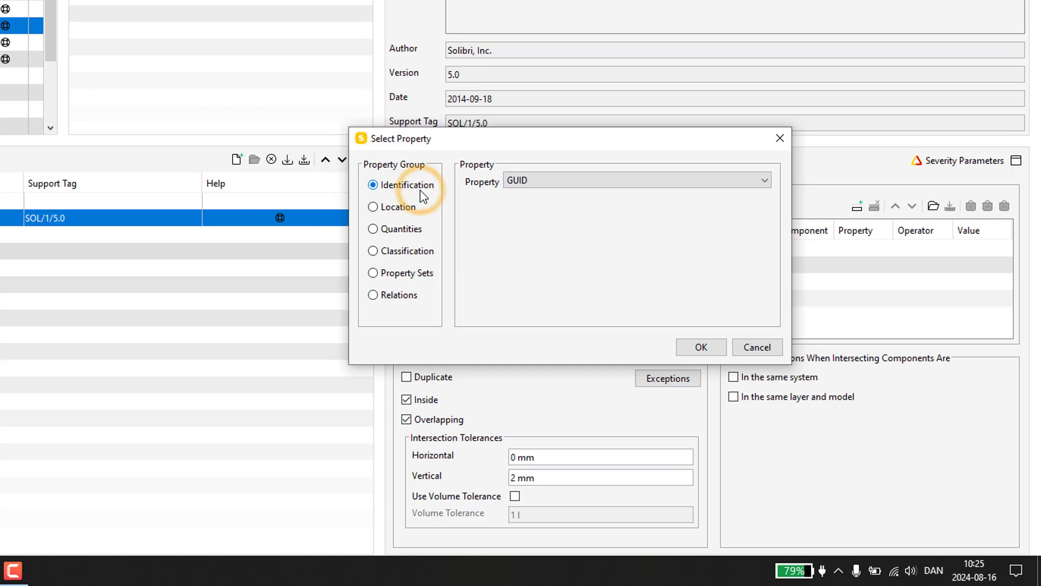
pyautogui.click(523, 179)
pyautogui.scroll(-4, 550, 264)
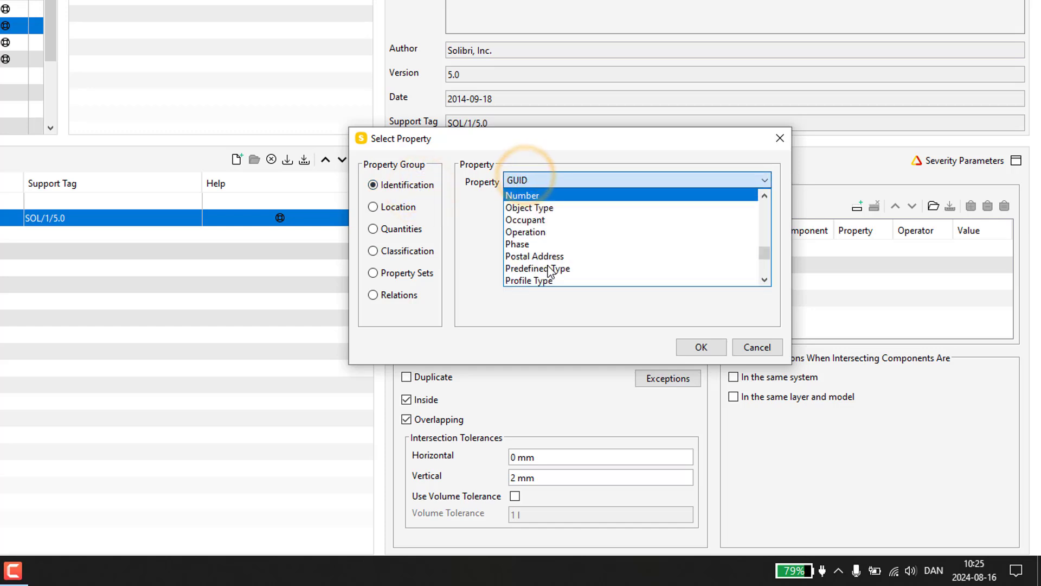
pyautogui.click(401, 208)
pyautogui.click(509, 184)
pyautogui.scroll(-3, 521, 255)
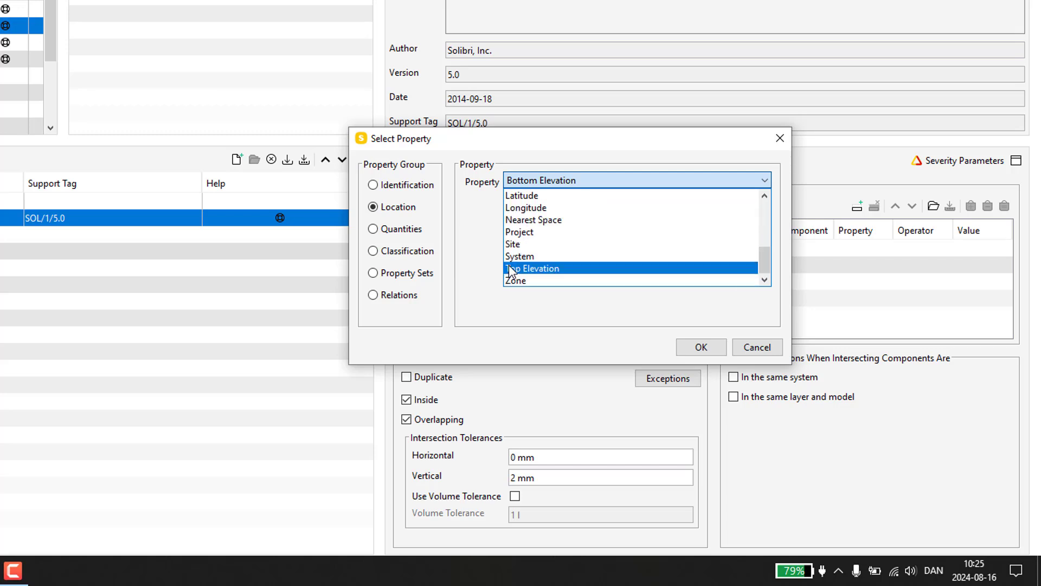
pyautogui.click(548, 256)
# Step: Examine the Quantities, Classification, Property Sets and Relations property groups, leaving the selection without applying a property
pyautogui.click(374, 229)
pyautogui.click(545, 182)
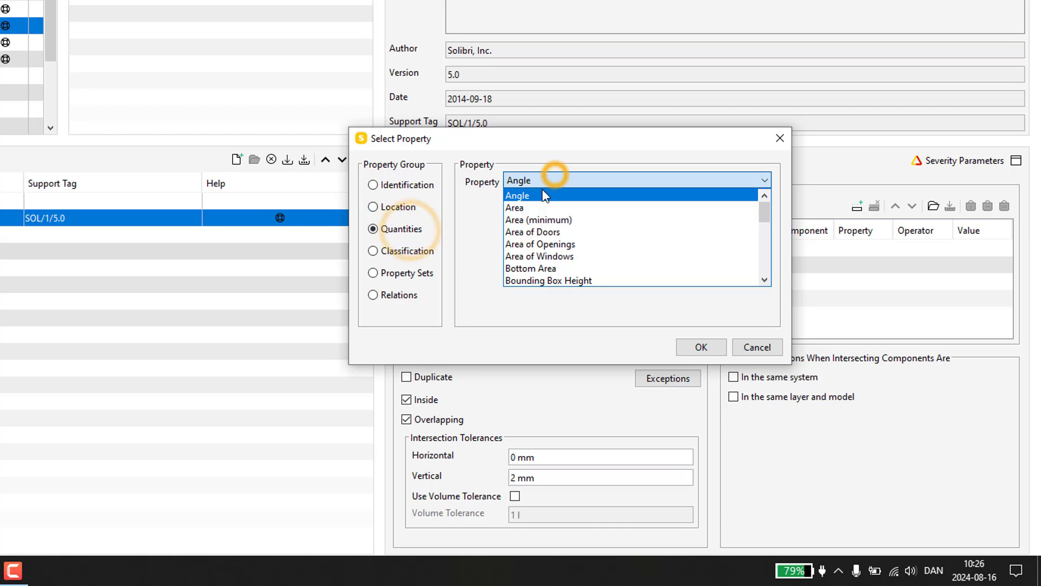
pyautogui.scroll(-4, 548, 193)
pyautogui.scroll(-3, 591, 251)
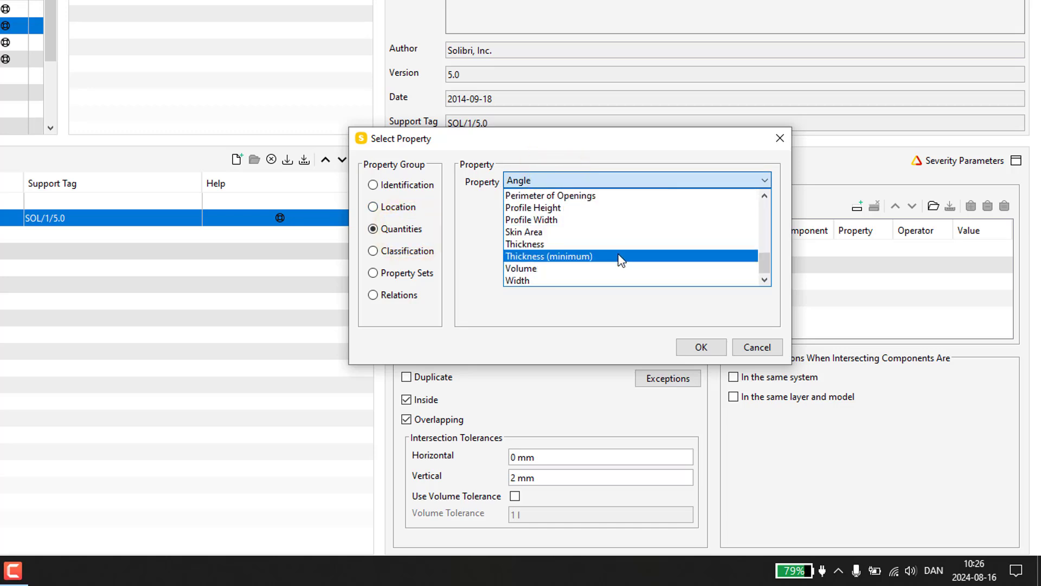
pyautogui.click(406, 250)
pyautogui.click(643, 184)
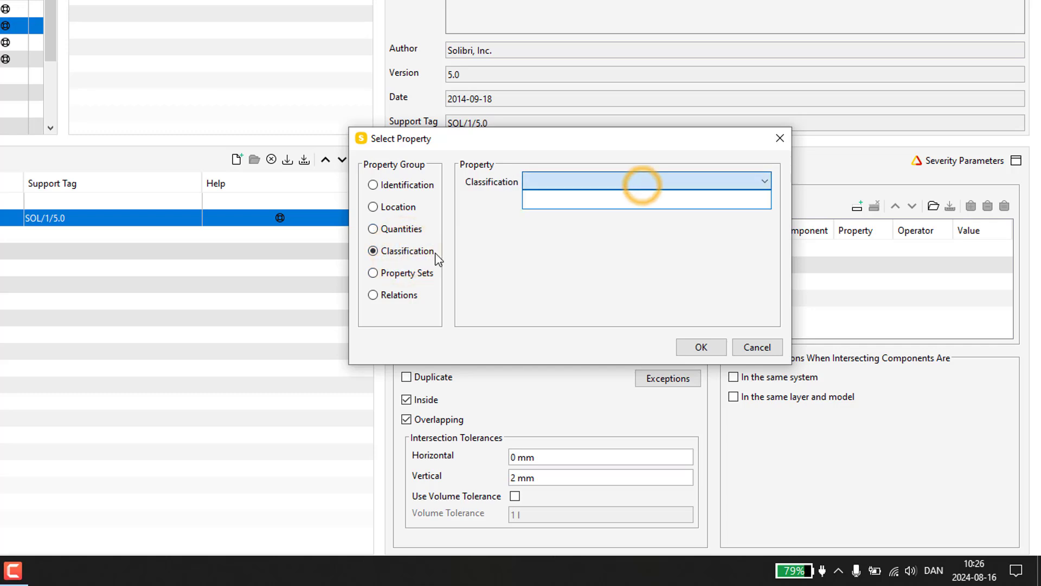
pyautogui.click(408, 274)
pyautogui.click(413, 296)
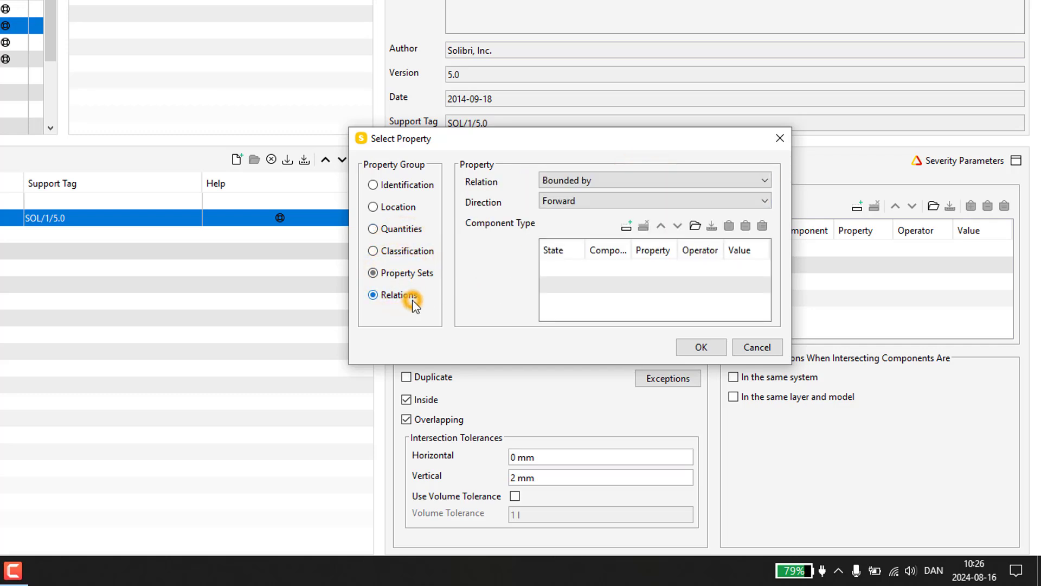
pyautogui.click(699, 180)
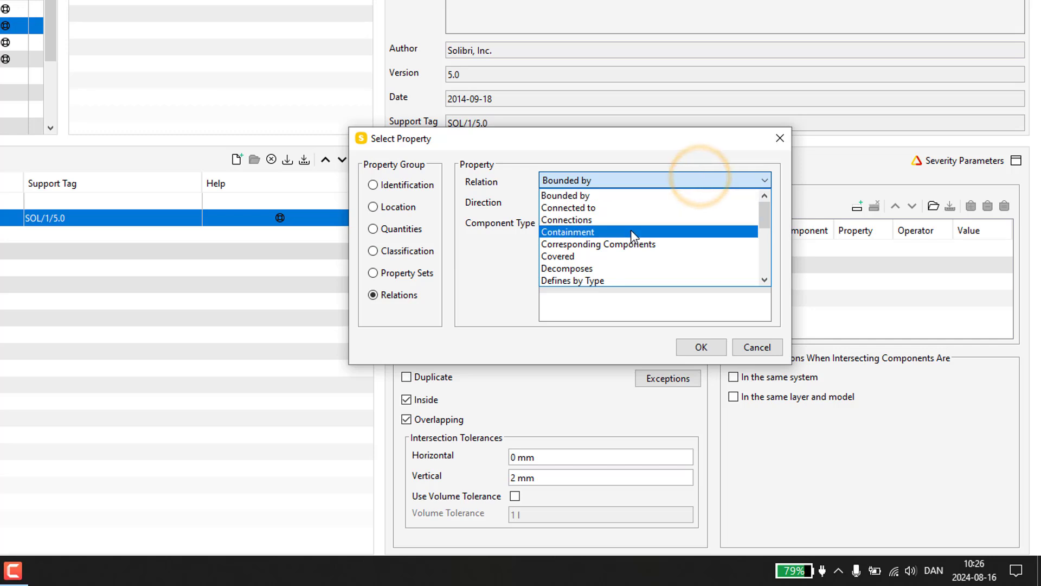
pyautogui.click(582, 207)
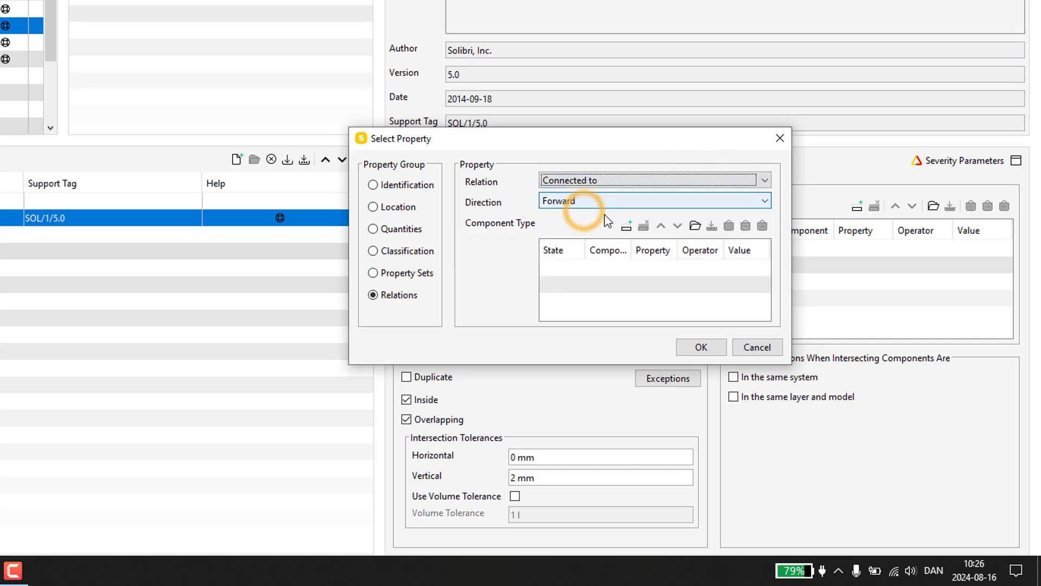
pyautogui.click(755, 346)
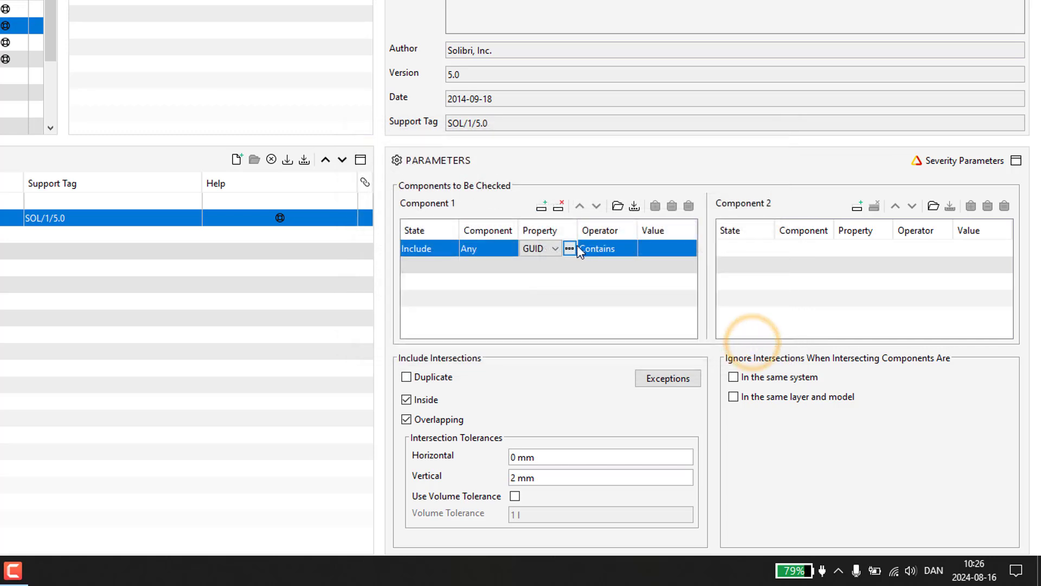
# Step: Set the property of the Component 1 row to blank
pyautogui.click(555, 248)
pyautogui.scroll(5, 547, 272)
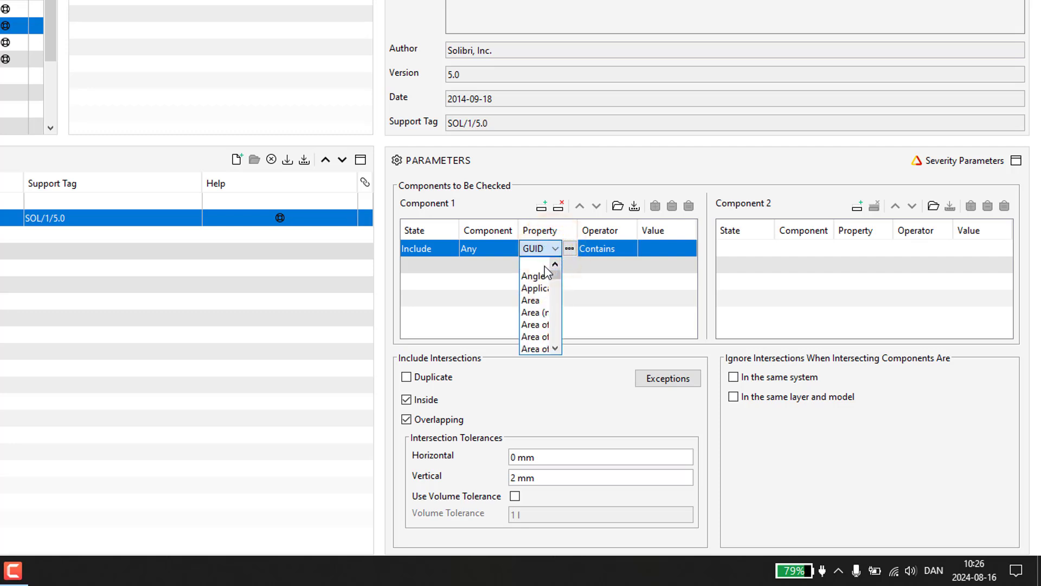
pyautogui.click(545, 266)
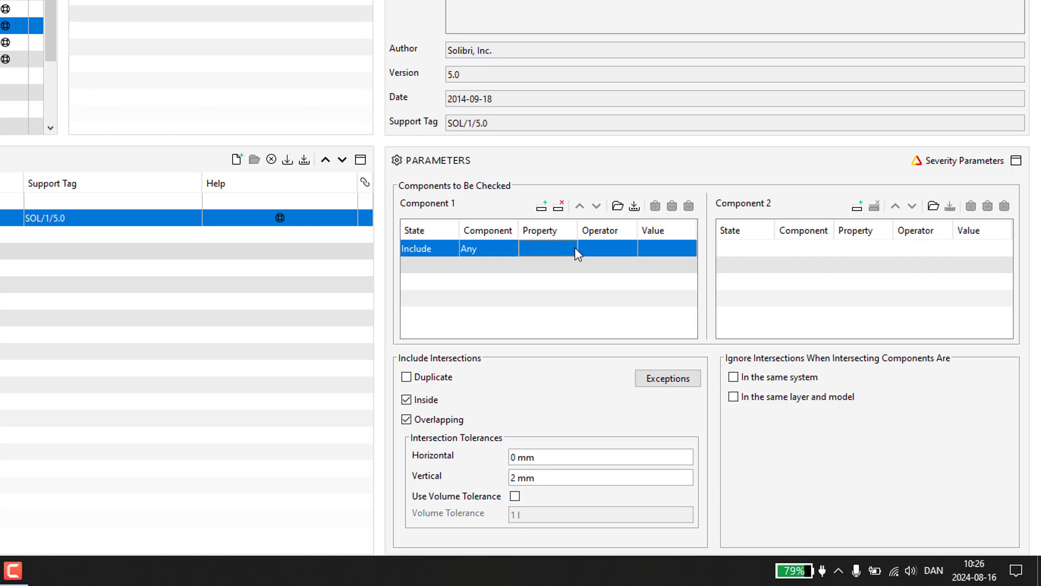
# Step: Add one filter row to Component 2 and set its property to blank
pyautogui.click(857, 205)
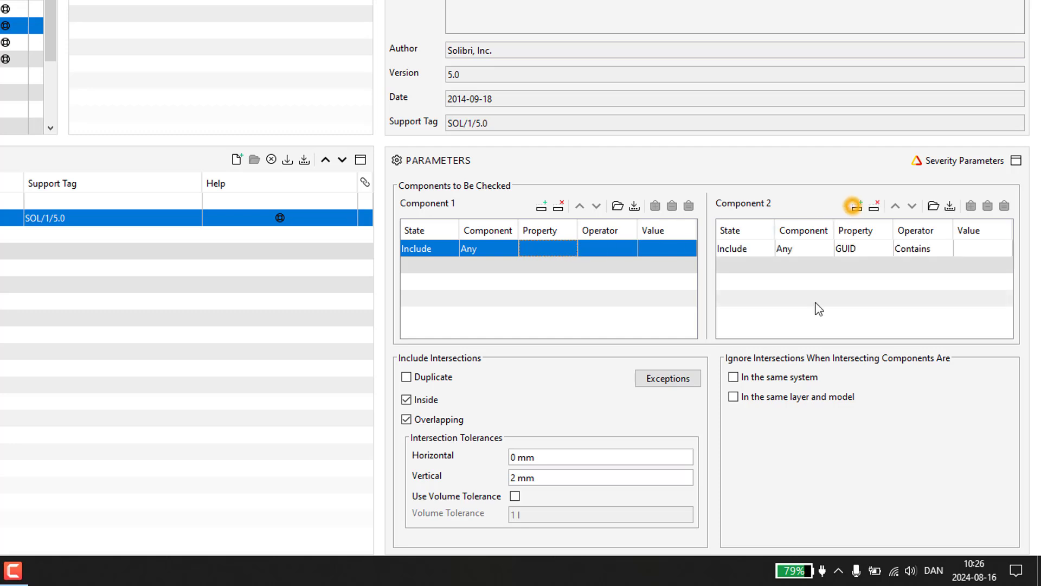
pyautogui.click(886, 248)
pyautogui.click(870, 248)
pyautogui.scroll(6, 862, 276)
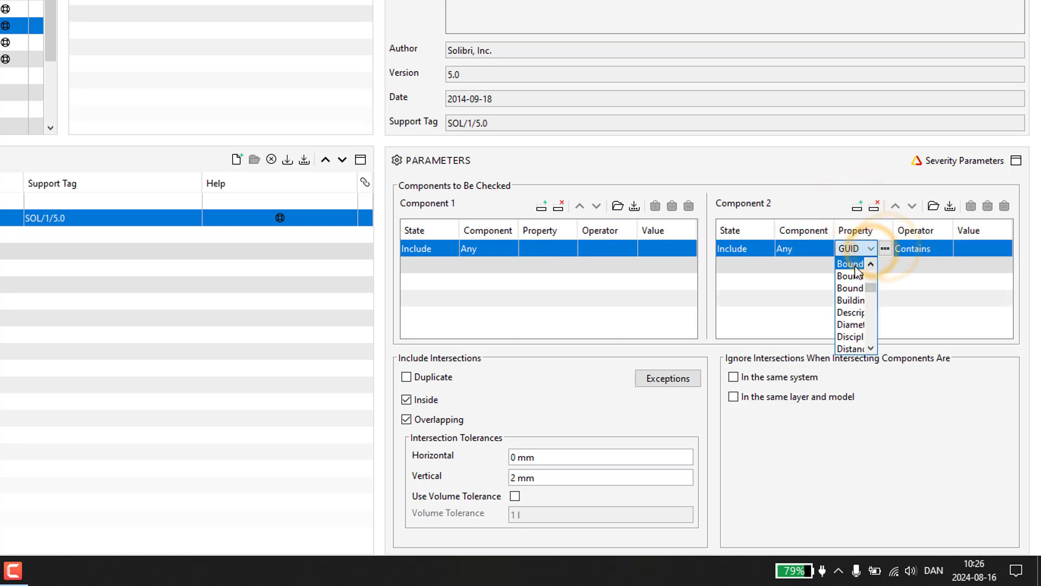
pyautogui.click(849, 265)
pyautogui.click(871, 299)
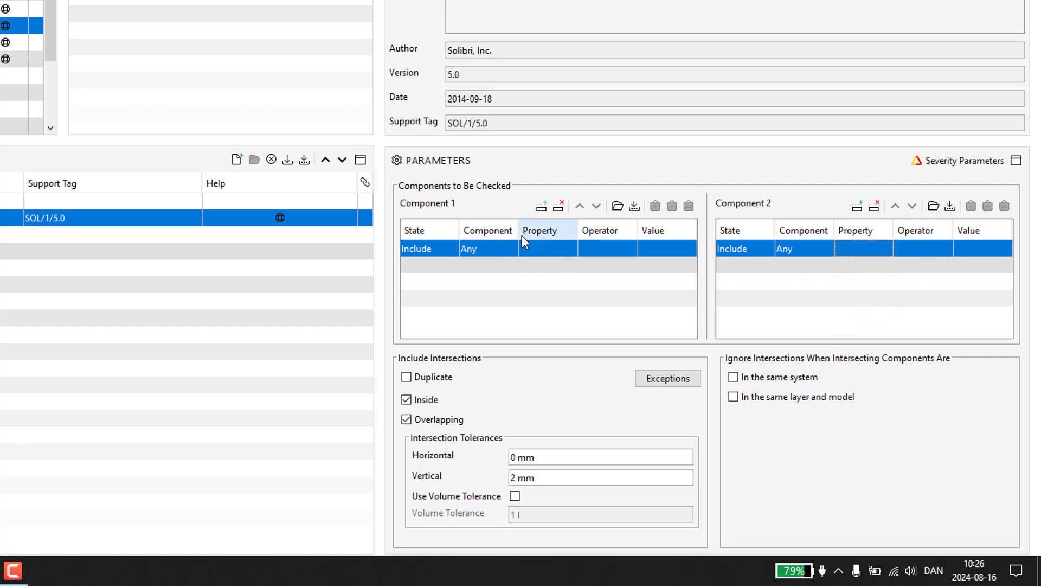
# Step: Set the component type of the Component 1 row to Pipe
pyautogui.click(510, 251)
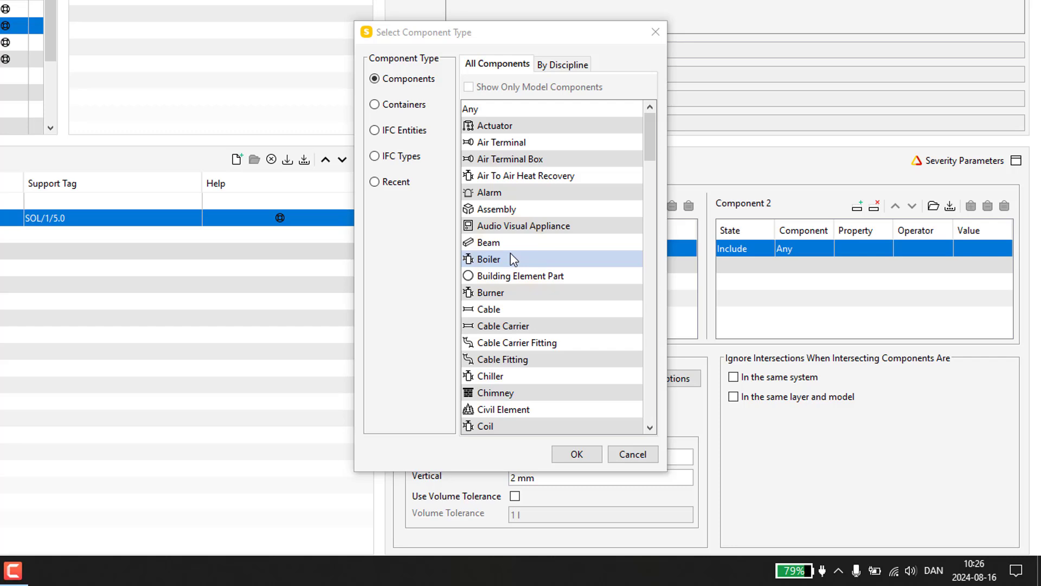
pyautogui.moveTo(507, 30); pyautogui.dragTo(810, 35)
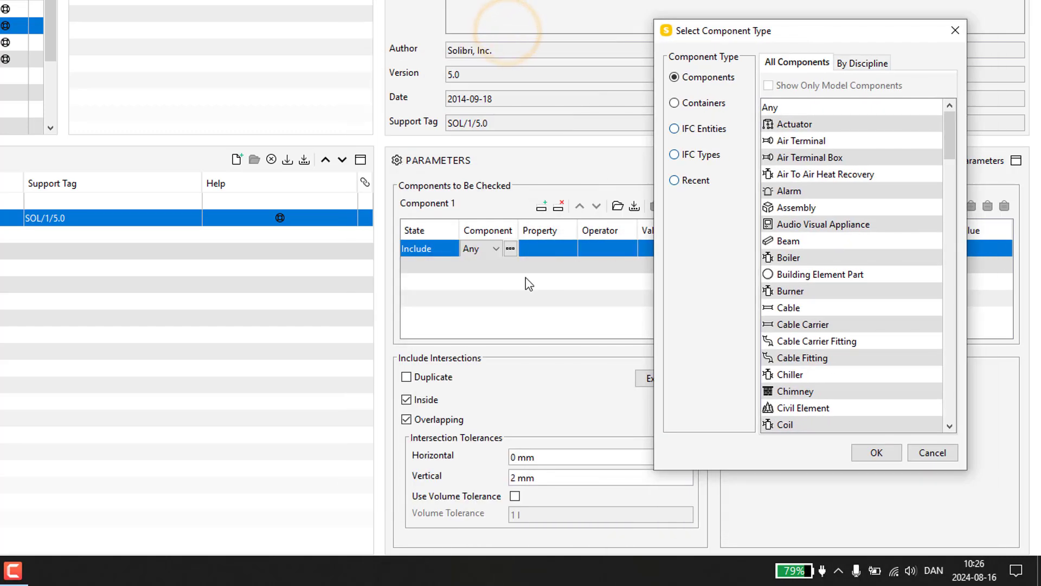
pyautogui.scroll(-15, 813, 179)
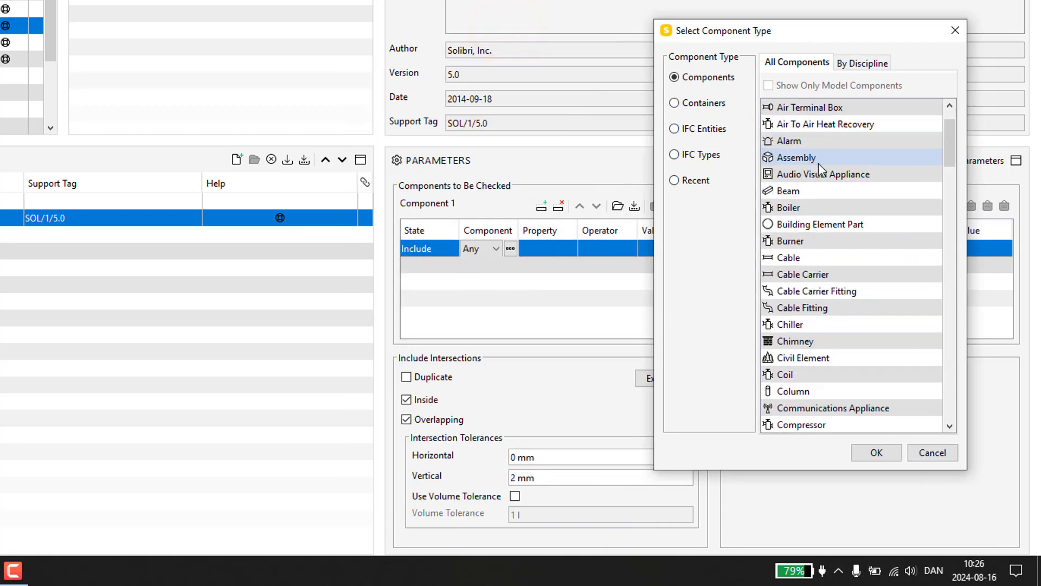
pyautogui.scroll(-8, 867, 273)
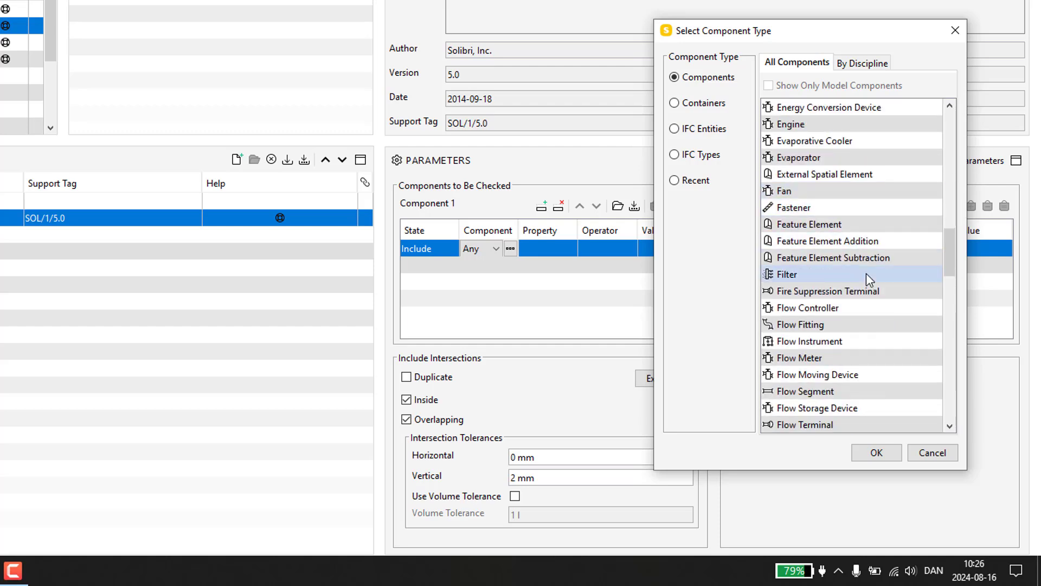
pyautogui.moveTo(953, 304)
pyautogui.mouseDown()
pyautogui.moveTo(963, 402)
pyautogui.moveTo(963, 336)
pyautogui.mouseUp()
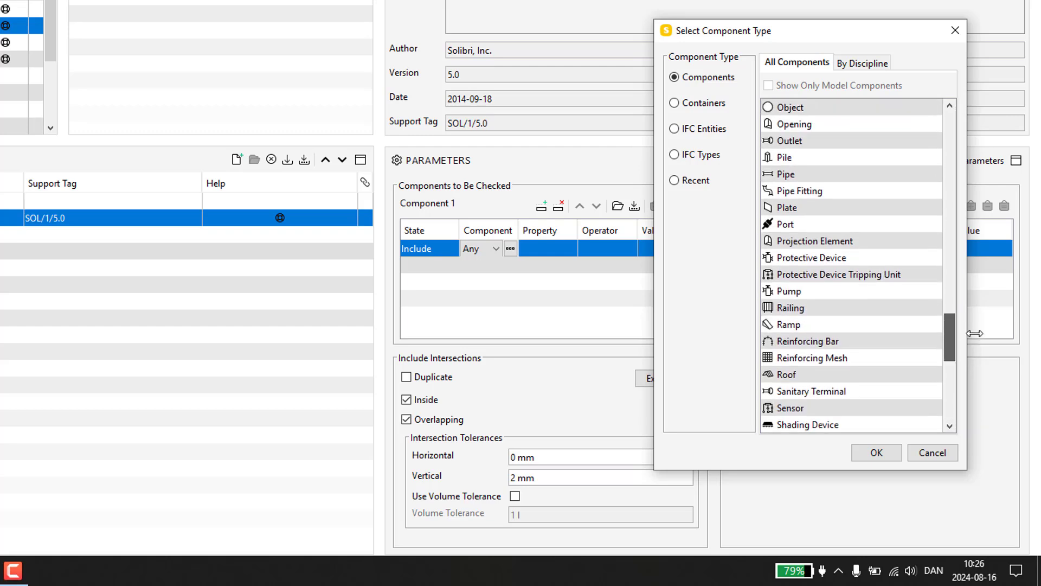
pyautogui.click(852, 171)
pyautogui.click(876, 453)
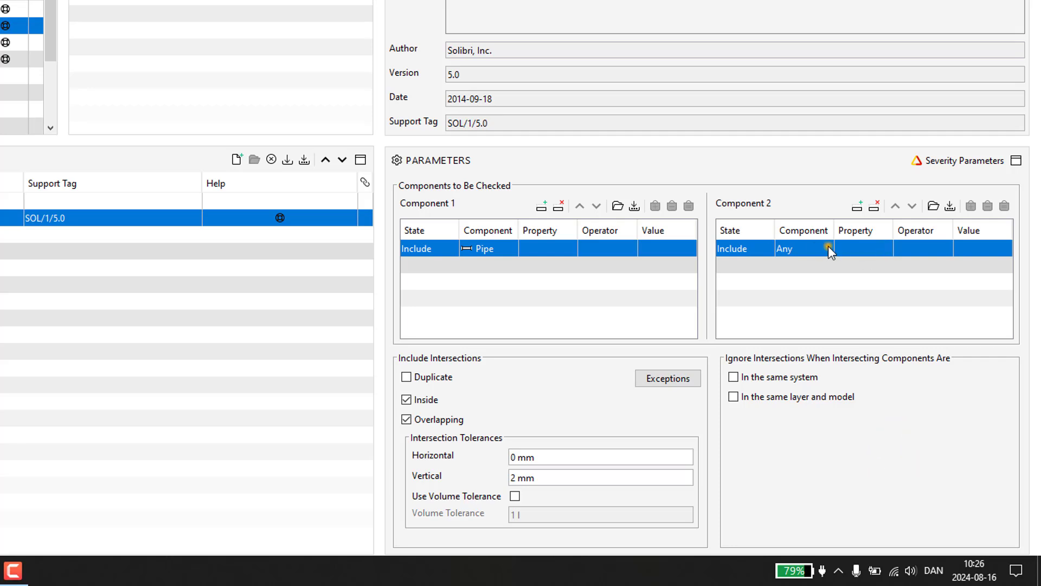
# Step: Set the component type of the Component 2 row to Pipe
pyautogui.doubleClick(827, 248)
pyautogui.scroll(-9, 853, 303)
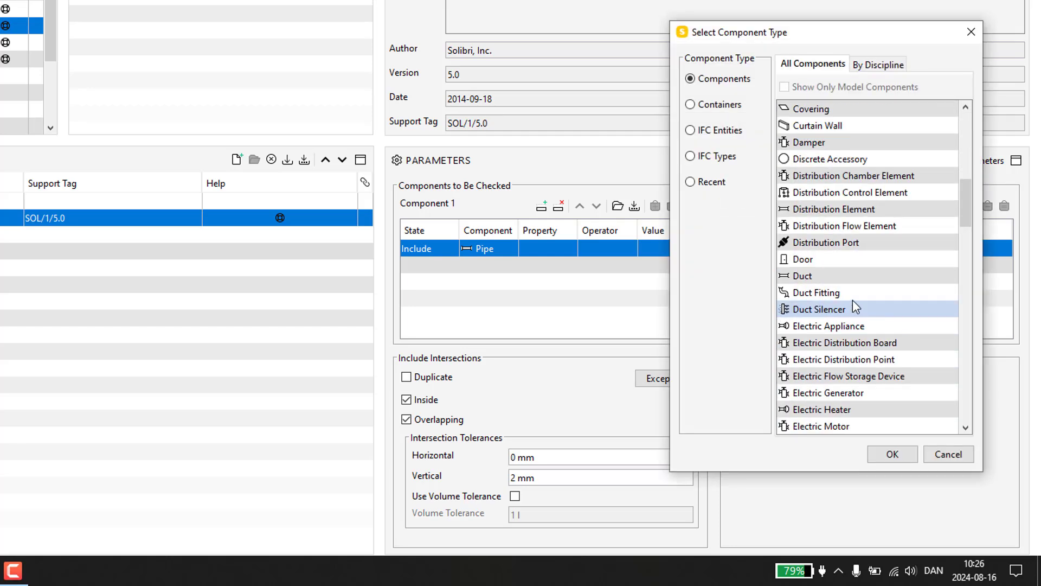
pyautogui.scroll(-6, 861, 267)
pyautogui.scroll(-9, 861, 268)
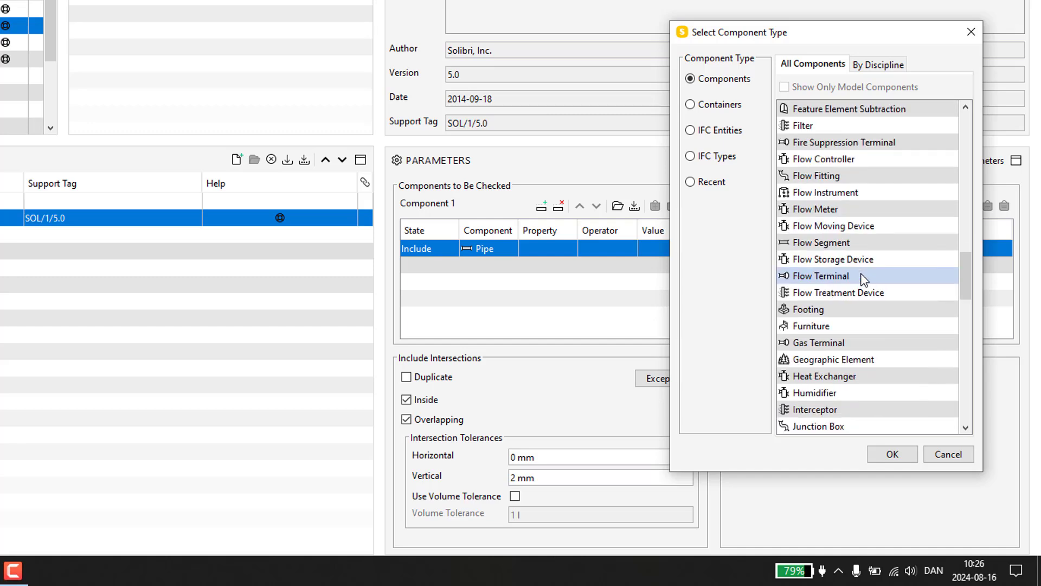
pyautogui.click(849, 361)
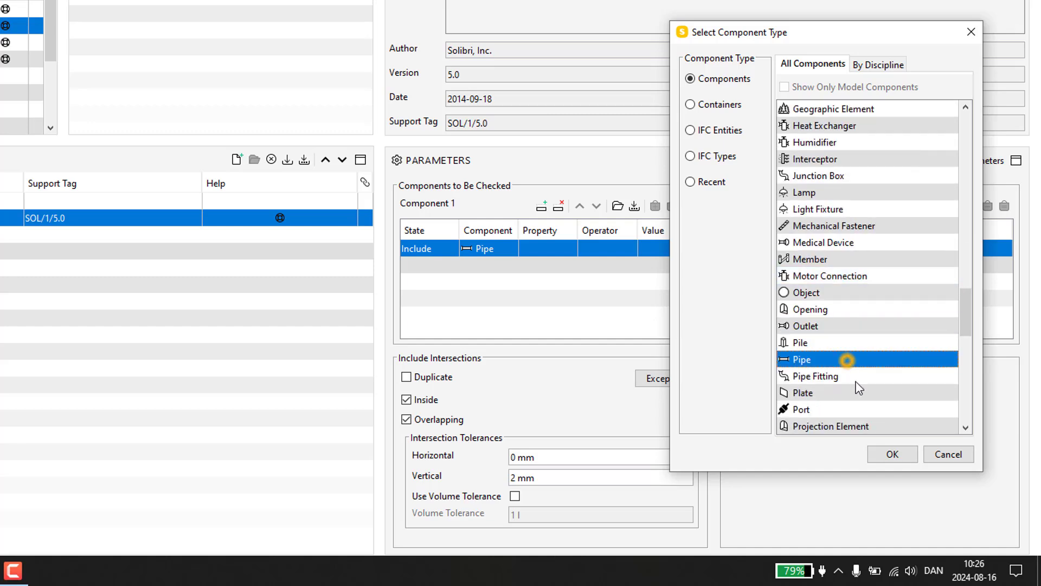
pyautogui.click(890, 454)
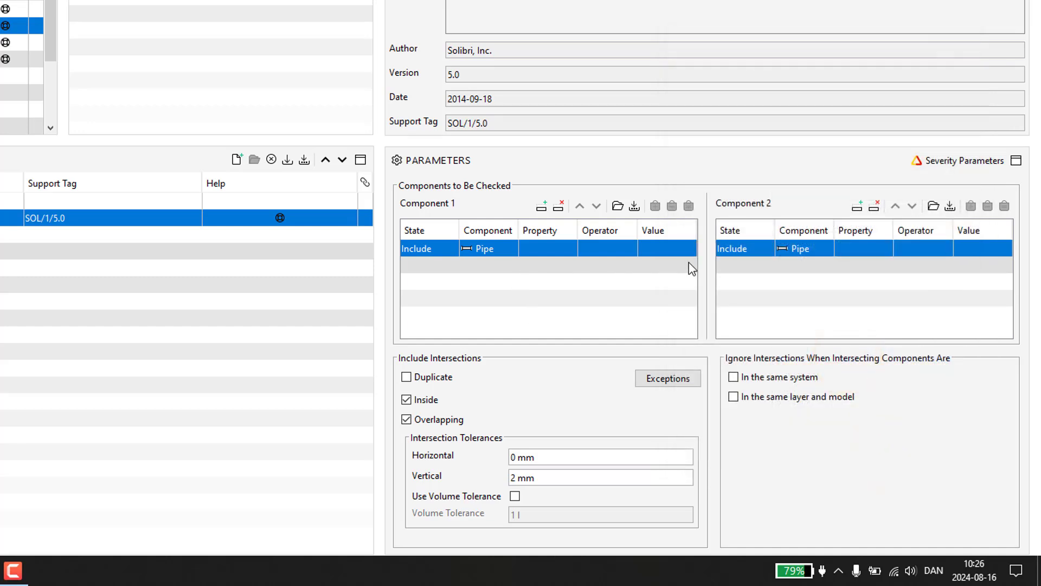
# Step: Try a second Component 1 row with the state Exclude and remove that row again
pyautogui.click(567, 252)
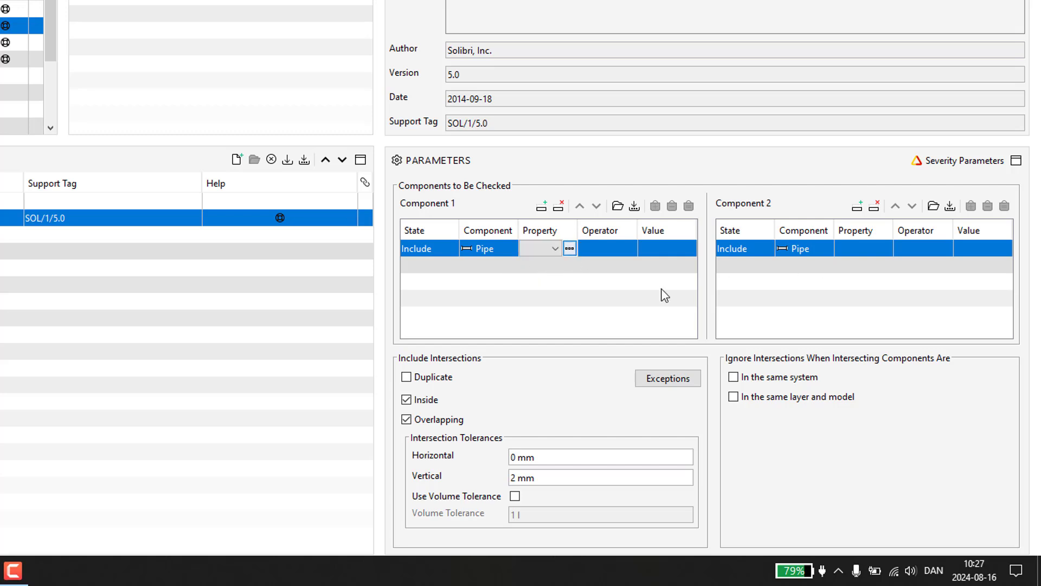
pyautogui.click(541, 207)
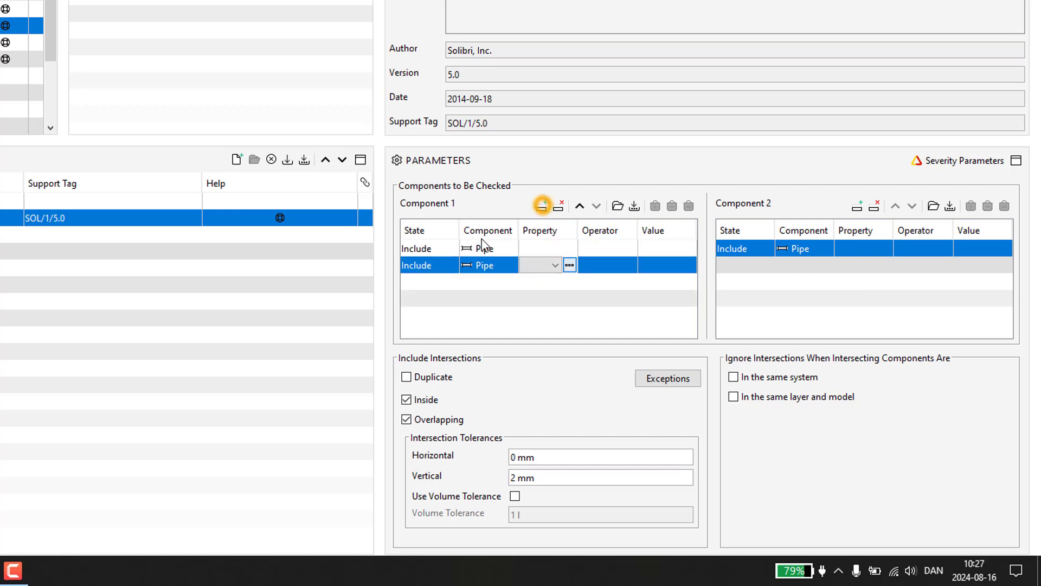
pyautogui.click(451, 263)
pyautogui.click(434, 295)
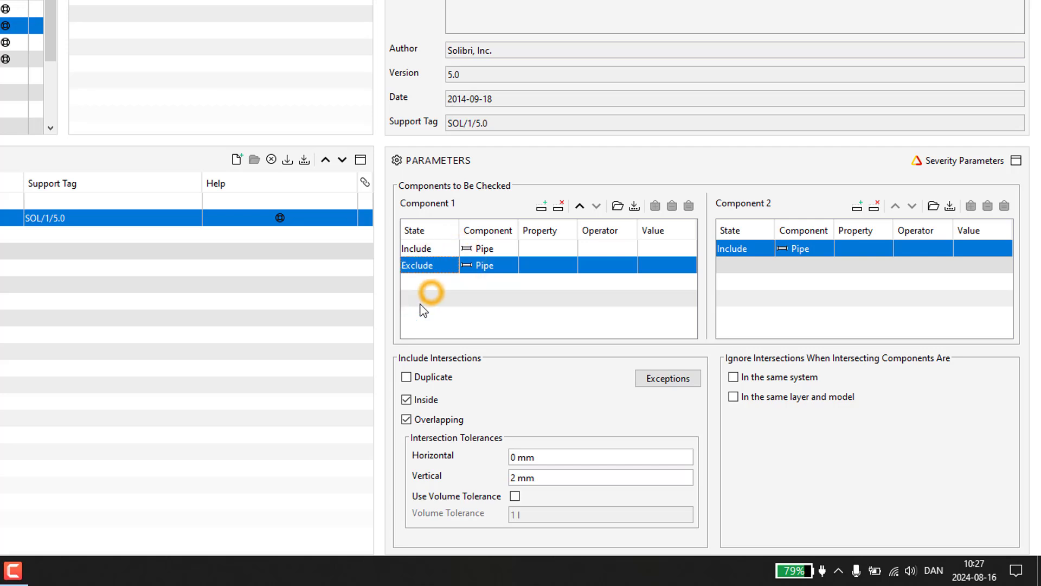
pyautogui.doubleClick(510, 266)
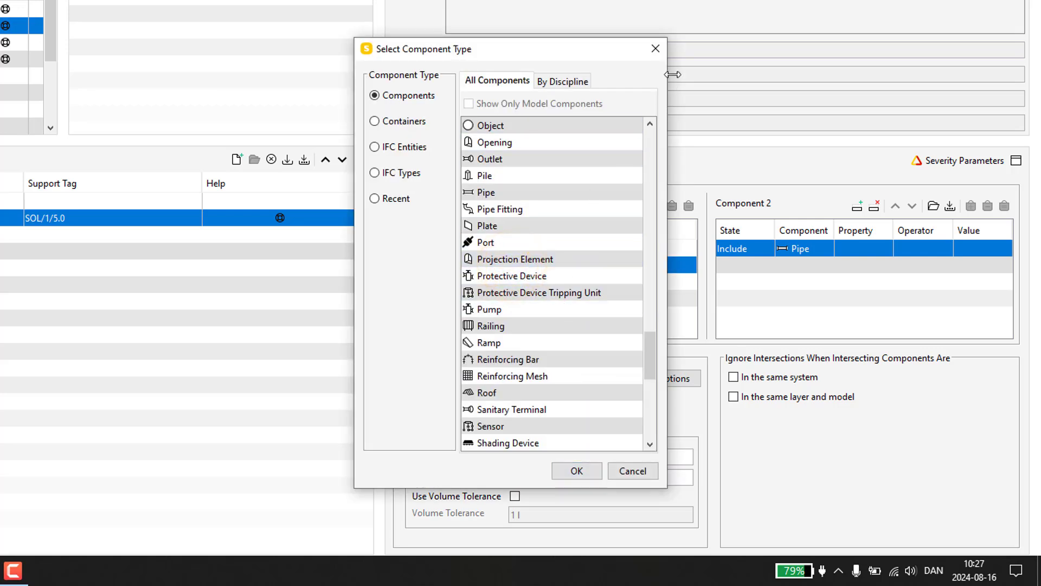
pyautogui.click(661, 51)
pyautogui.click(558, 207)
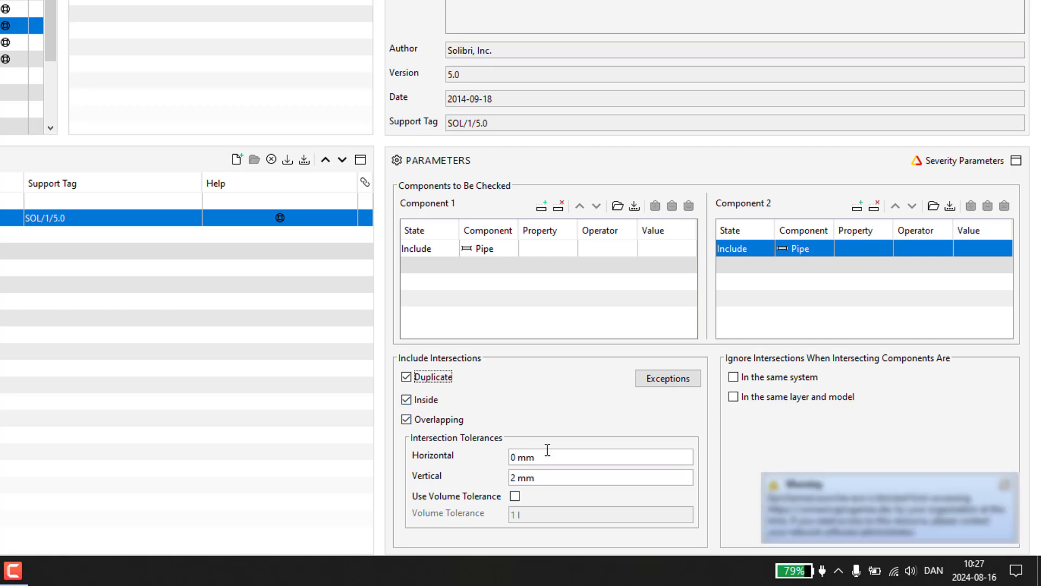
# Step: Set both the horizontal and vertical intersection tolerances to 5 mm
pyautogui.click(516, 461)
pyautogui.press('Delete')
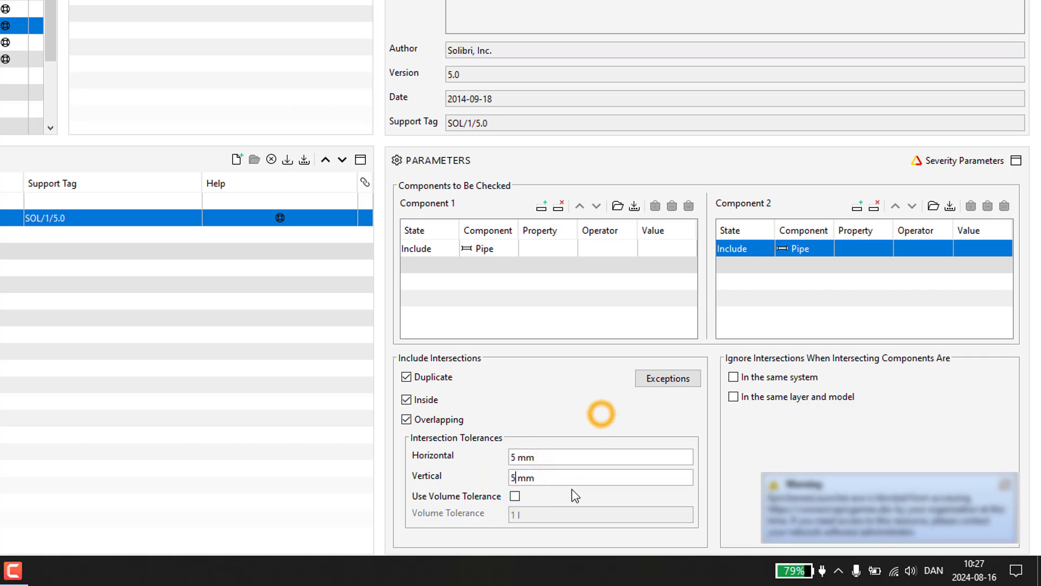
# Step: Examine the available intersection exceptions for ducts or pipes through walls and slabs, and close them without changes
pyautogui.click(659, 378)
pyautogui.moveTo(762, 134); pyautogui.dragTo(547, 28)
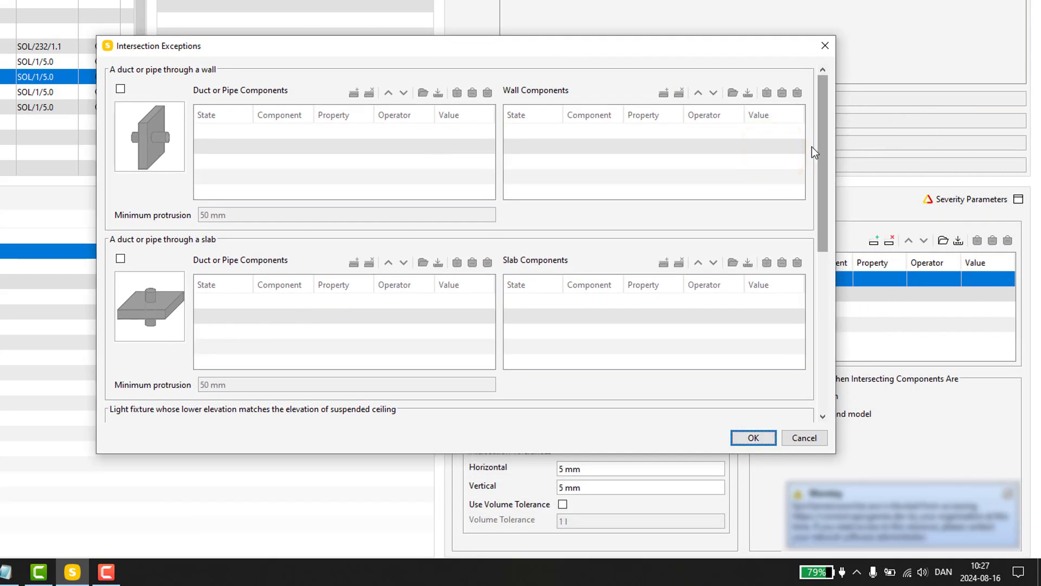
pyautogui.moveTo(822, 151); pyautogui.dragTo(811, 130)
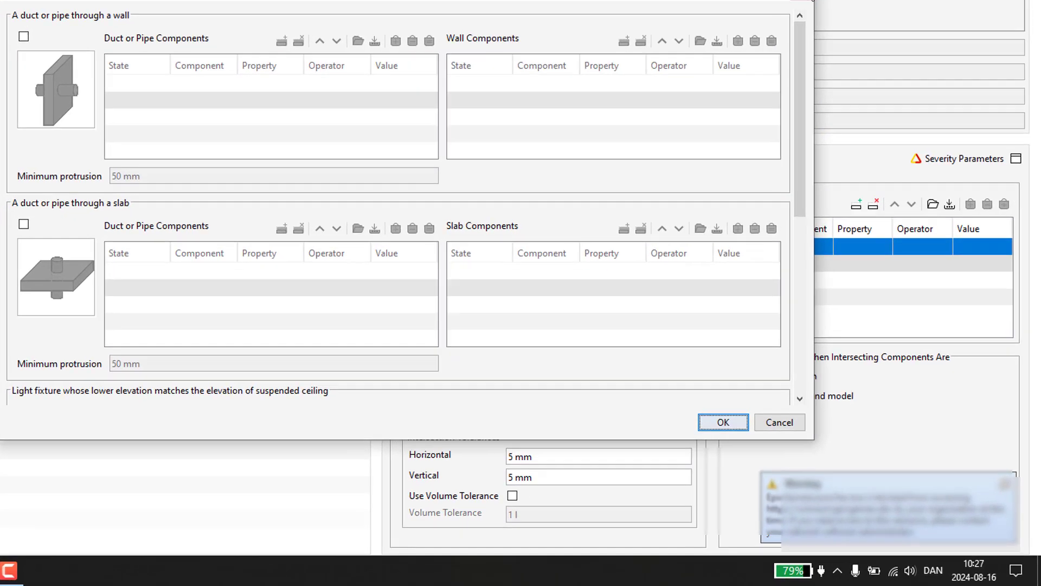
pyautogui.click(824, 45)
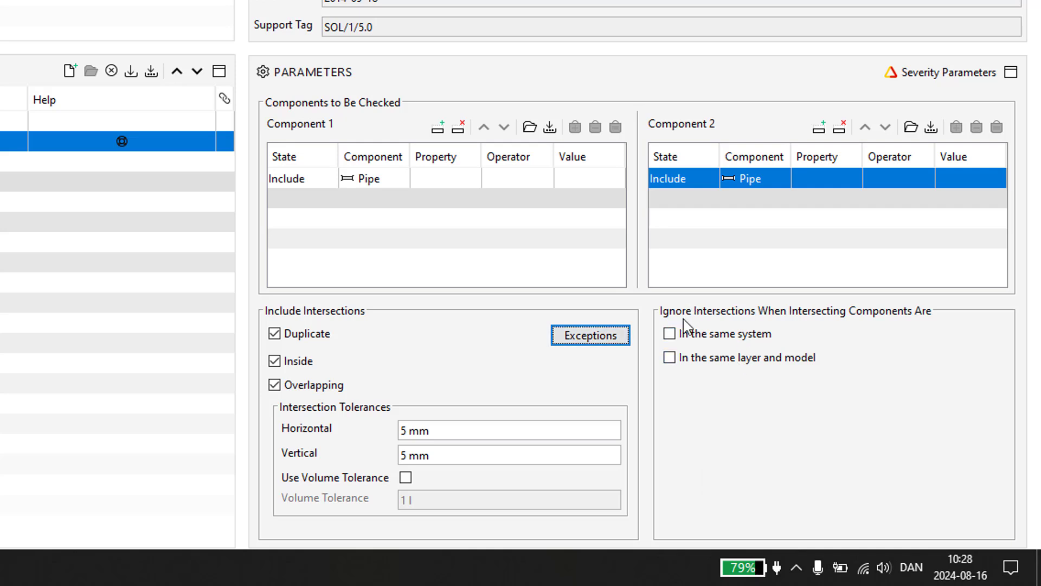
# Step: Try ignoring intersections in the same system and in the same layer and model, and clear both options again
pyautogui.click(678, 334)
pyautogui.click(688, 358)
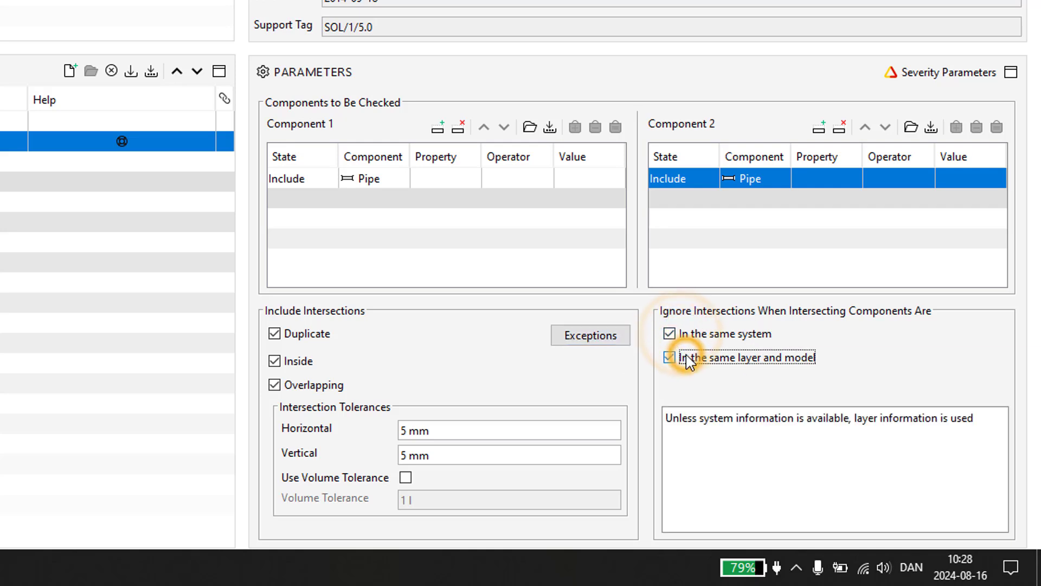
pyautogui.click(687, 358)
pyautogui.click(686, 333)
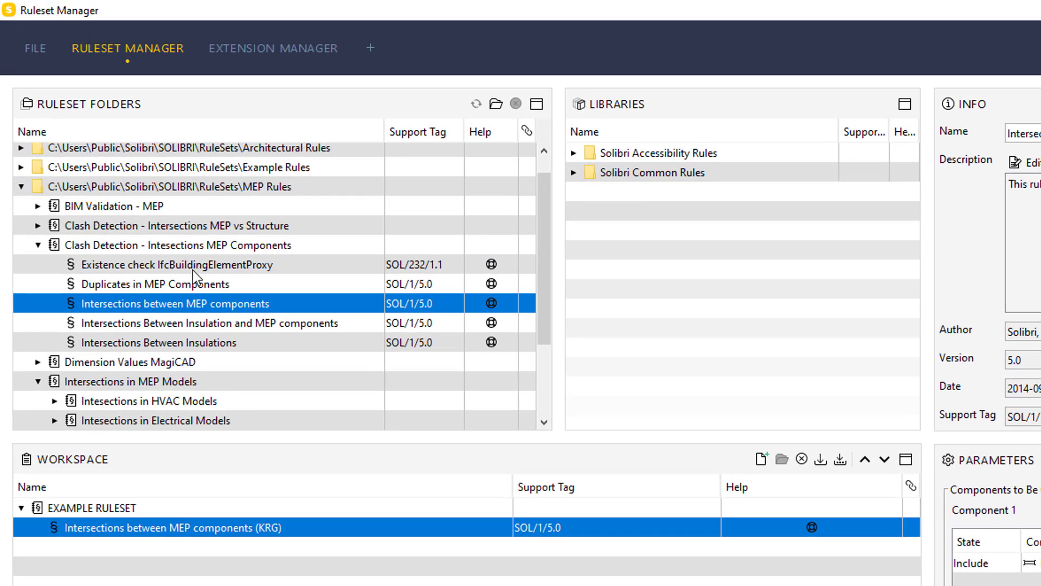
# Step: Examine the rulesets available in the MEP Rules, Example Rules and Architectural Rules folders
pyautogui.click(193, 269)
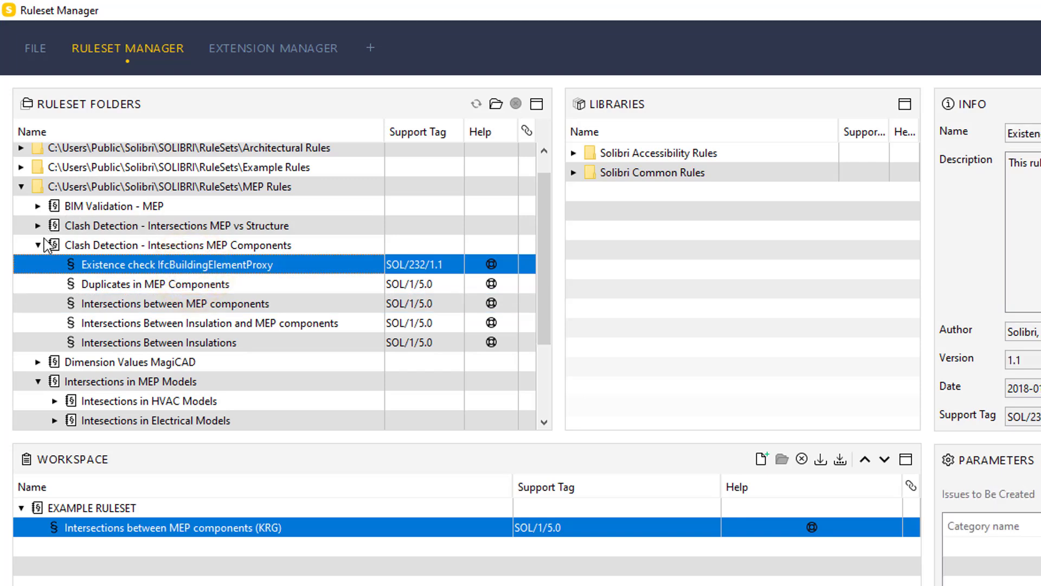
pyautogui.scroll(-2, 87, 301)
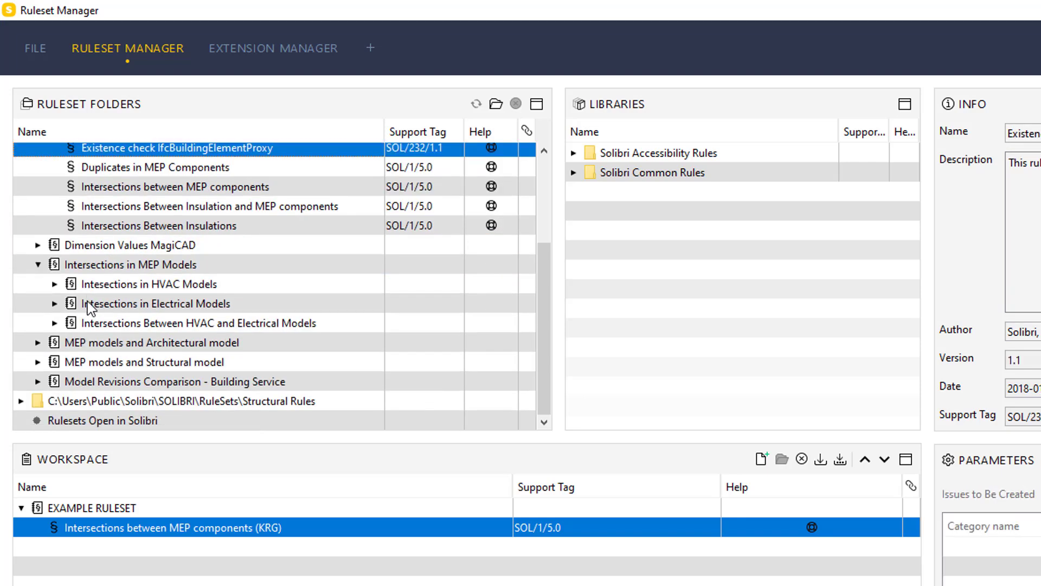
pyautogui.scroll(3, 87, 301)
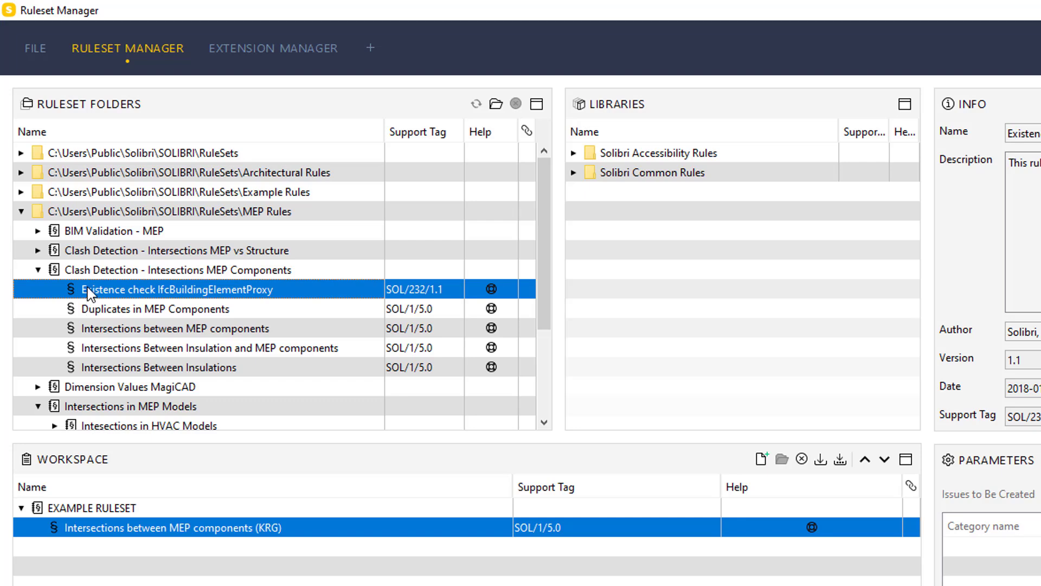
pyautogui.click(20, 192)
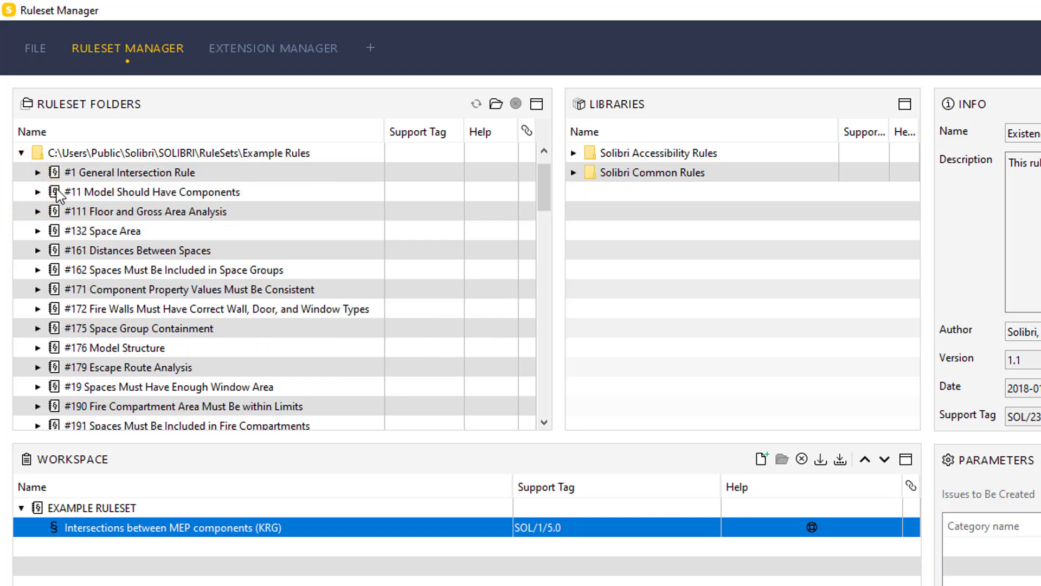
pyautogui.click(22, 153)
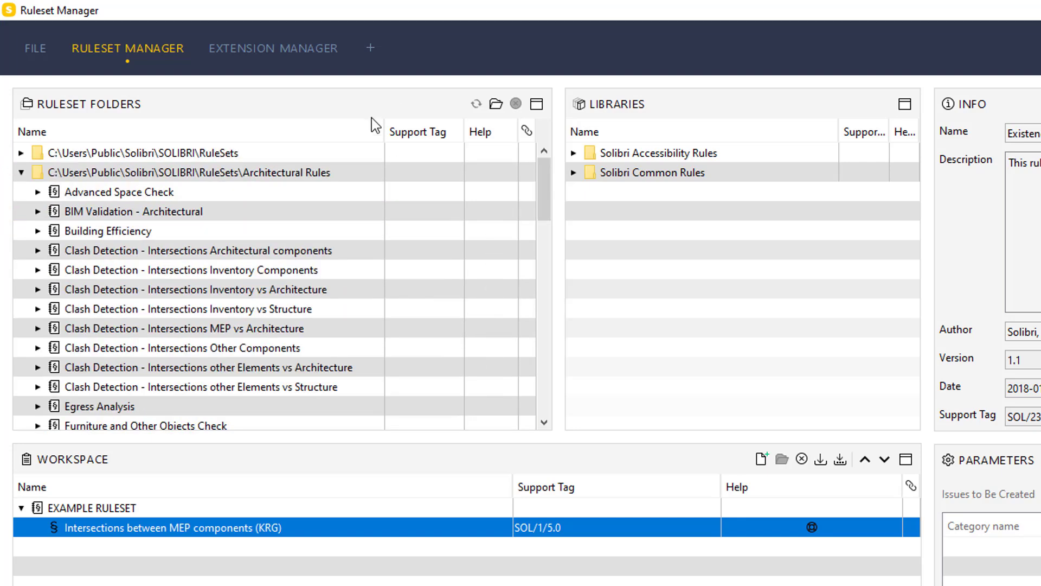
# Step: Add the Clearance in Front of Doors rule from BIM Validation - Architectural's Clearance ruleset to EXAMPLE RULESET and select the added rule
pyautogui.click(38, 212)
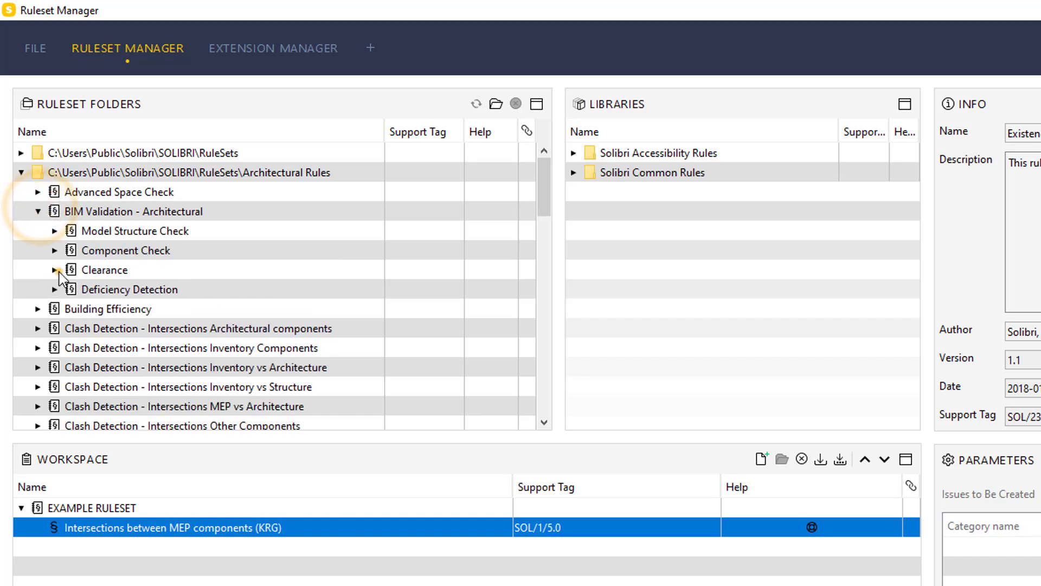
pyautogui.click(55, 270)
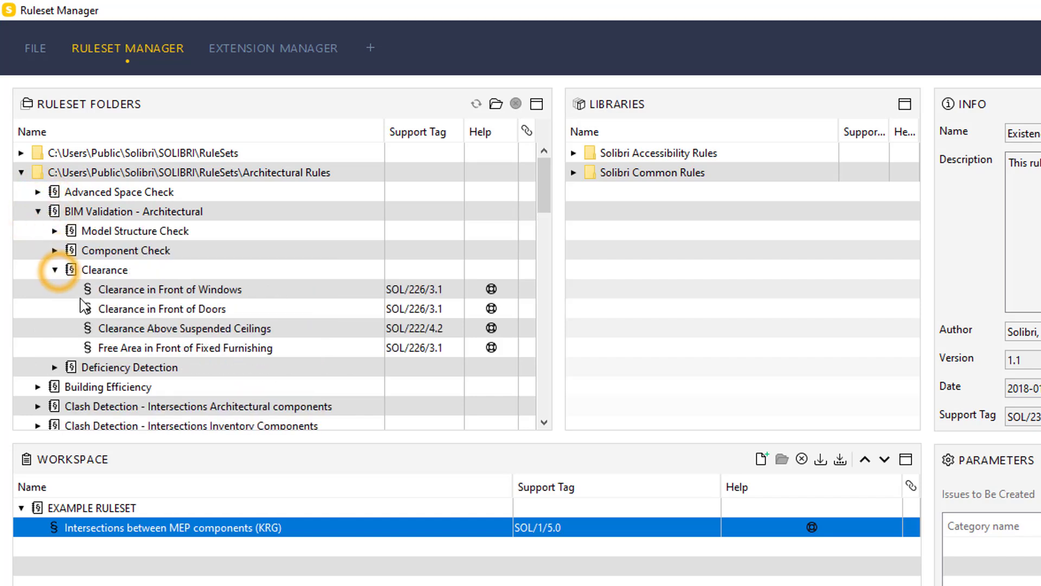
pyautogui.click(210, 302)
pyautogui.click(197, 307)
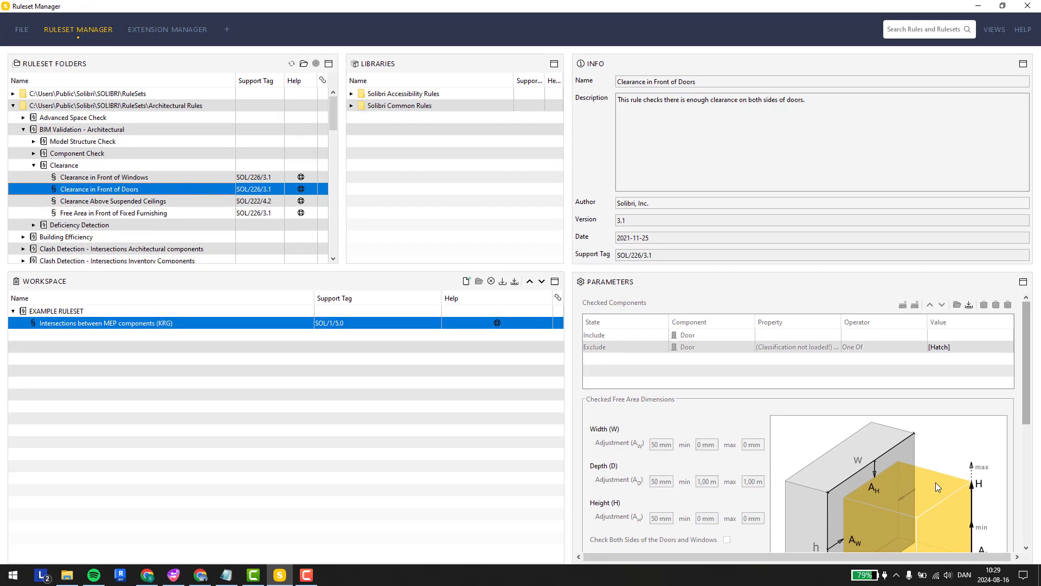
pyautogui.scroll(-3, 938, 486)
pyautogui.scroll(3, 939, 486)
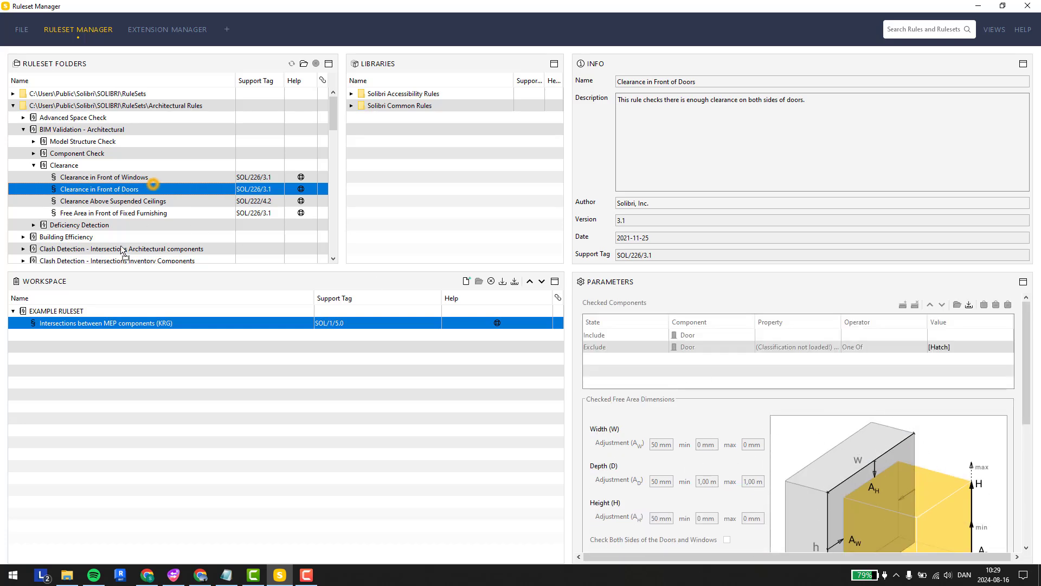
pyautogui.moveTo(124, 250); pyautogui.dragTo(56, 311)
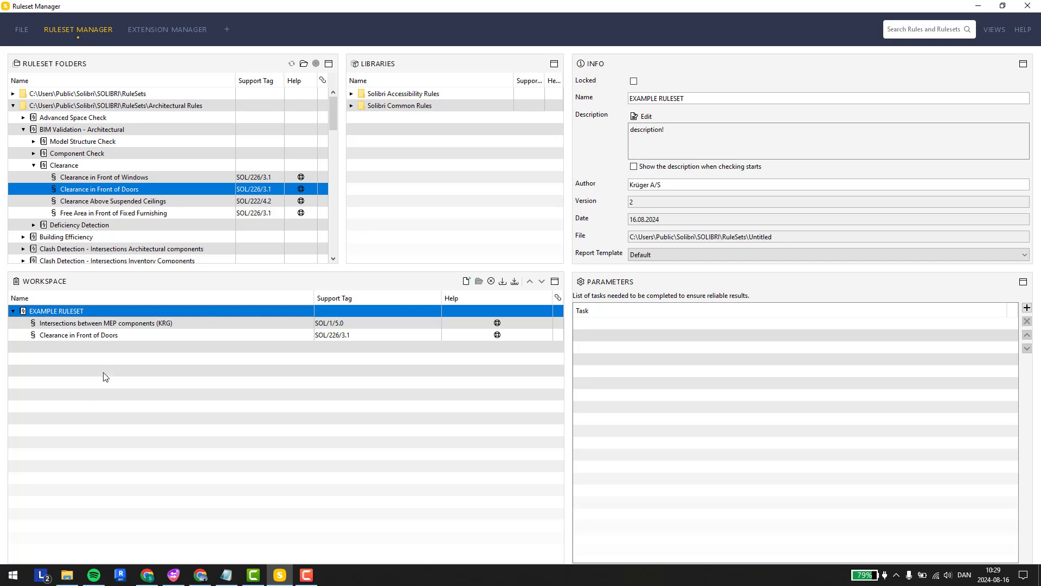
pyautogui.click(129, 335)
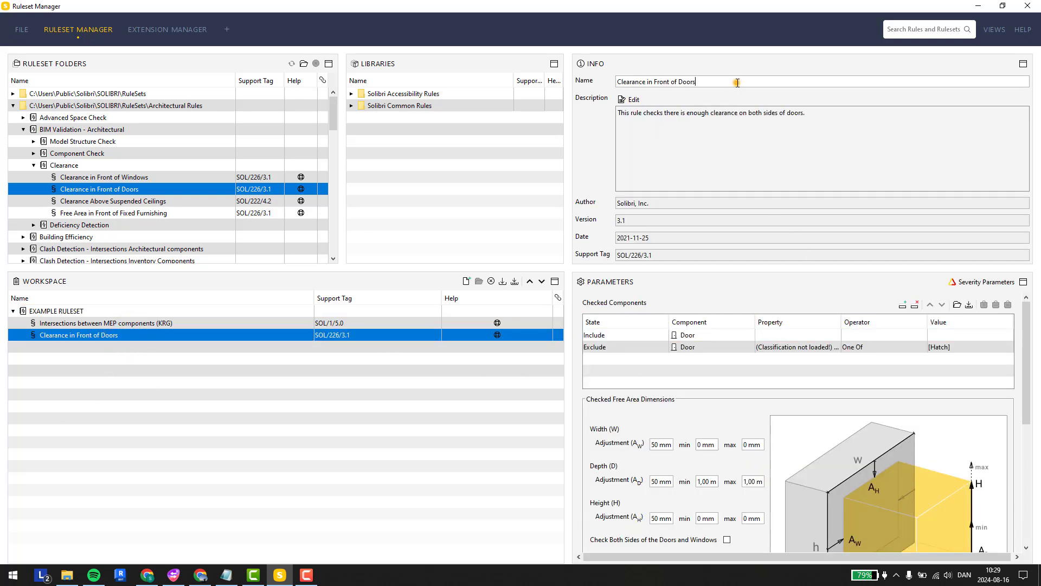
# Step: Append (KRG) to the door clearance rule's name and remove the Exclude Door row from its checked components
pyautogui.write('(')
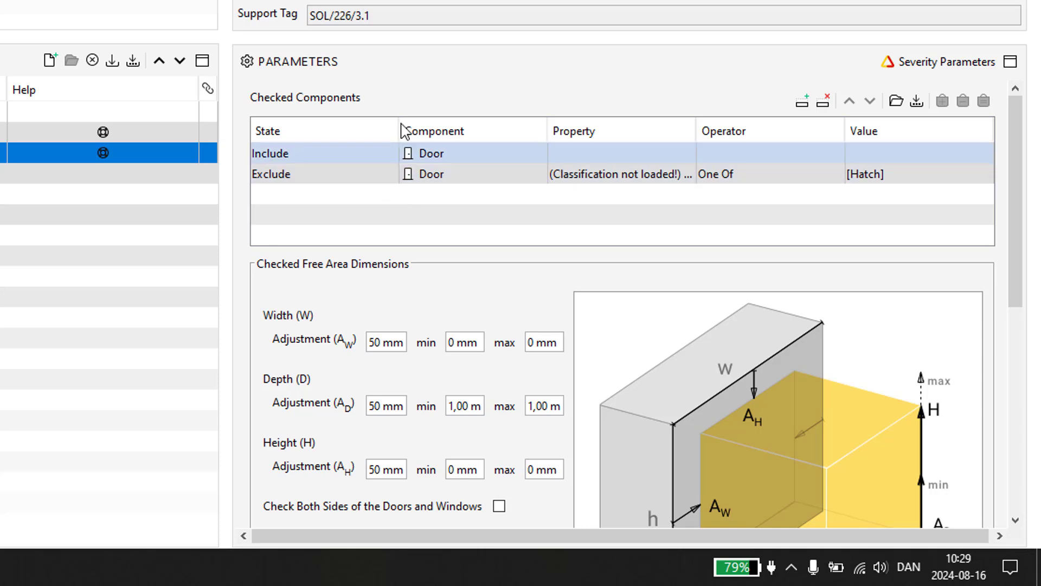
pyautogui.click(314, 174)
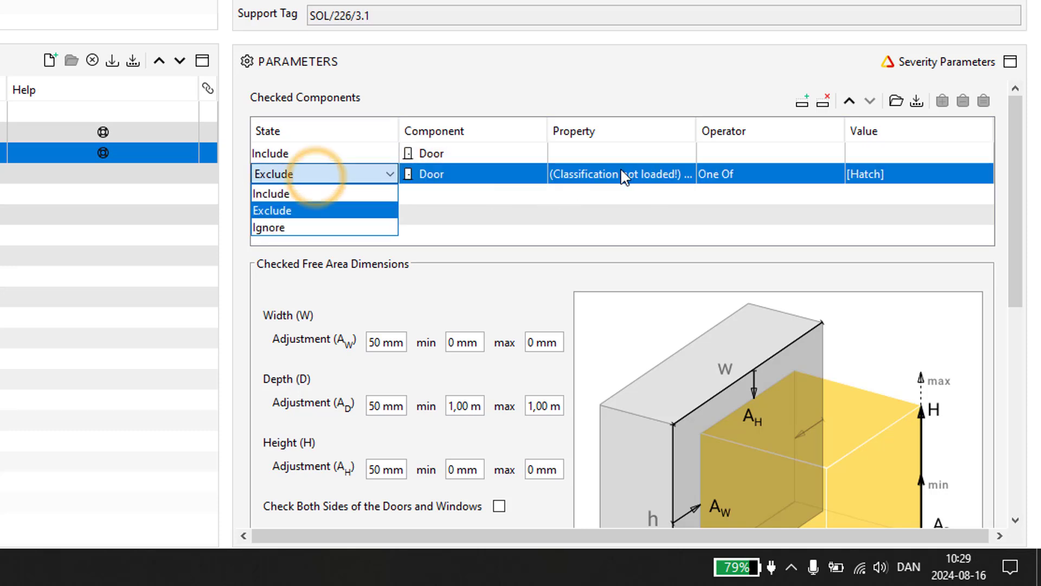
pyautogui.click(823, 101)
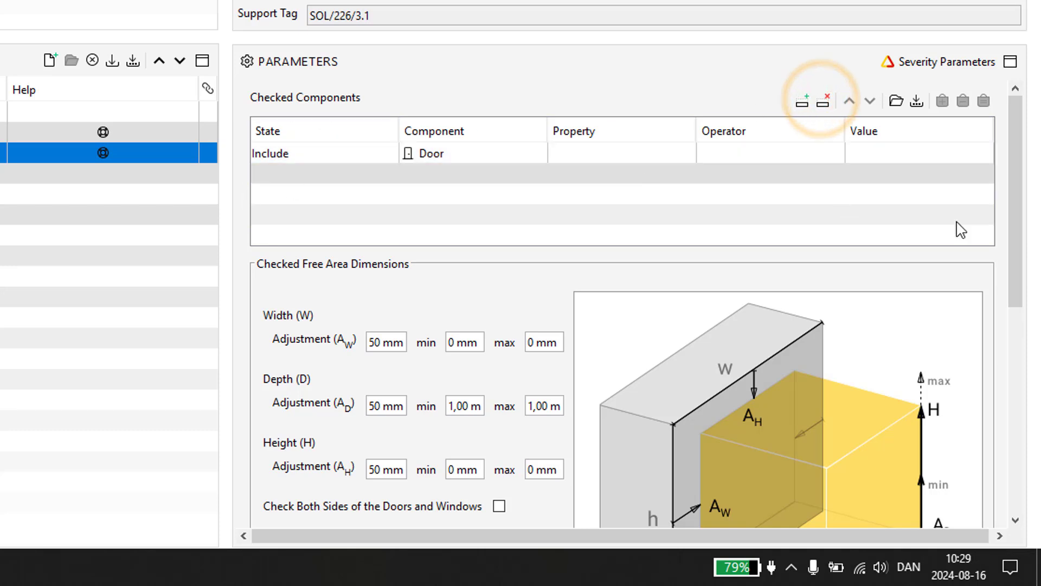
# Step: Change the component of the remaining Include row in the checked components to Object
pyautogui.moveTo(1009, 201); pyautogui.dragTo(1009, 282)
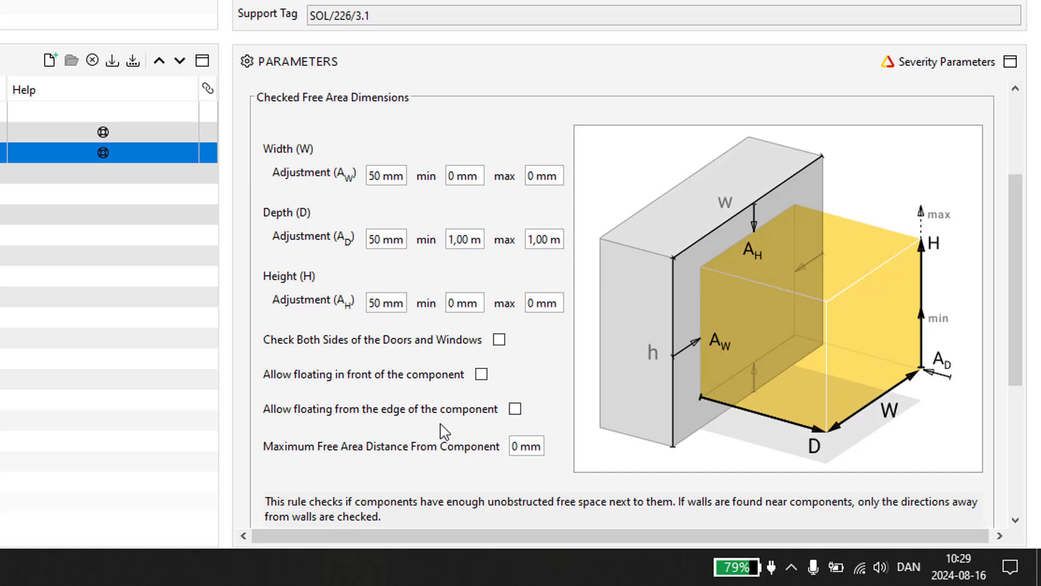
pyautogui.scroll(-3, 686, 404)
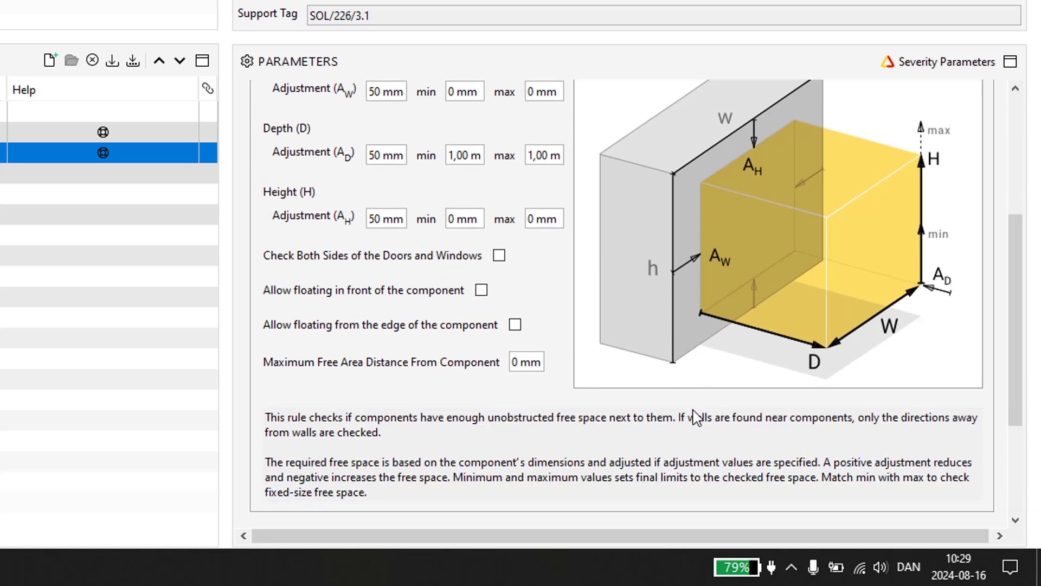
pyautogui.moveTo(1006, 269); pyautogui.dragTo(1007, 214)
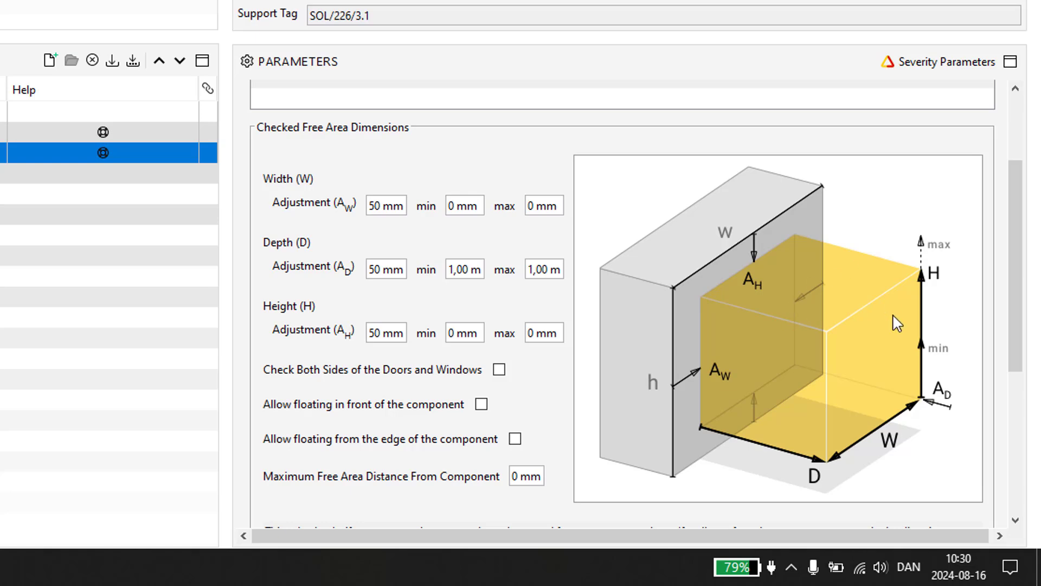
pyautogui.moveTo(1013, 177); pyautogui.dragTo(1015, 118)
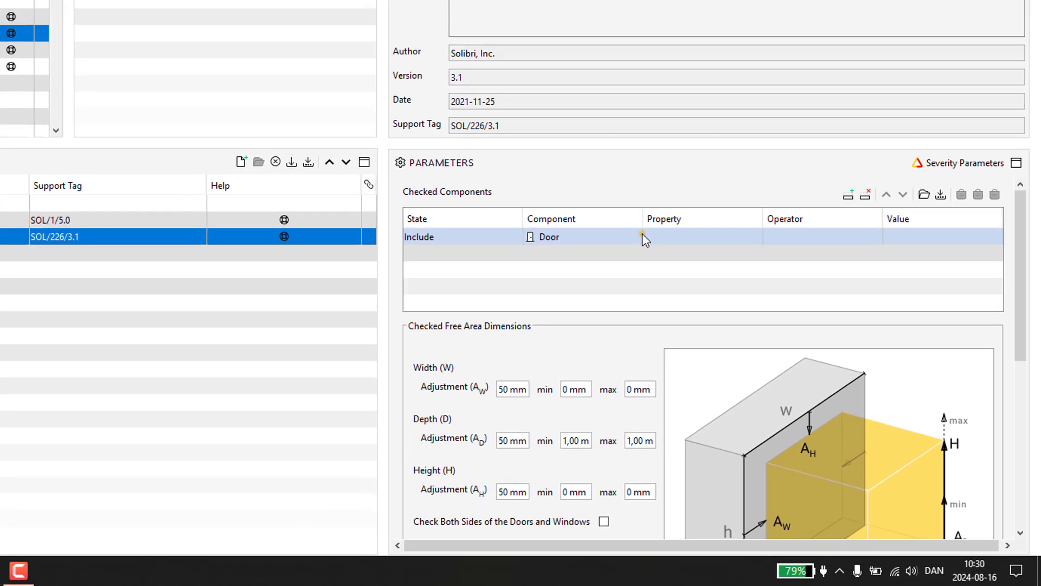
pyautogui.doubleClick(584, 182)
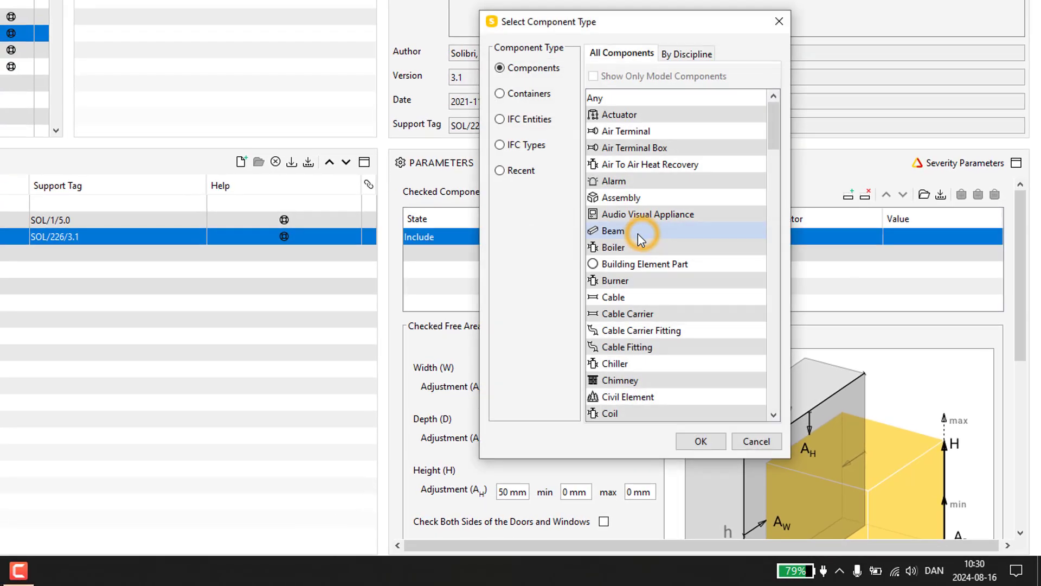
pyautogui.scroll(-3, 643, 269)
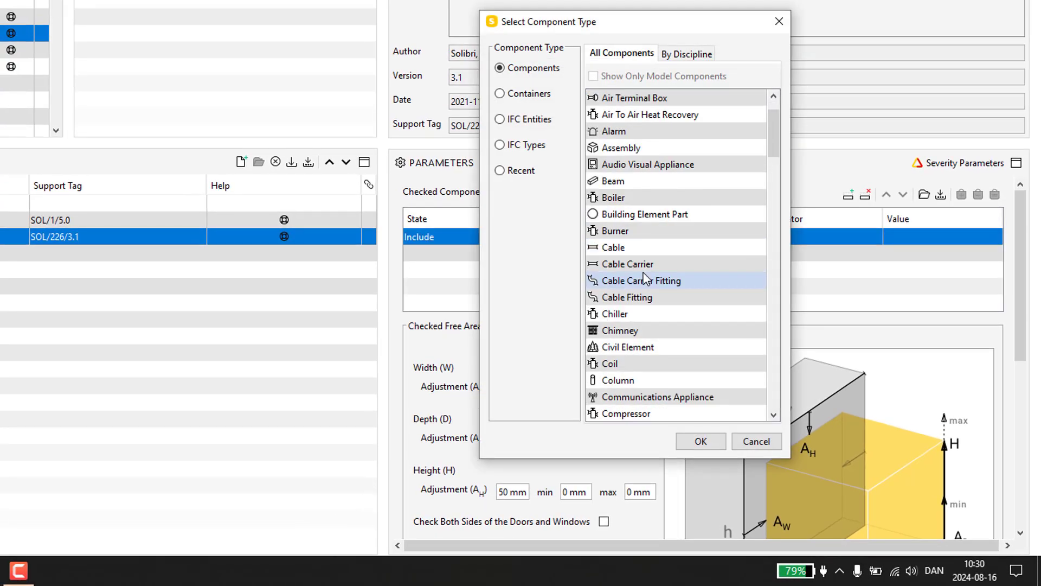
pyautogui.scroll(-7, 644, 271)
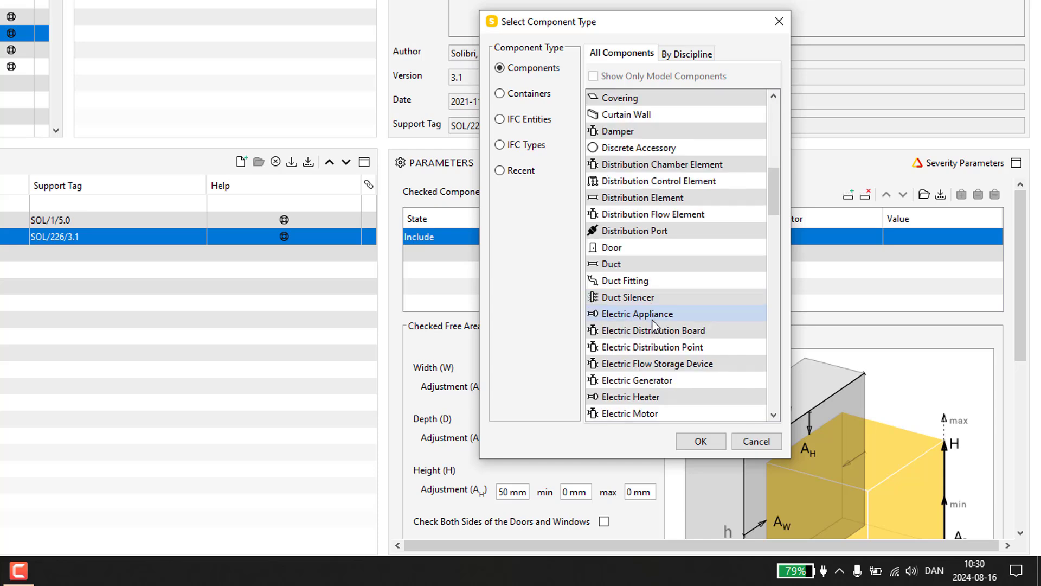
pyautogui.scroll(-11, 655, 330)
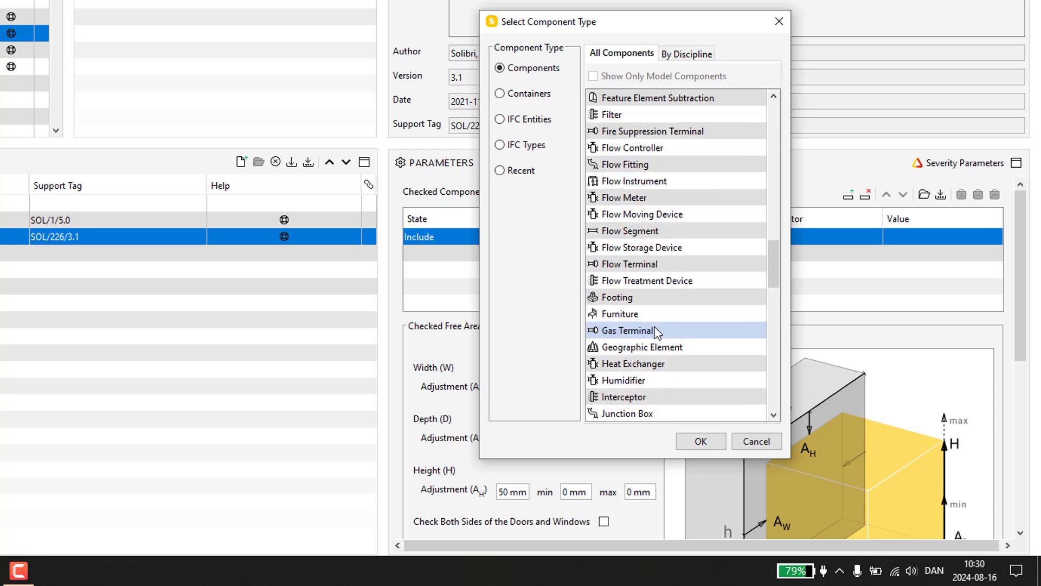
pyautogui.scroll(-2, 657, 335)
pyautogui.click(650, 332)
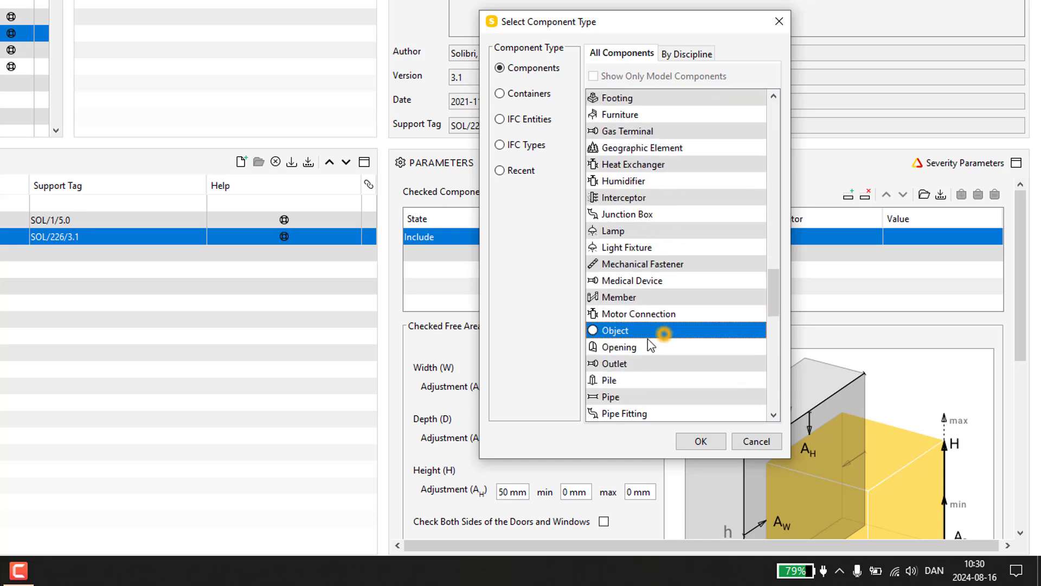
pyautogui.click(705, 440)
# Step: Set the Include row's filter property to Name from the Identification property group
pyautogui.click(753, 234)
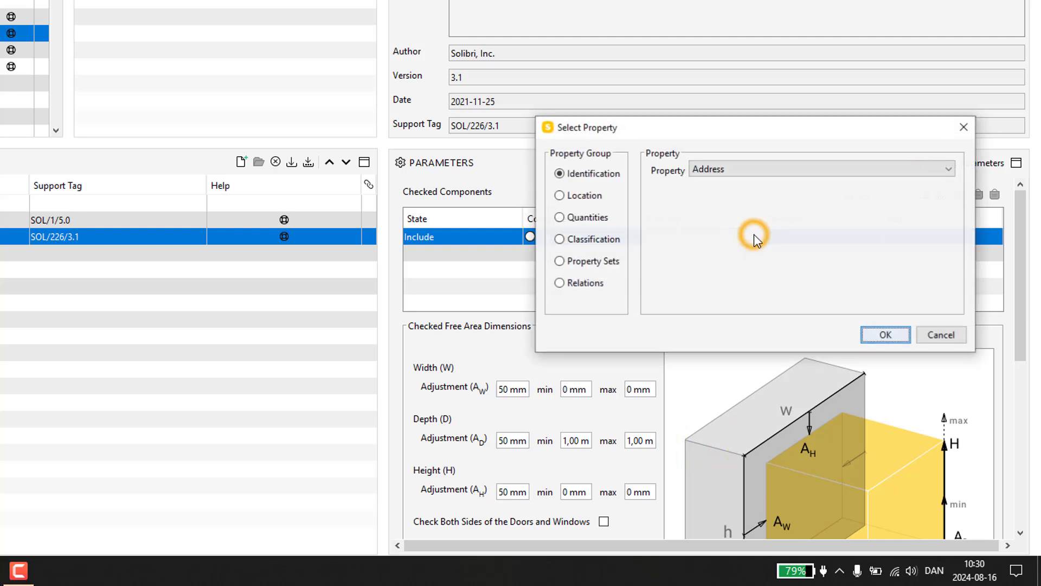
pyautogui.click(717, 169)
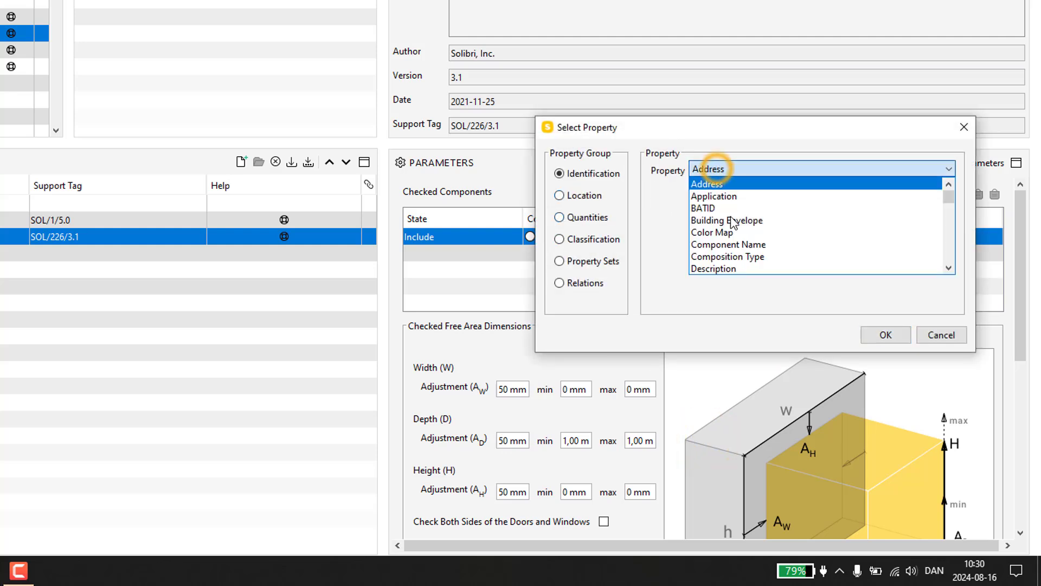
pyautogui.scroll(-4, 732, 232)
pyautogui.scroll(-4, 733, 233)
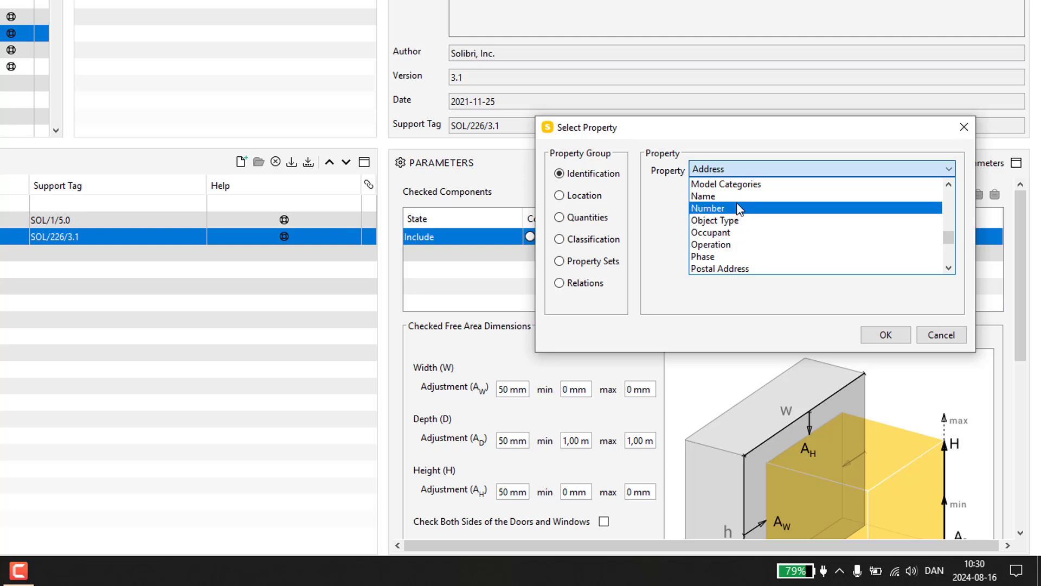
pyautogui.click(737, 197)
pyautogui.click(884, 334)
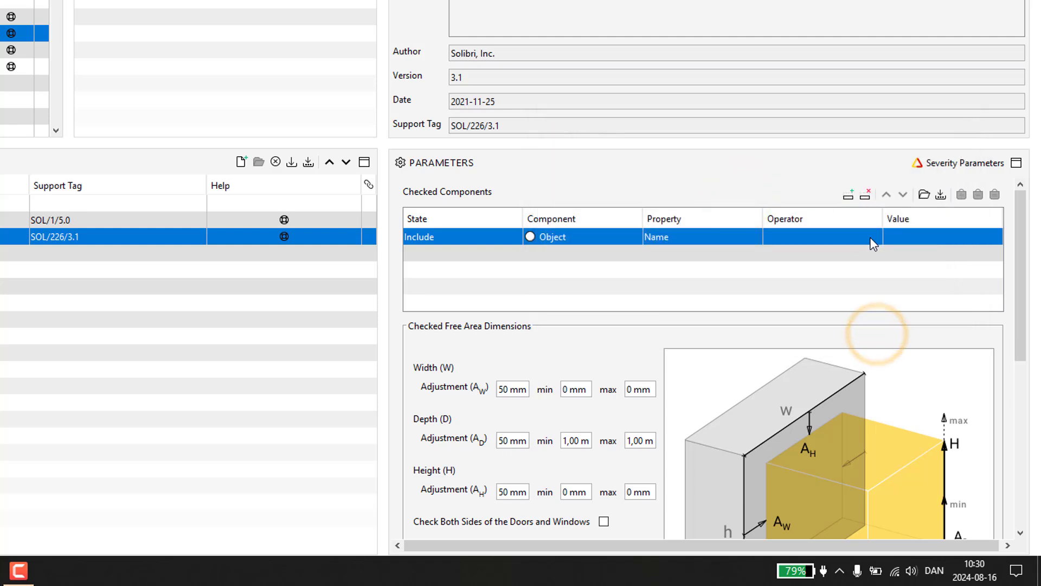
# Step: Set the Name filter's operator to Contains and its value to Kemiskab
pyautogui.click(870, 236)
pyautogui.click(841, 288)
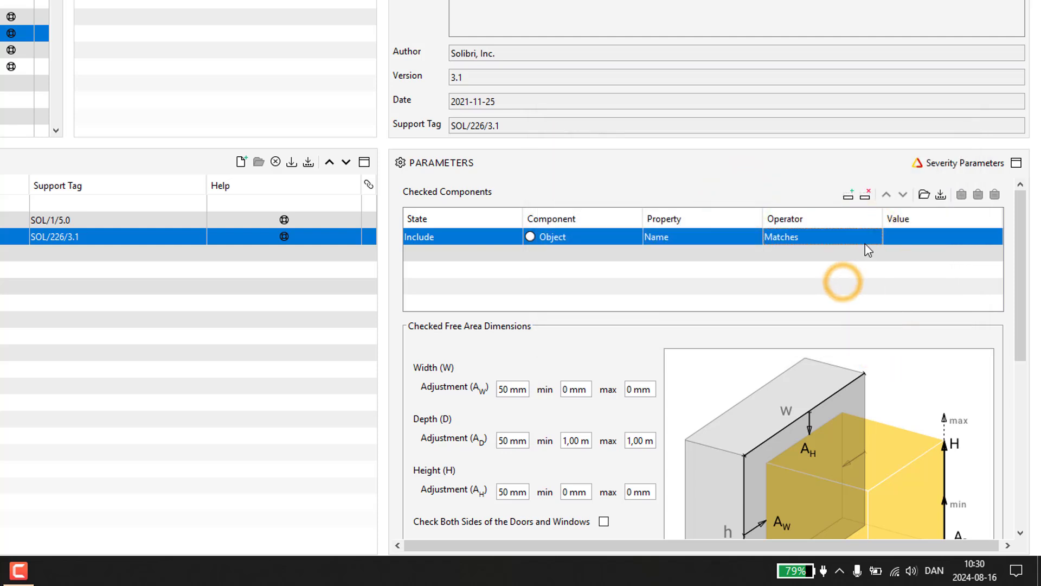
pyautogui.click(874, 237)
pyautogui.click(846, 276)
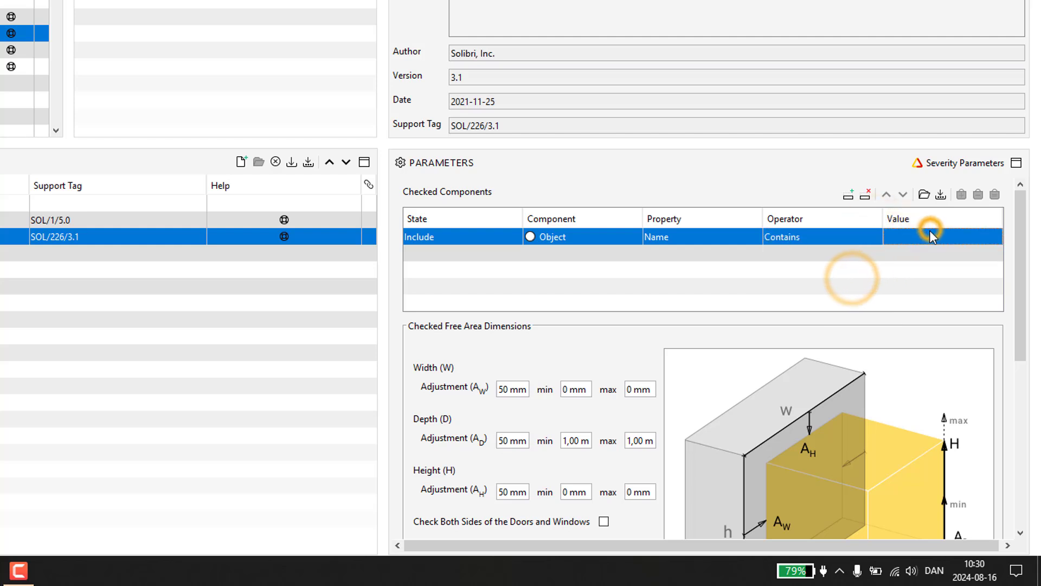
pyautogui.click(928, 234)
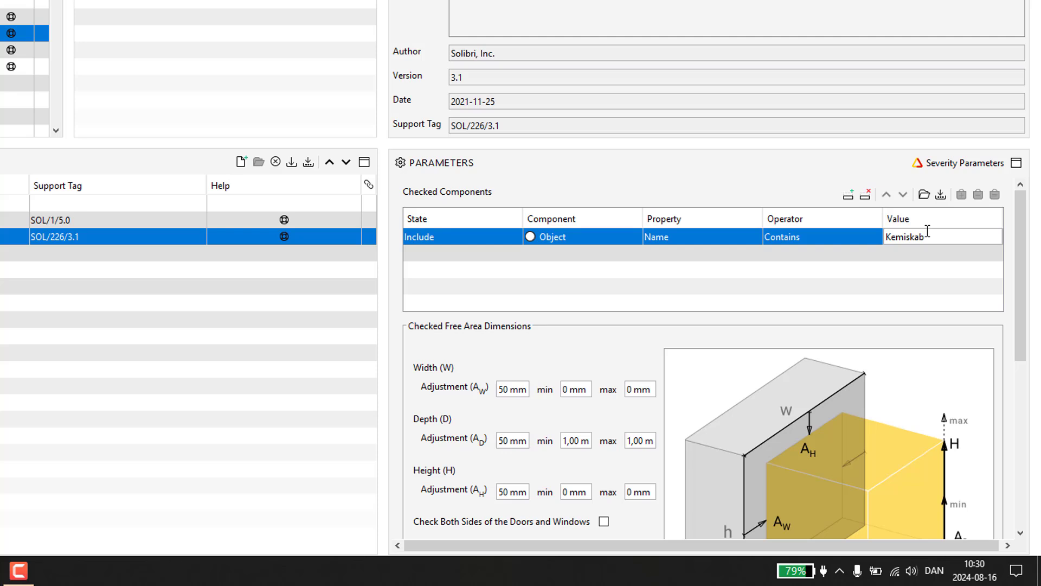
pyautogui.click(892, 275)
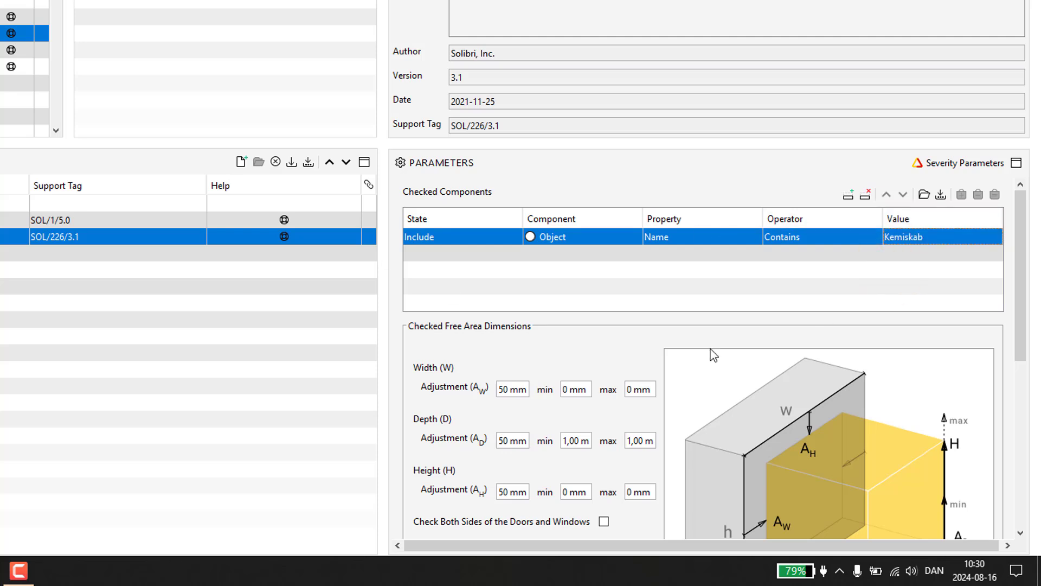
# Step: Rename the clearance rule as Clearance in Front of Kemiskab (KRG)
pyautogui.scroll(-1, 597, 429)
pyautogui.scroll(-2, 640, 336)
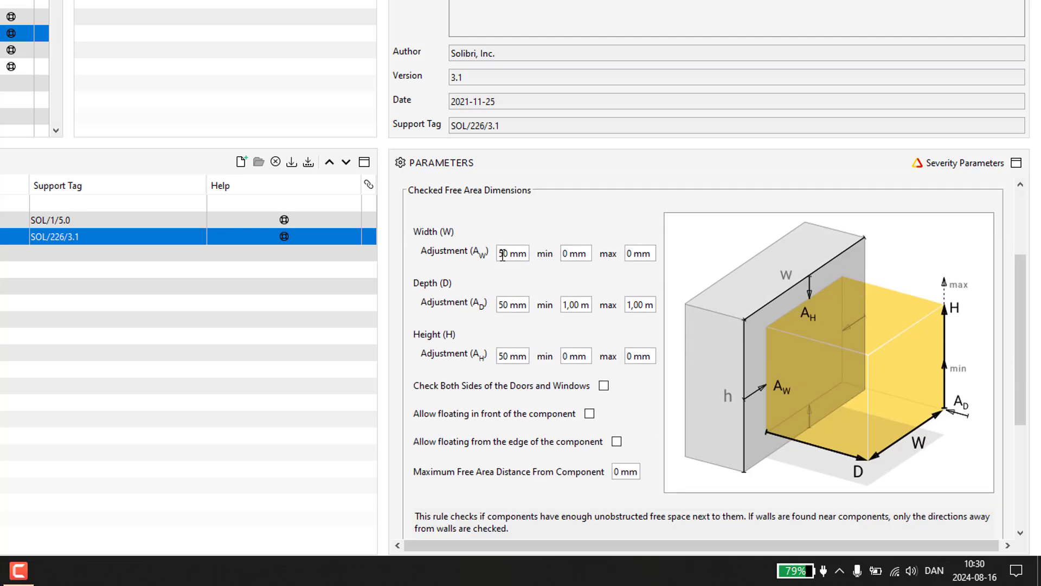
pyautogui.scroll(-2, 885, 350)
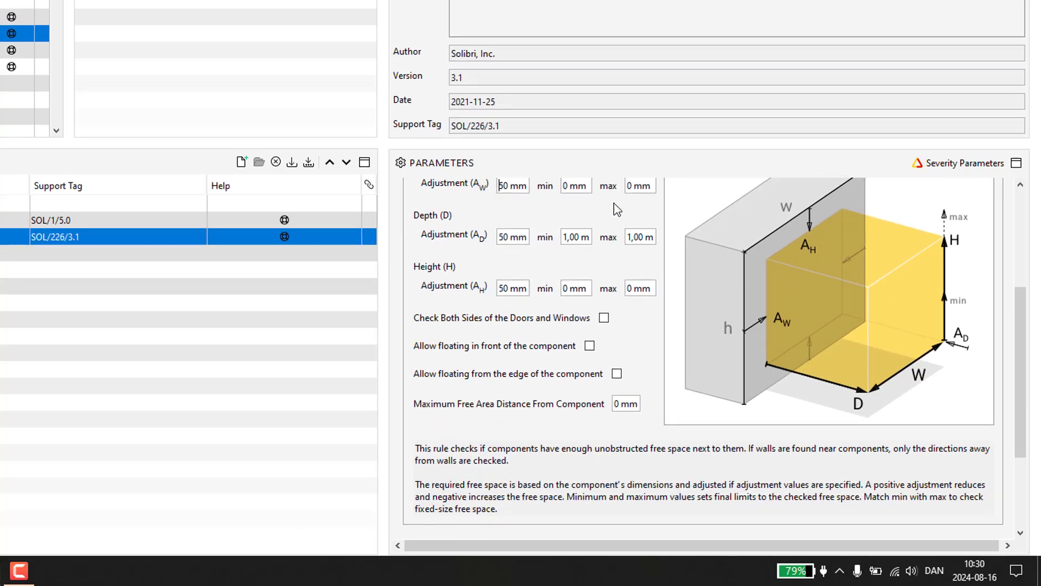
pyautogui.scroll(-3, 911, 312)
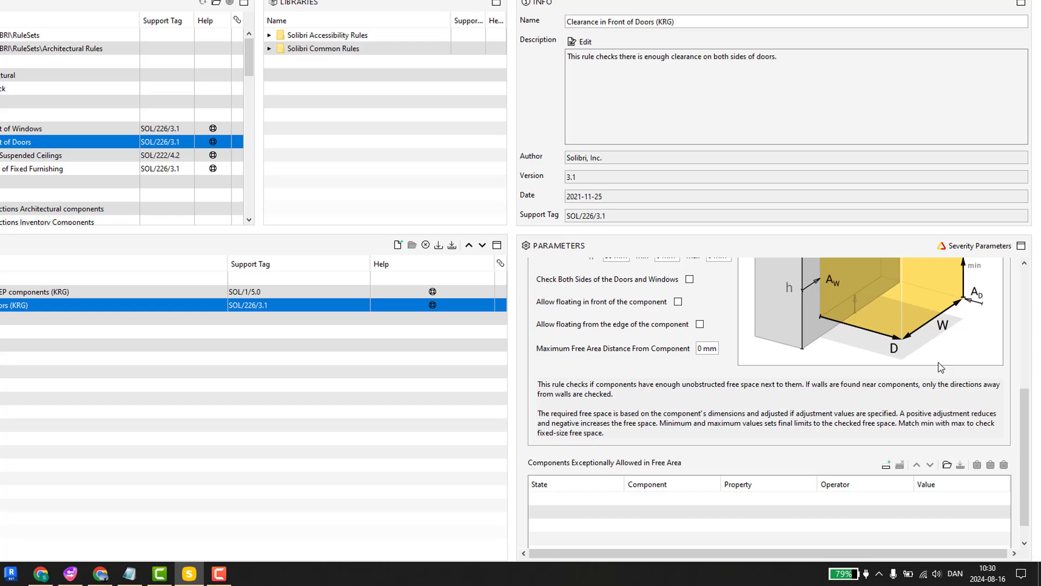
pyautogui.scroll(6, 941, 368)
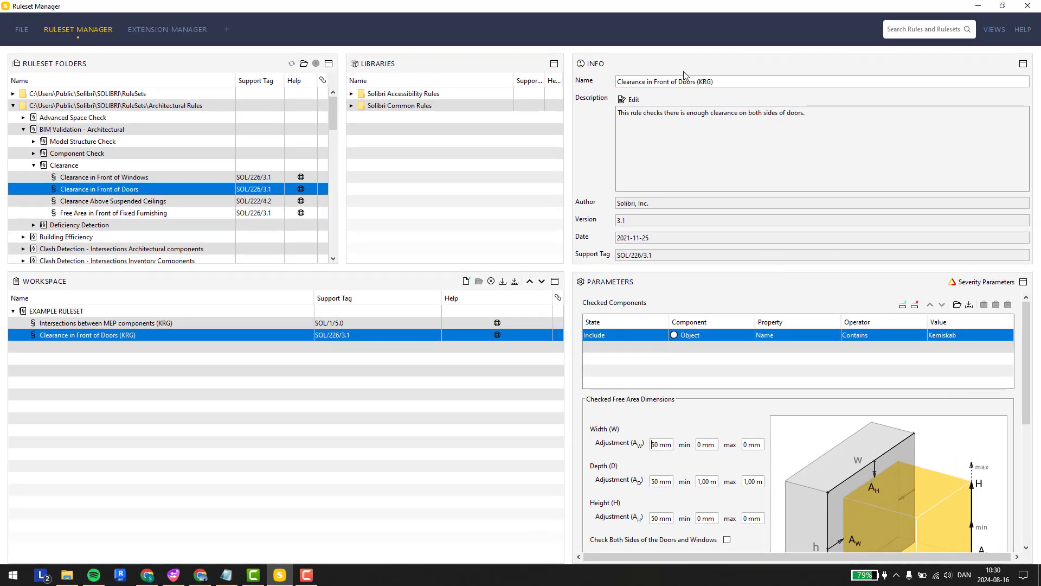
pyautogui.doubleClick(697, 81)
pyautogui.write('Kemiskab')
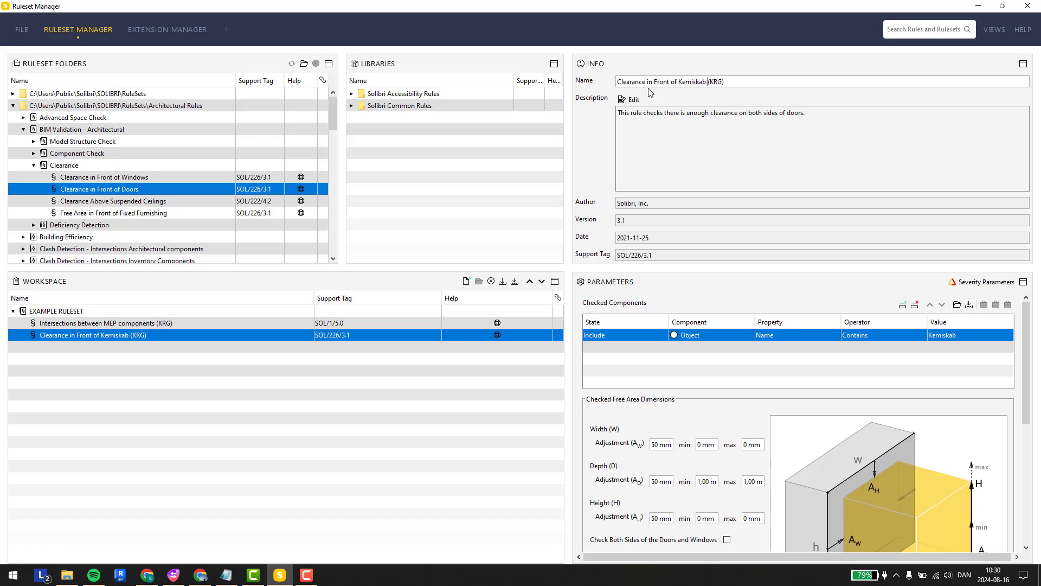
pyautogui.click(494, 378)
pyautogui.click(399, 422)
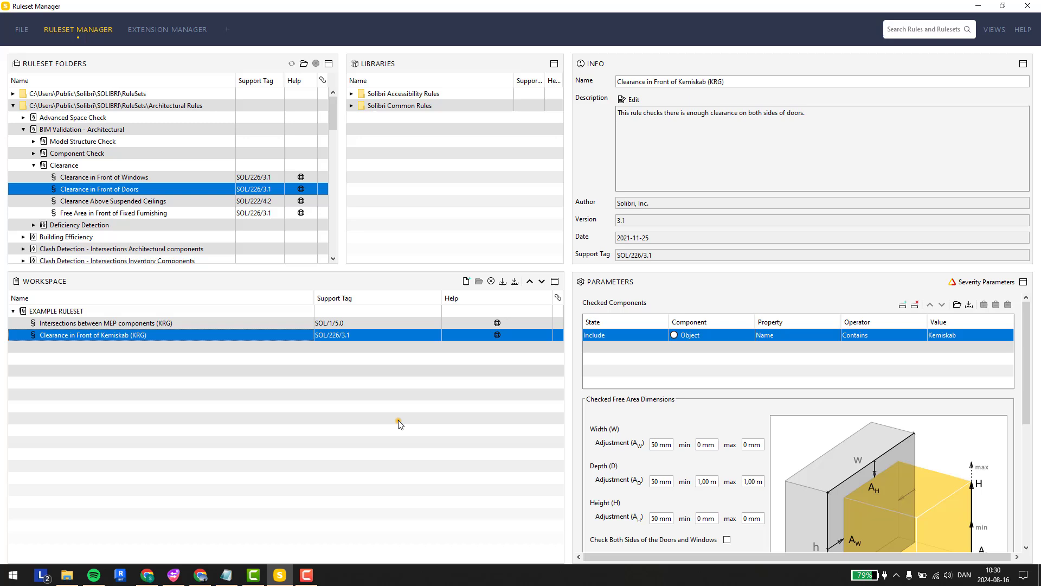
pyautogui.click(373, 333)
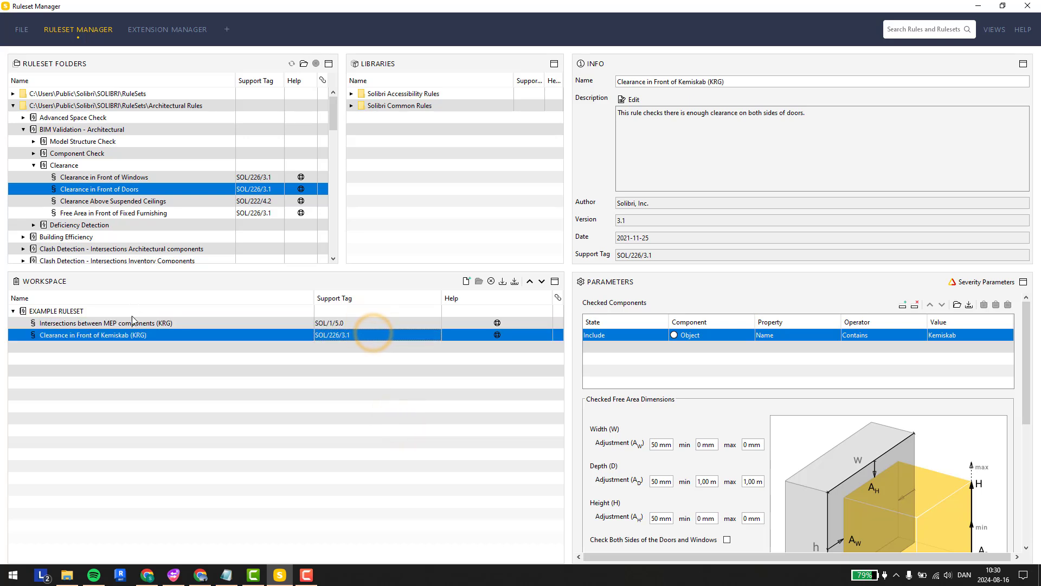
# Step: Save the ruleset on the Desktop as Untitled.cset, overwriting the existing file of that name
pyautogui.click(502, 281)
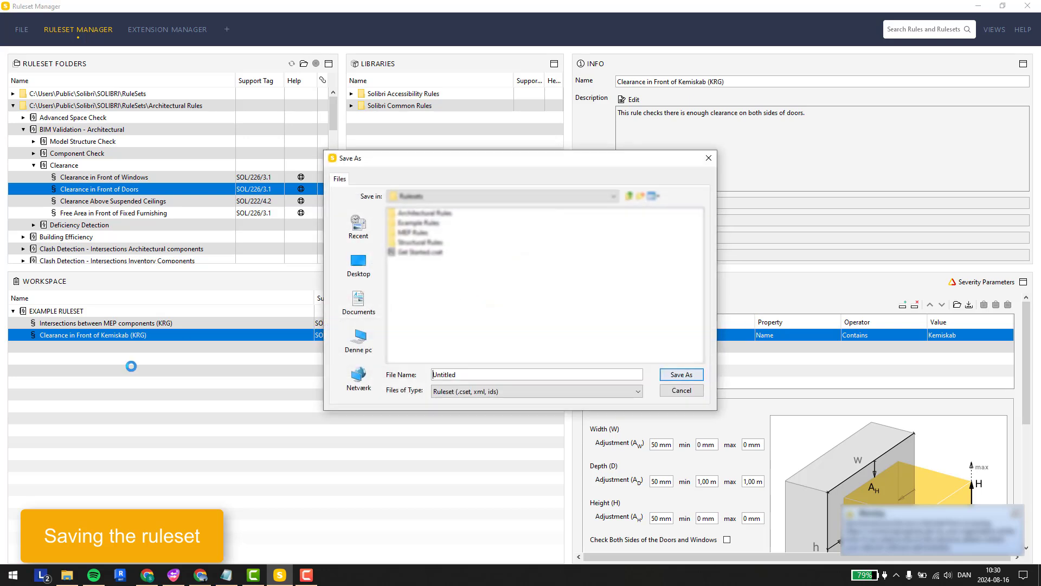
pyautogui.click(359, 264)
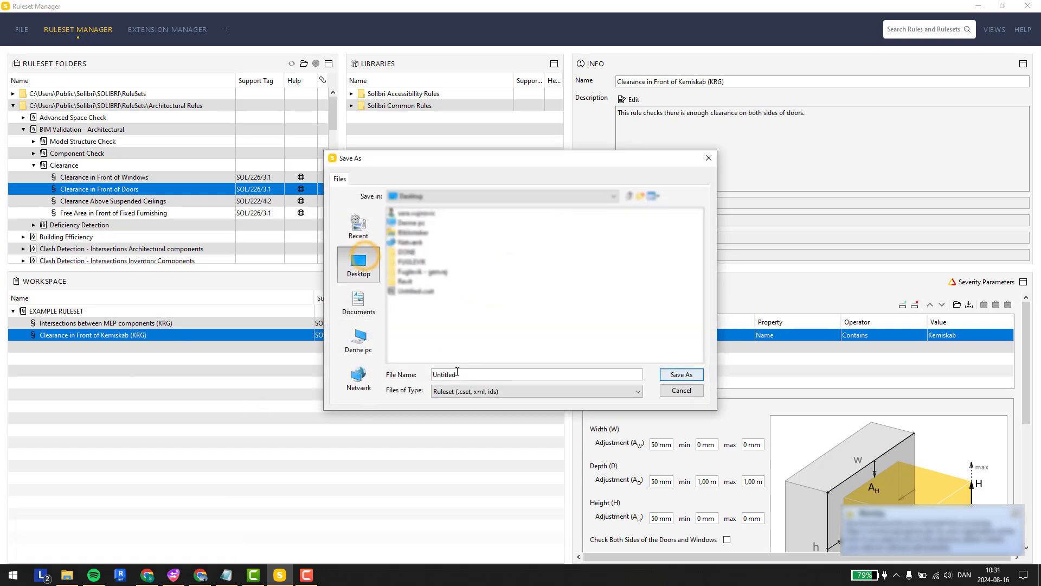
pyautogui.doubleClick(412, 291)
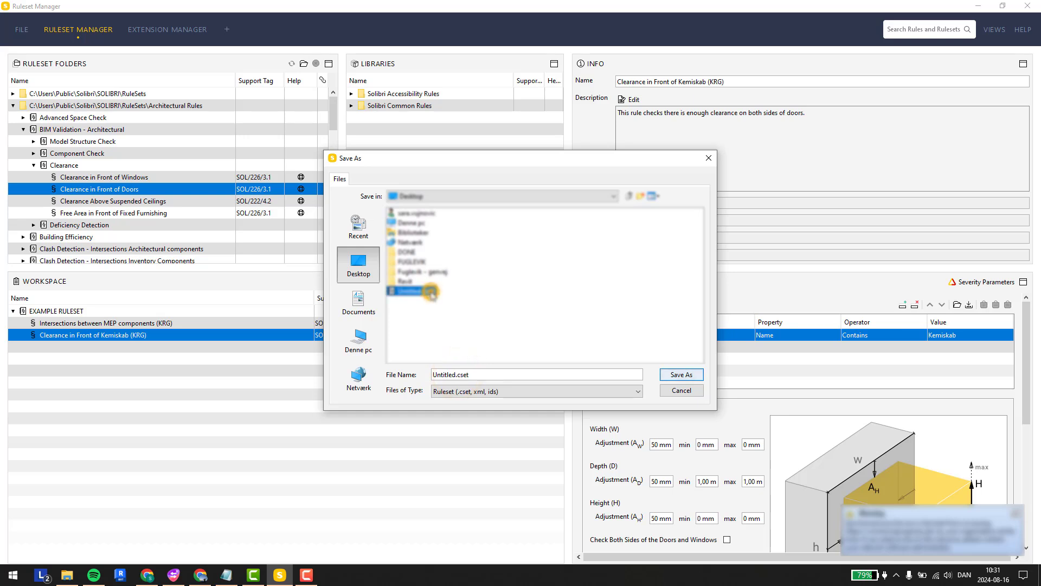
pyautogui.click(493, 311)
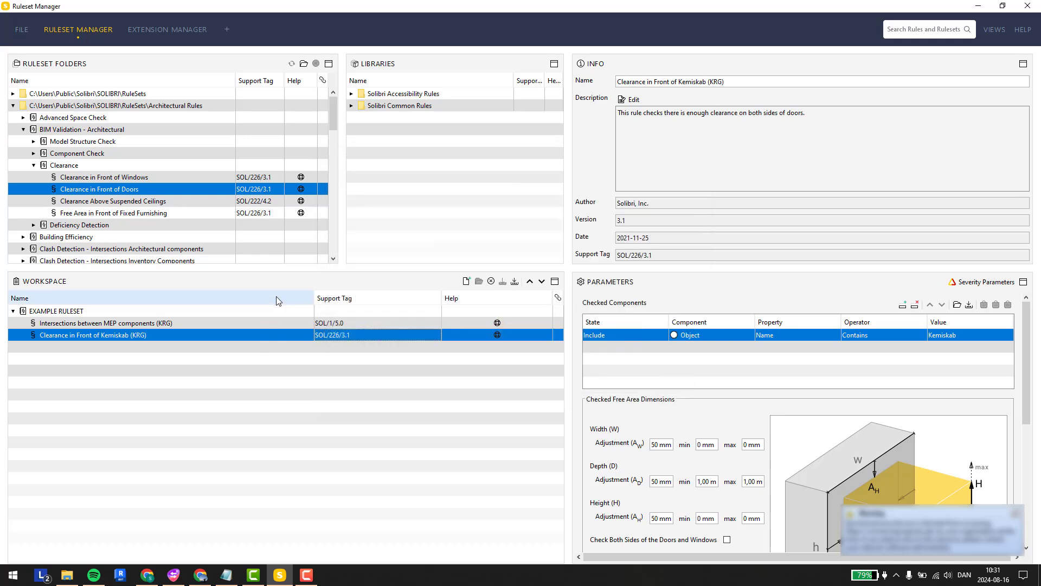
# Step: Switch to Solibri Office's model checking and add Untitled.cset from the Desktop to the list of selectable rulesets
pyautogui.click(22, 29)
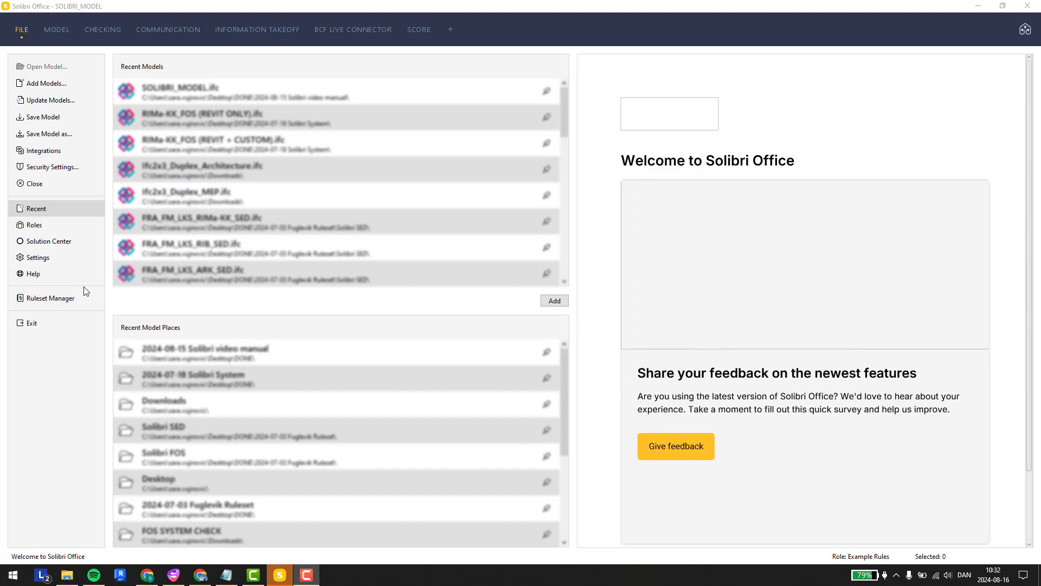
pyautogui.click(118, 44)
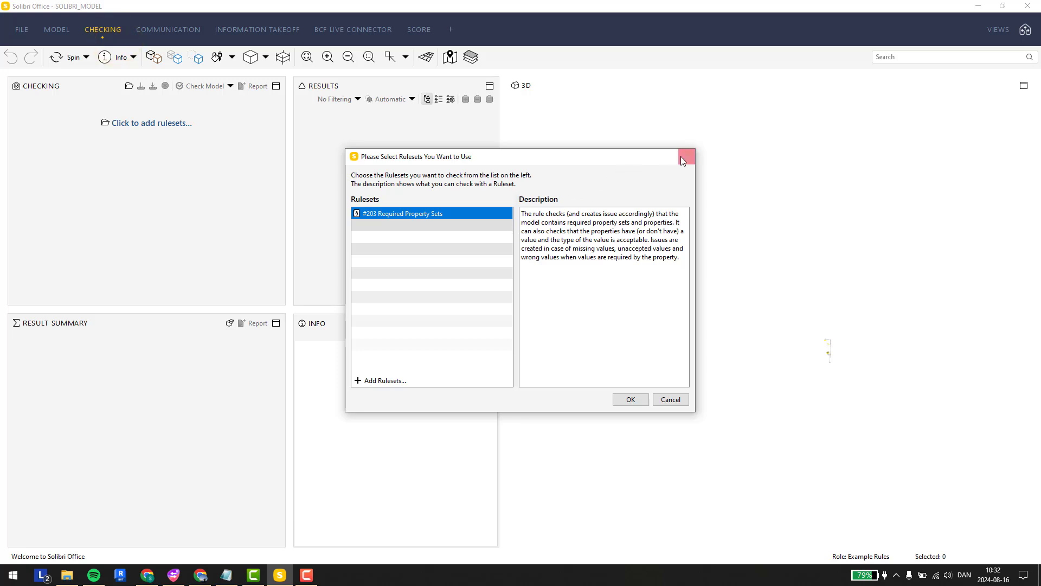
pyautogui.click(358, 382)
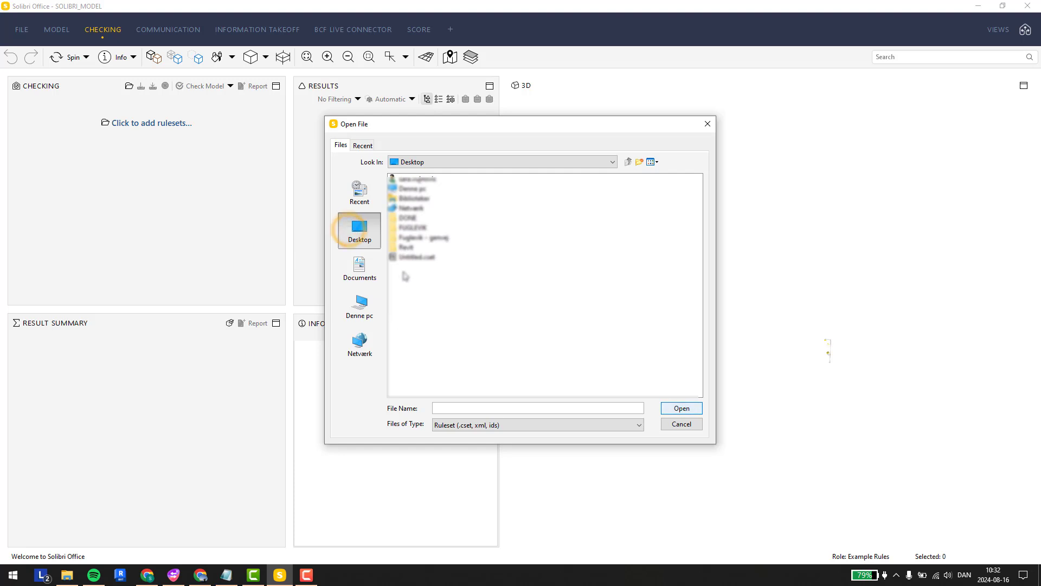
pyautogui.doubleClick(414, 259)
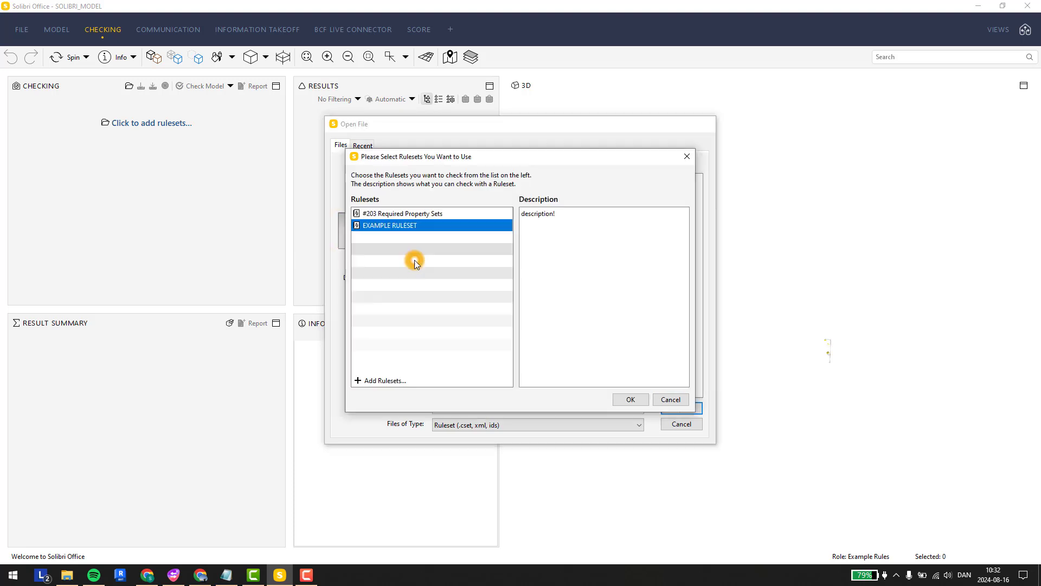
# Step: Load EXAMPLE RULESET for checking, show the whole model in 3D, and run the model check
pyautogui.click(629, 399)
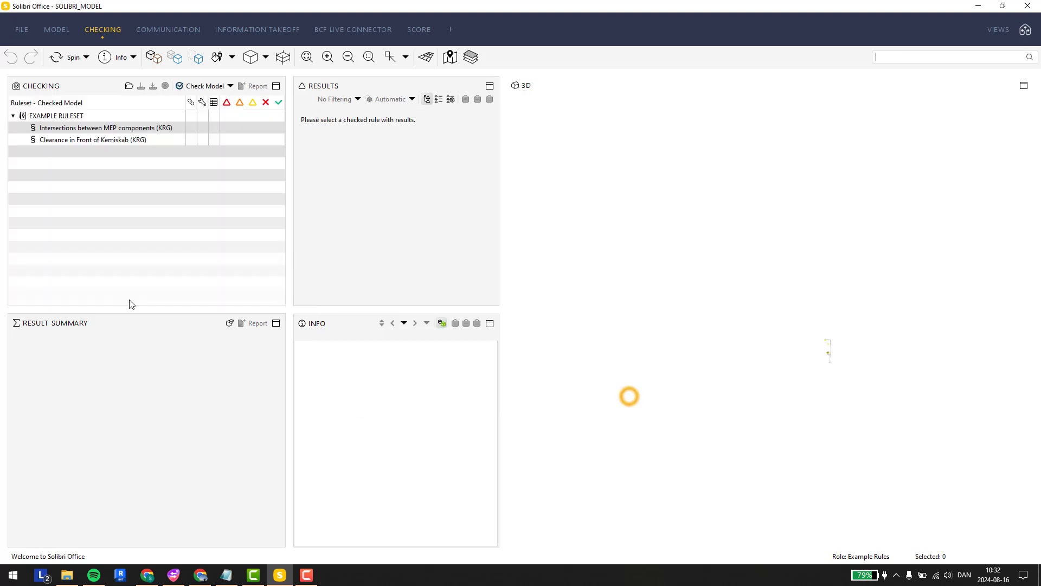
pyautogui.click(154, 58)
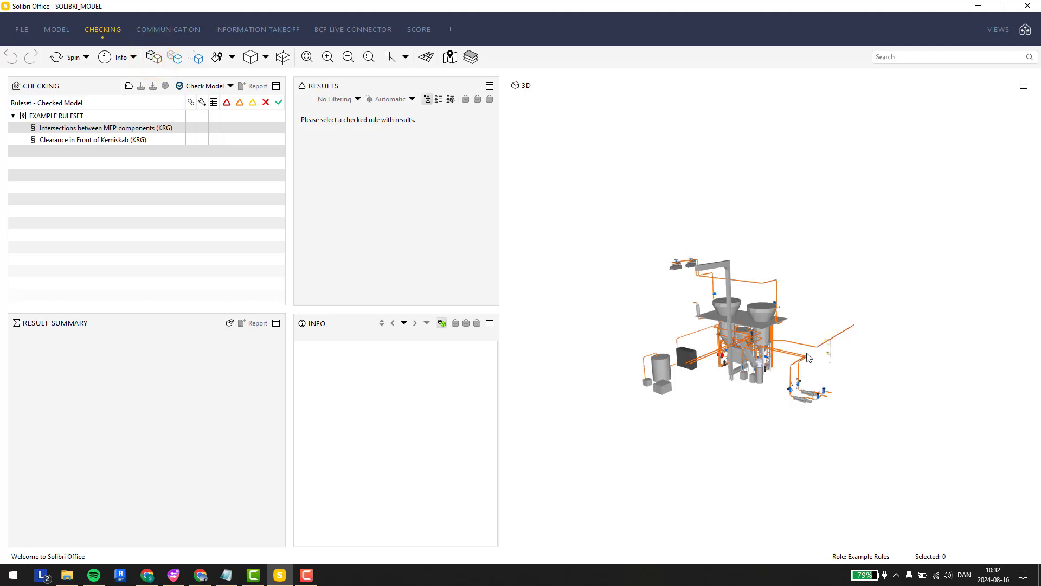
pyautogui.scroll(5, 723, 350)
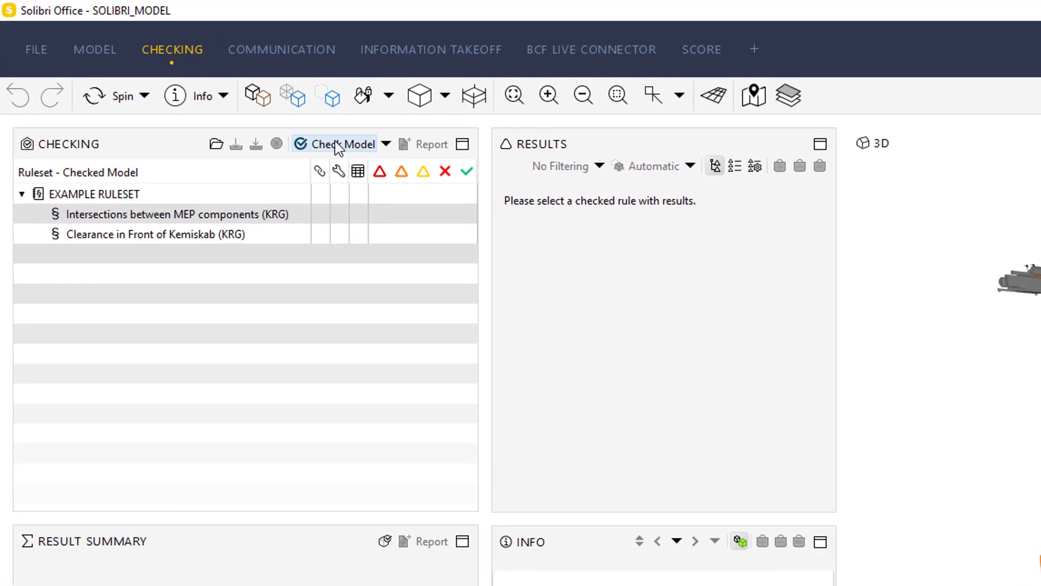
pyautogui.click(339, 145)
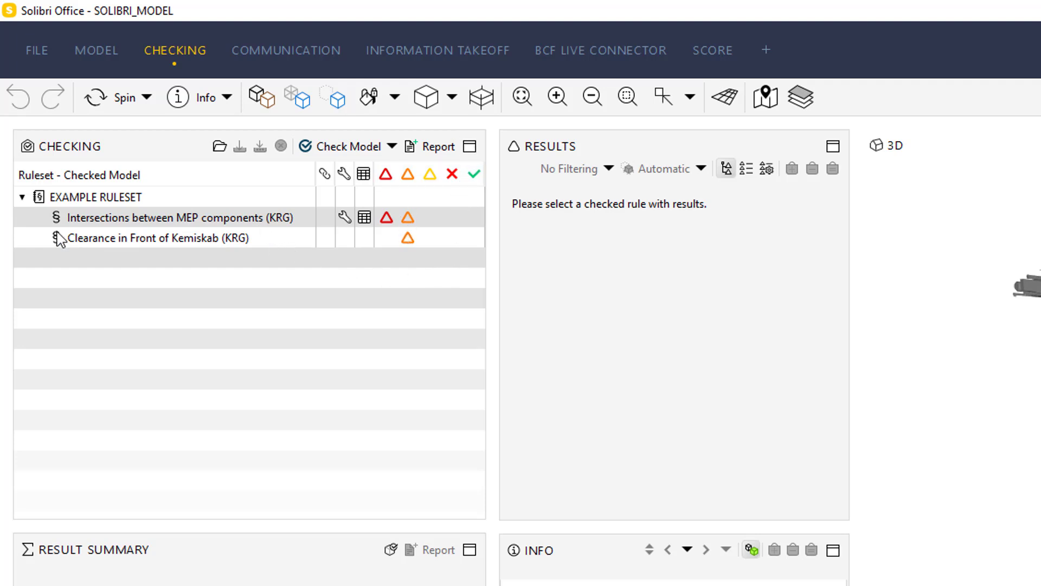
# Step: Review the results of the Intersections between MEP components (KRG) rule, comparing the flat list with the grouped tree
pyautogui.click(223, 216)
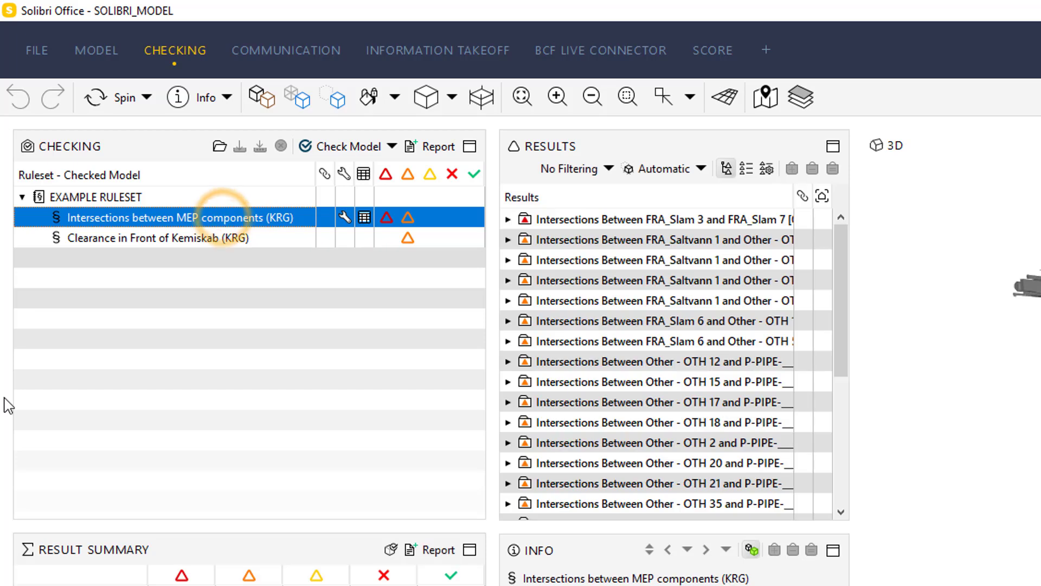
pyautogui.moveTo(849, 329); pyautogui.dragTo(954, 329)
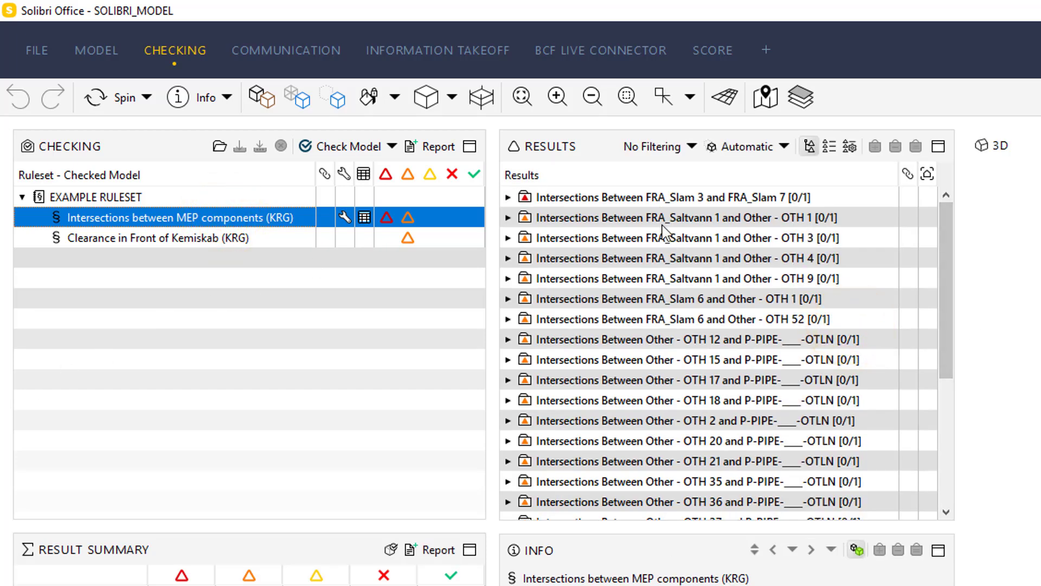
pyautogui.scroll(-4, 849, 274)
pyautogui.scroll(5, 848, 274)
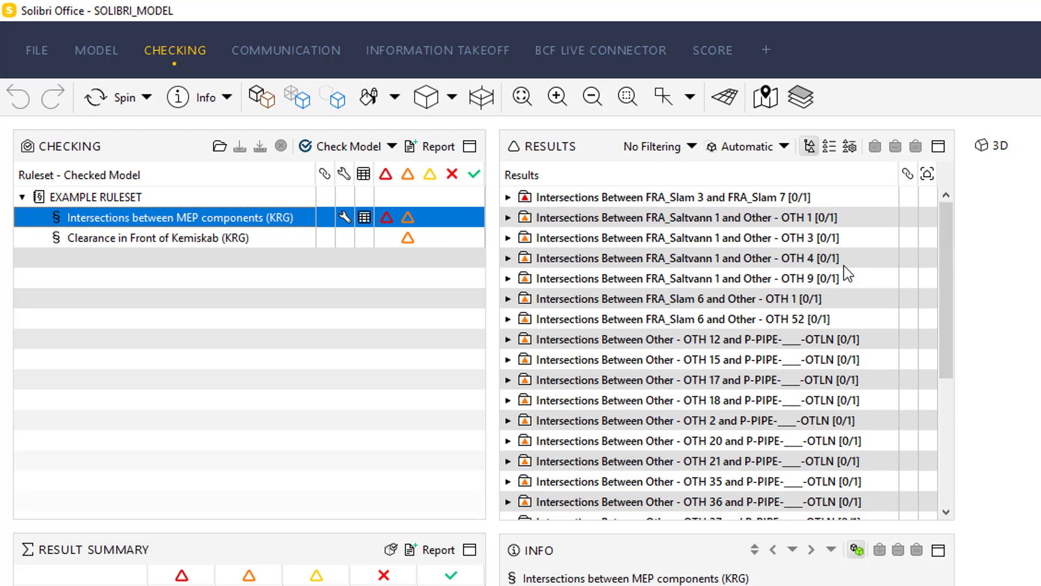
pyautogui.click(830, 148)
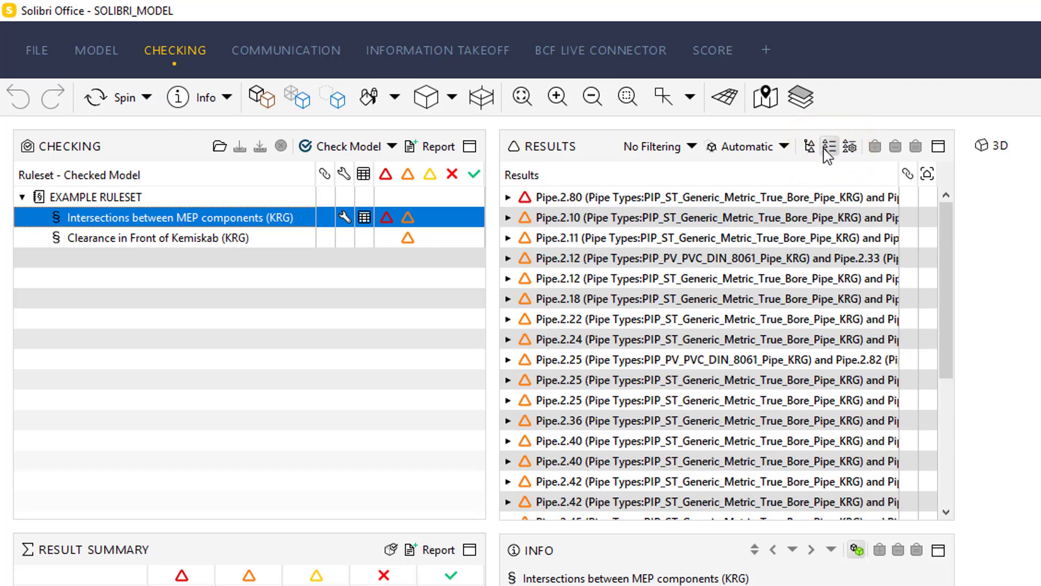
pyautogui.click(809, 147)
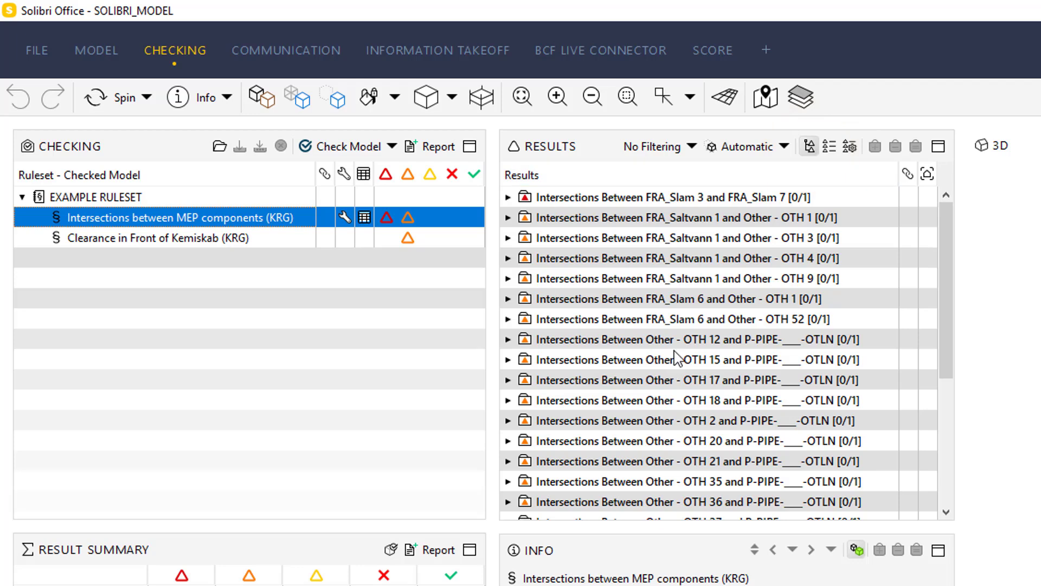
pyautogui.scroll(-4, 650, 359)
pyautogui.scroll(4, 635, 320)
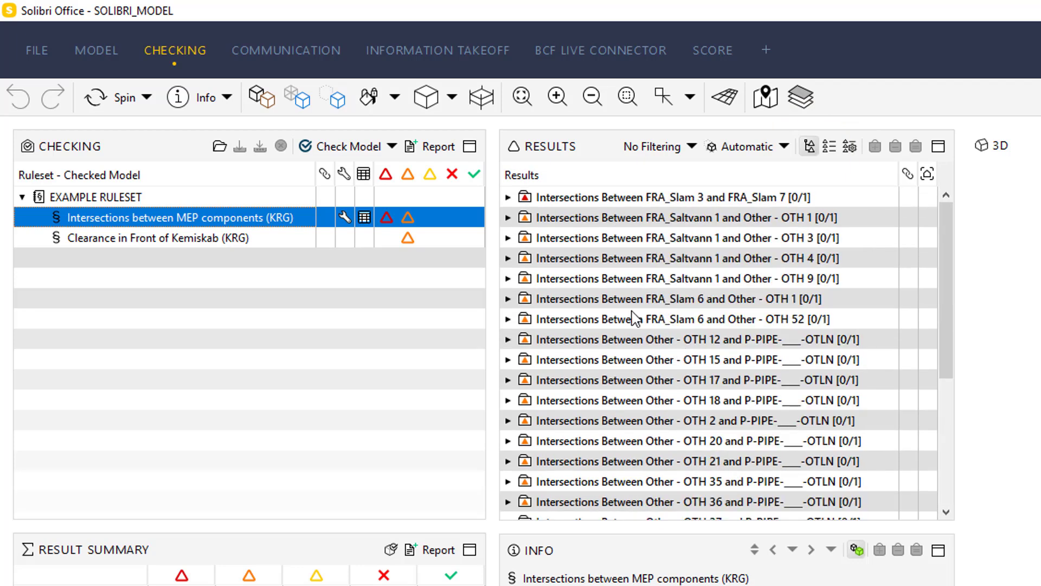
# Step: Show the FRA_Saltvann 1 and Other - OTH 1 intersection zoomed in 3D and highlight each of its two pipes
pyautogui.click(508, 217)
pyautogui.click(525, 238)
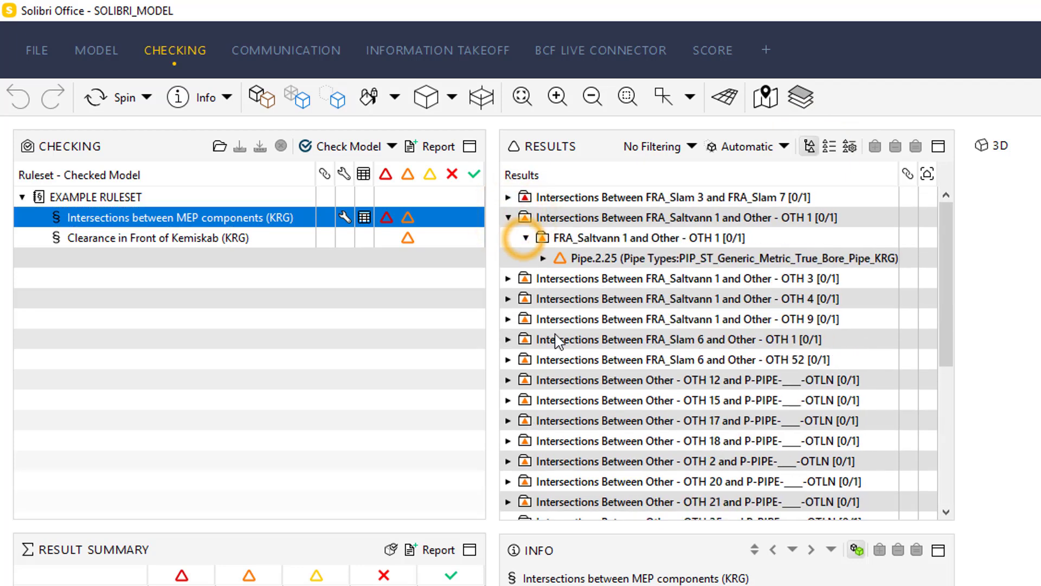
pyautogui.click(608, 238)
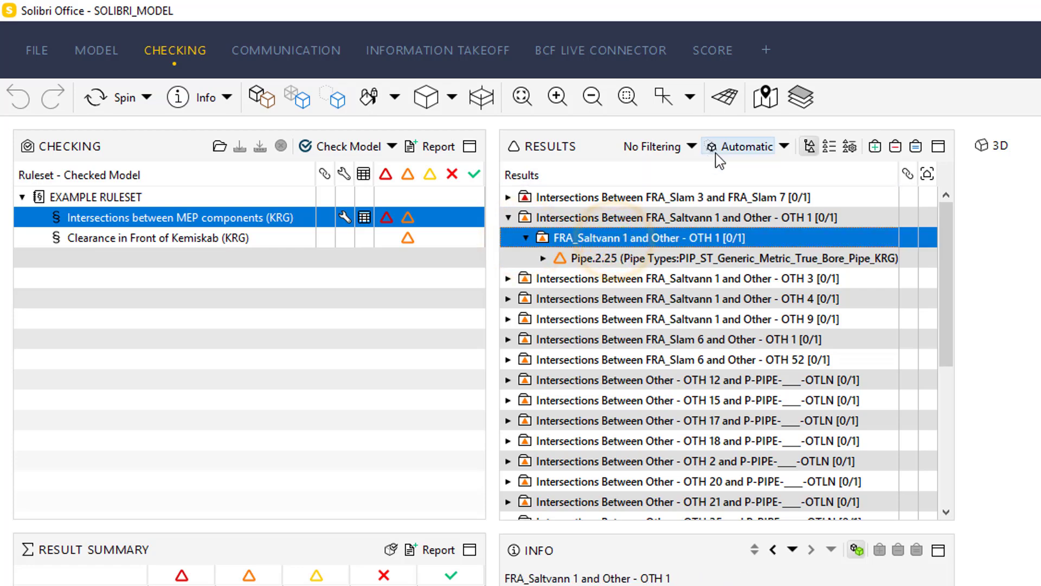
pyautogui.click(521, 97)
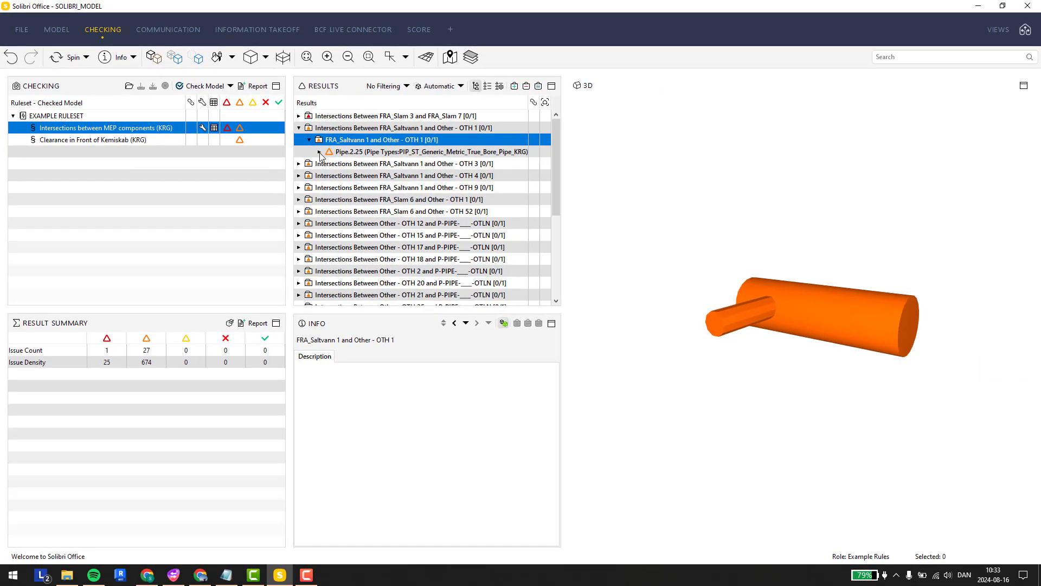
pyautogui.click(320, 152)
pyautogui.click(360, 175)
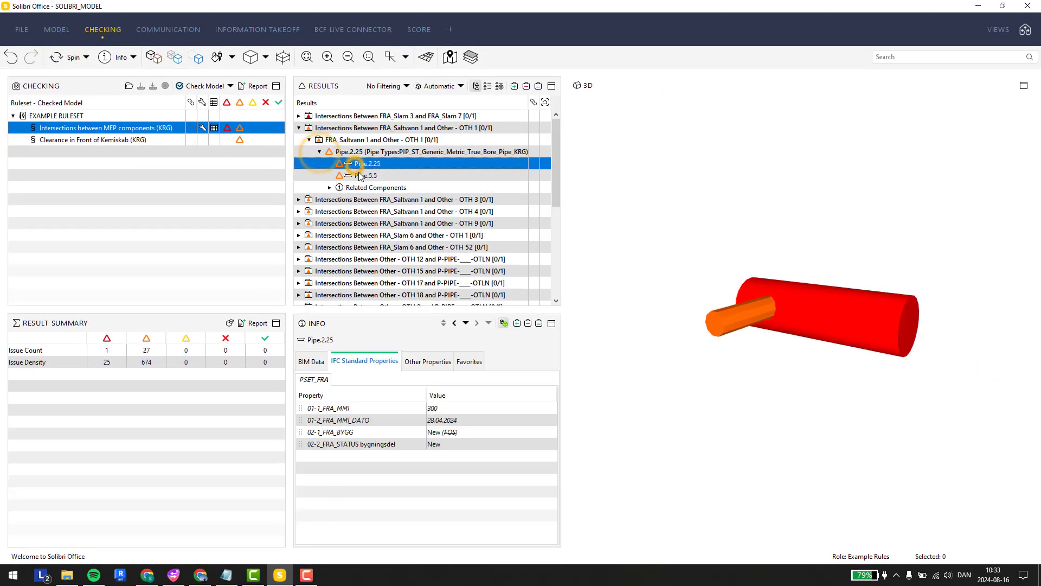
# Step: Show the Intersections Between P-PIPE-____-OTLN result in 3D and zoom in on its components
pyautogui.moveTo(557, 158); pyautogui.dragTo(551, 258)
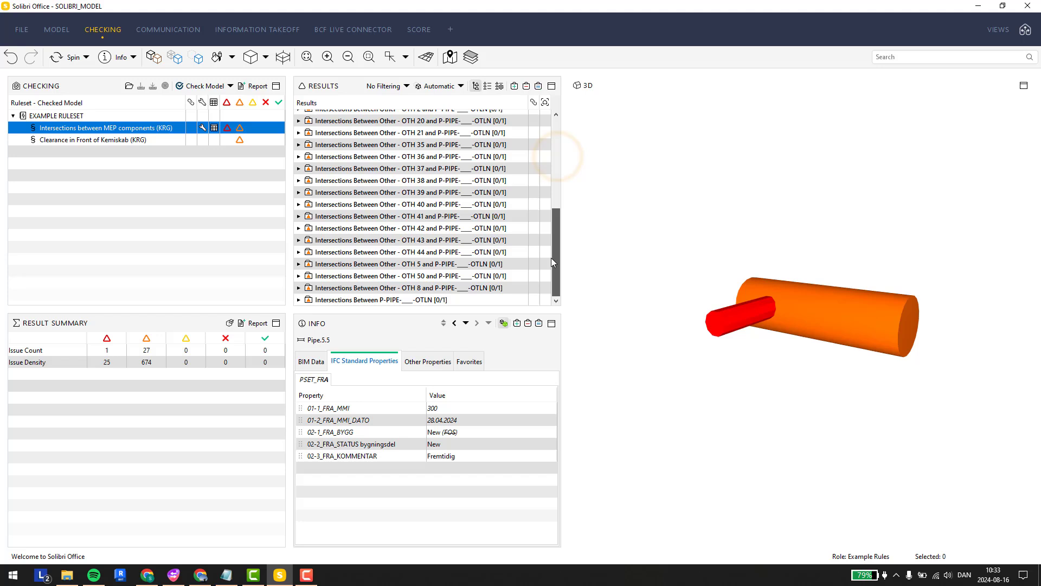
pyautogui.click(298, 300)
pyautogui.click(302, 299)
pyautogui.click(307, 58)
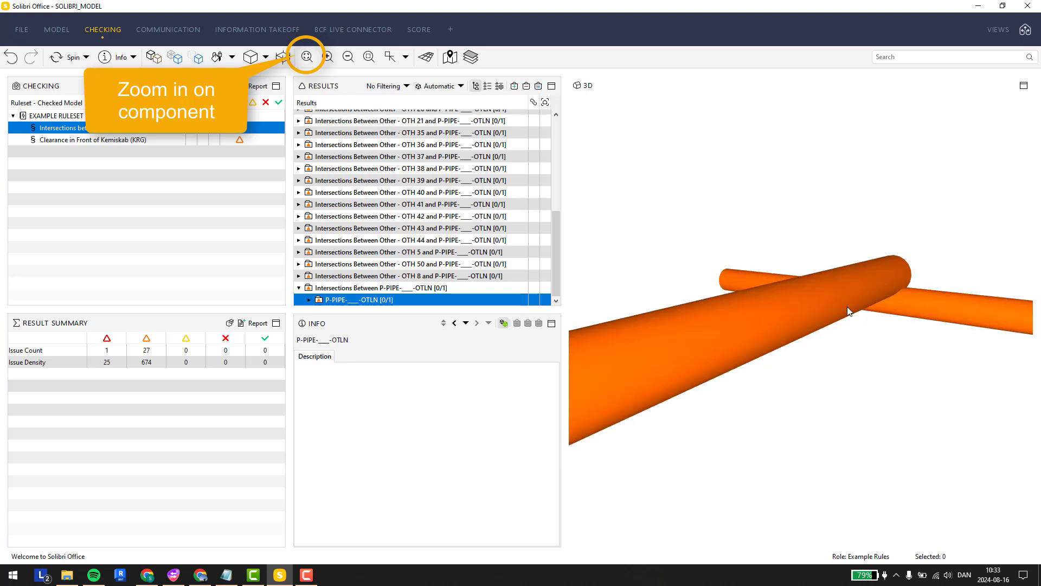
# Step: Highlight Pipe.2.25 and Pipe.2.82 individually, examine where they cross, and reselect their P-PIPE-____-OTLN group
pyautogui.click(309, 299)
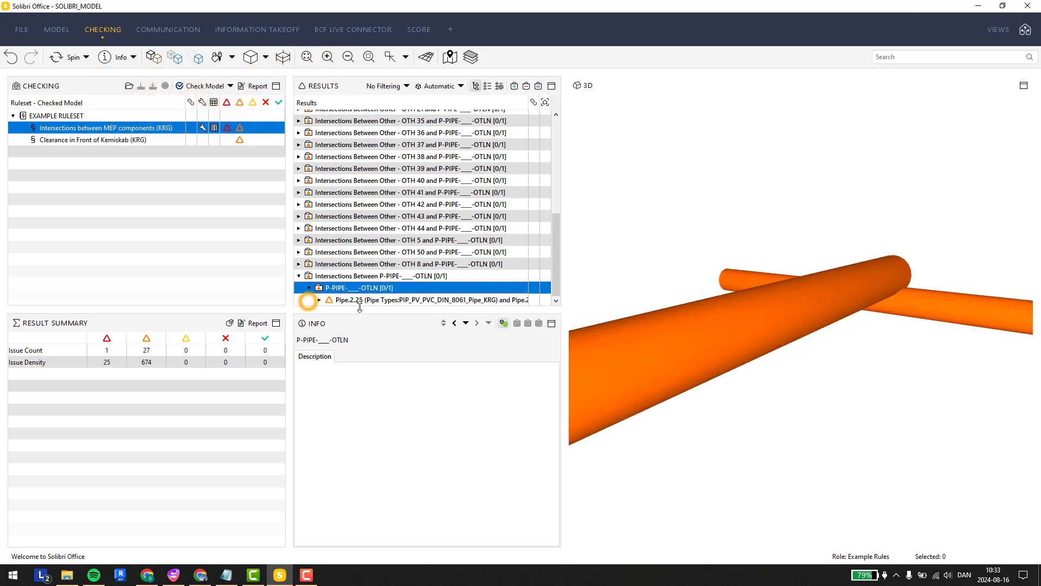
pyautogui.click(319, 299)
pyautogui.click(370, 288)
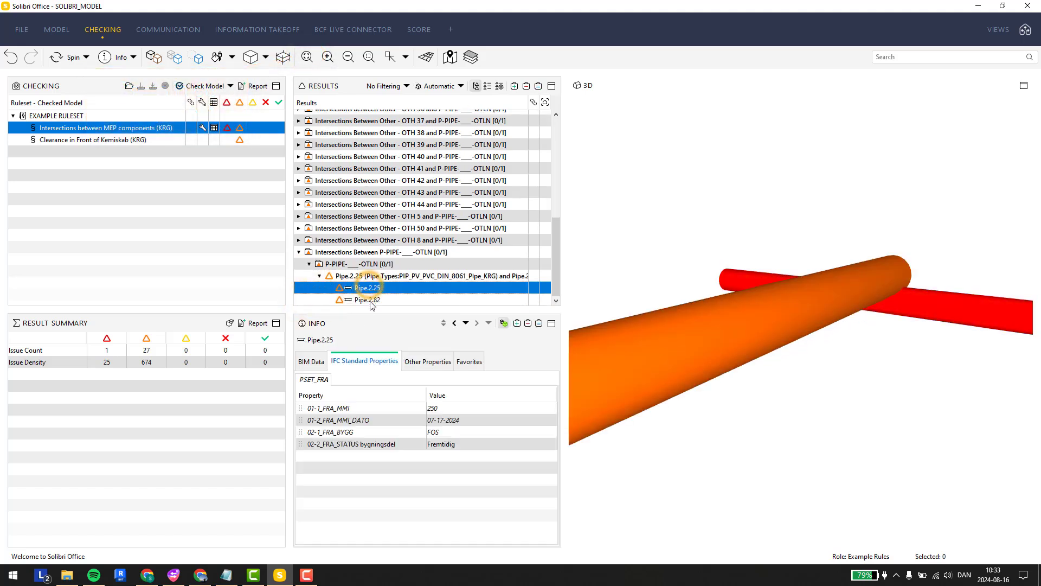
pyautogui.click(367, 299)
pyautogui.scroll(-3, 875, 370)
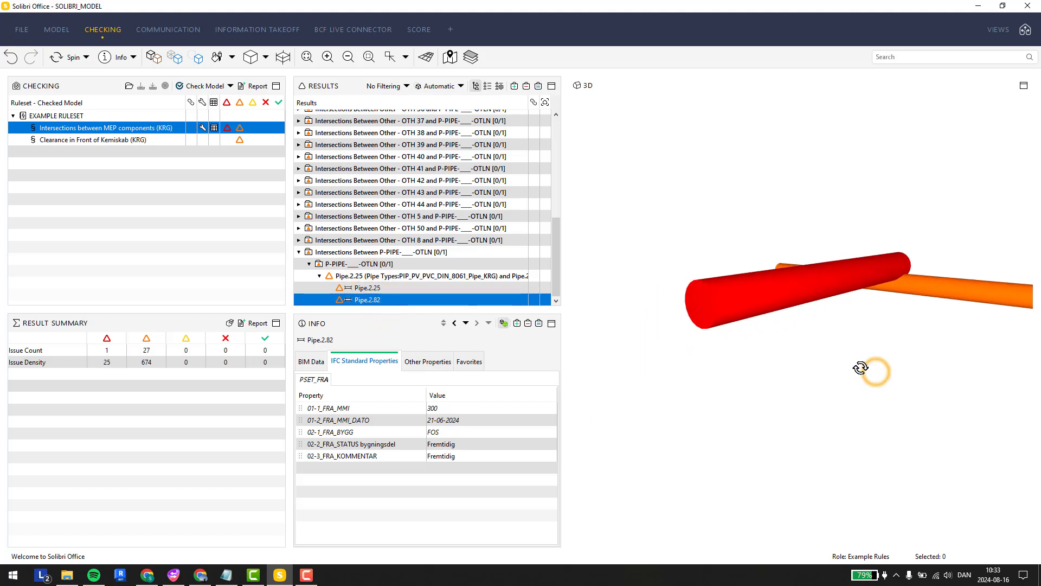
pyautogui.moveTo(880, 353); pyautogui.dragTo(859, 350, button='middle')
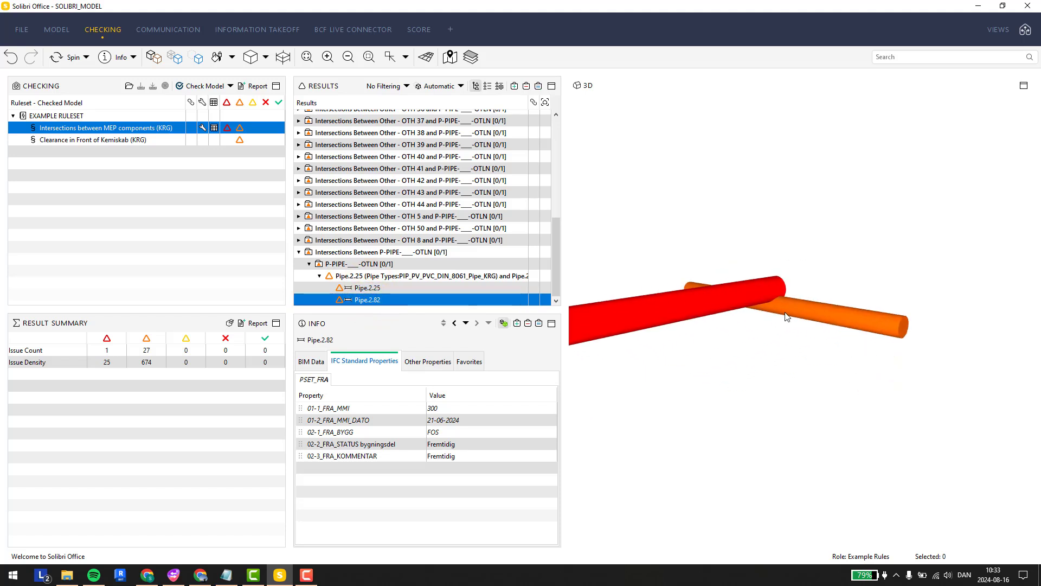
pyautogui.scroll(1, 776, 302)
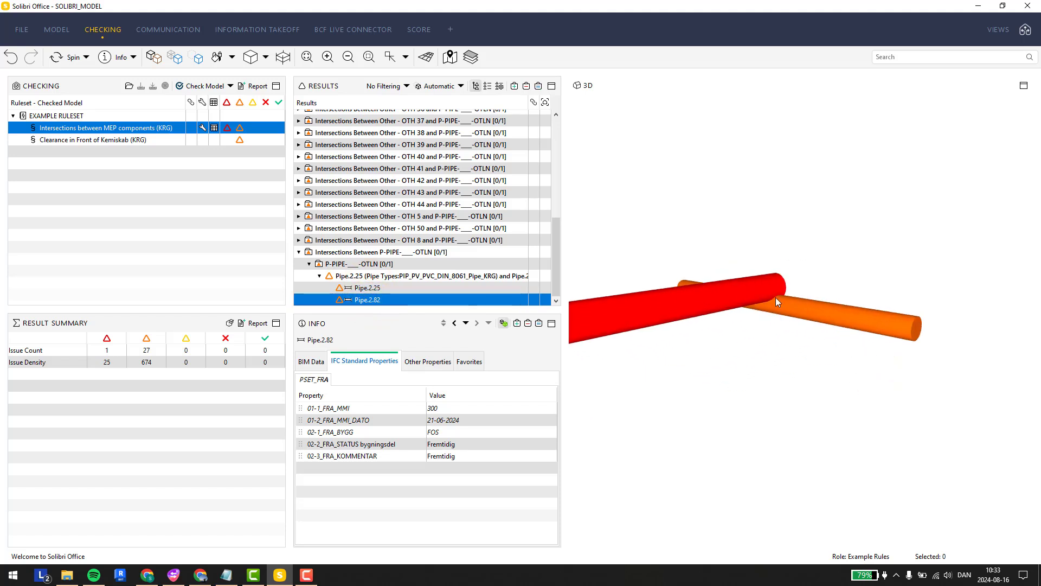
pyautogui.click(453, 277)
pyautogui.click(451, 267)
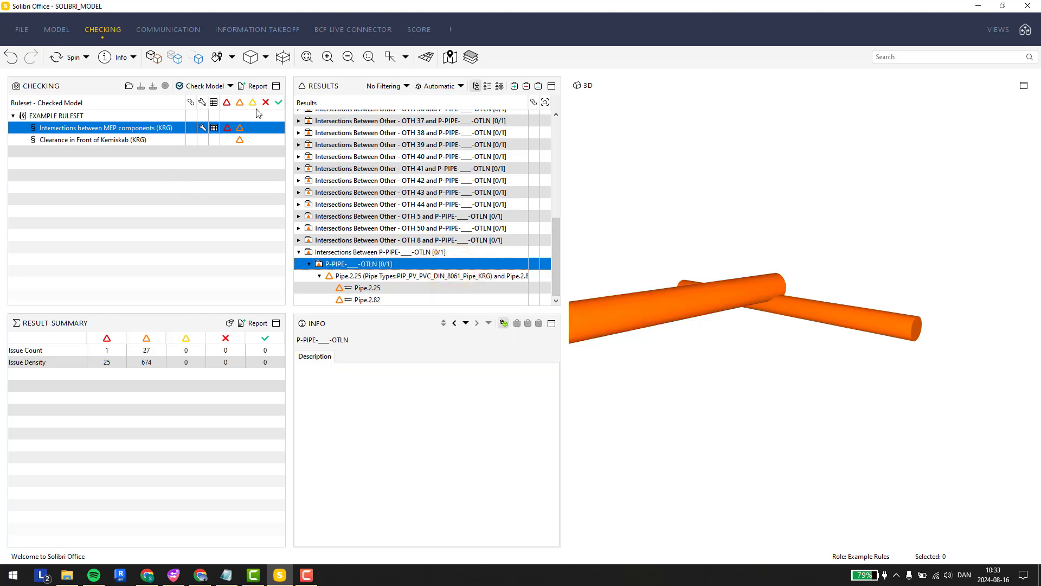
pyautogui.moveTo(558, 237); pyautogui.dragTo(542, 287)
# Step: Show the Object.2.2, Object.2.3 too close issue of the Clearance in Front of Kemiskab (KRG) rule zoomed in 3D
pyautogui.click(131, 139)
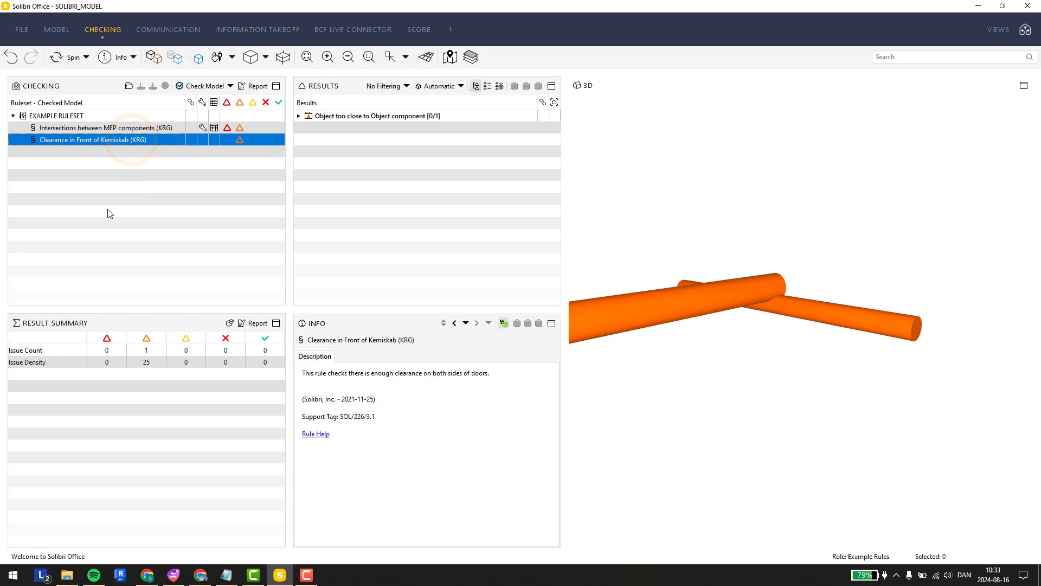
pyautogui.click(298, 116)
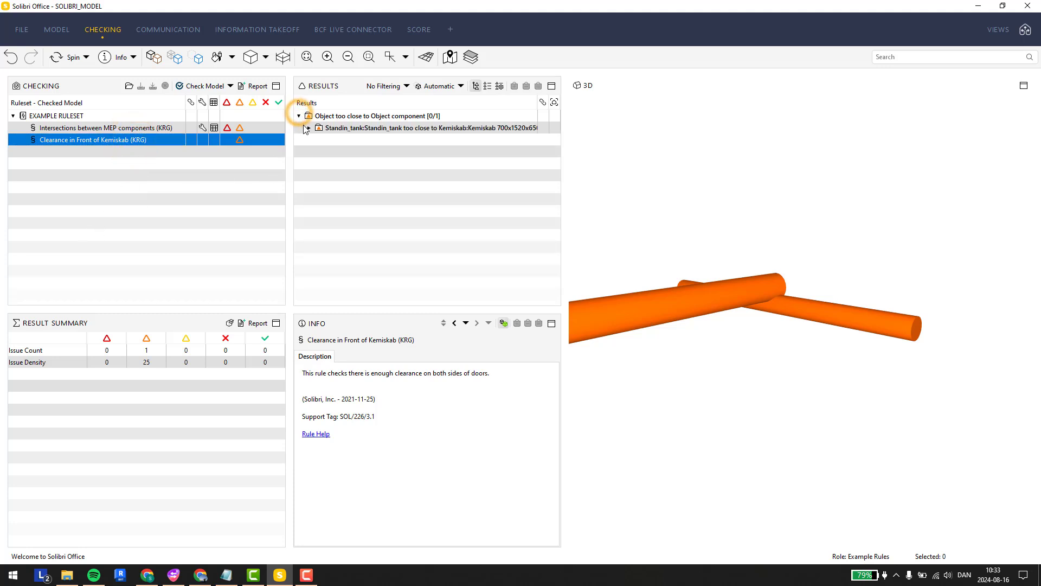
pyautogui.click(309, 128)
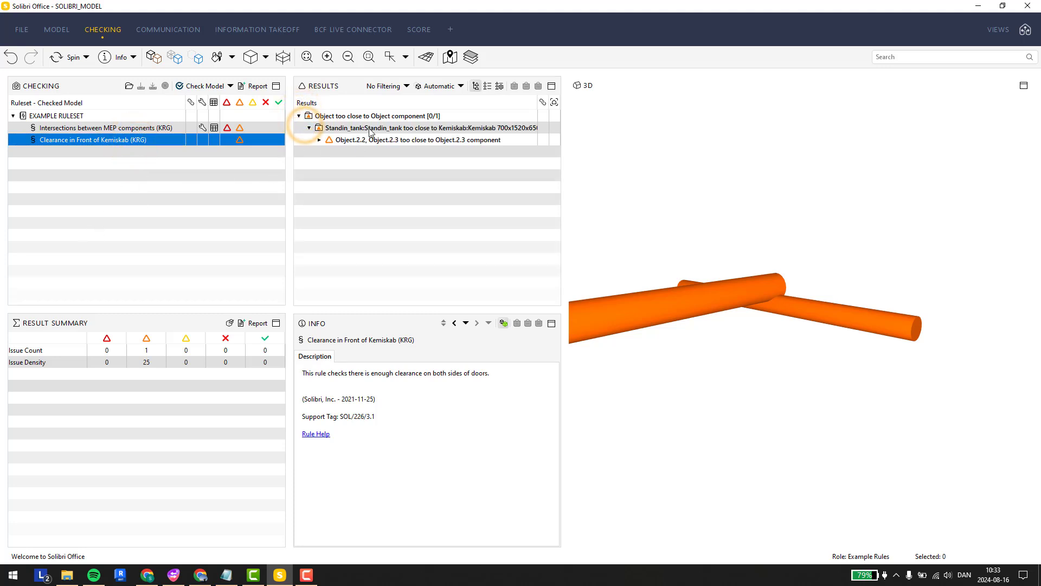
pyautogui.click(319, 141)
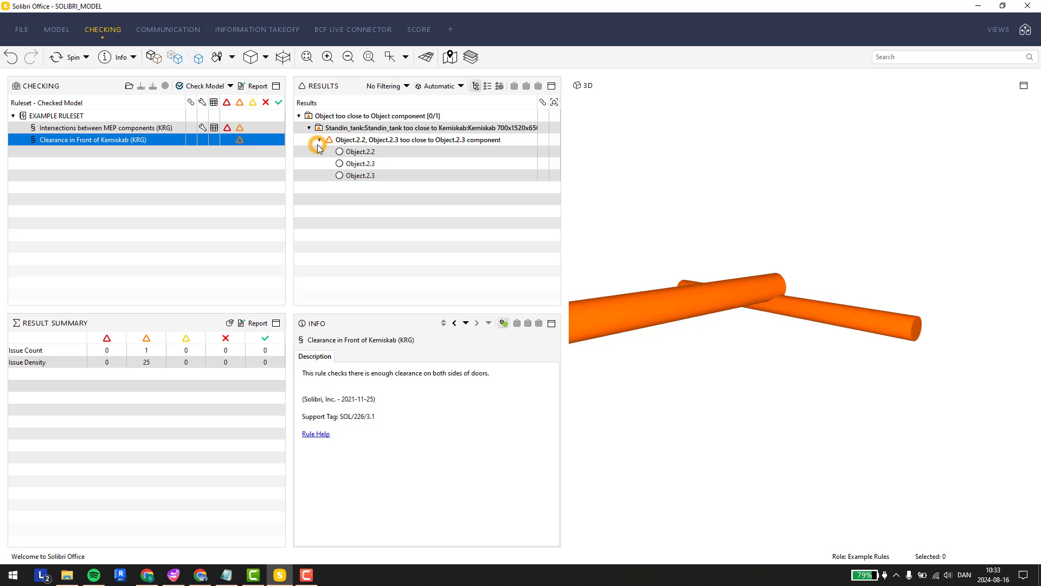
pyautogui.click(347, 141)
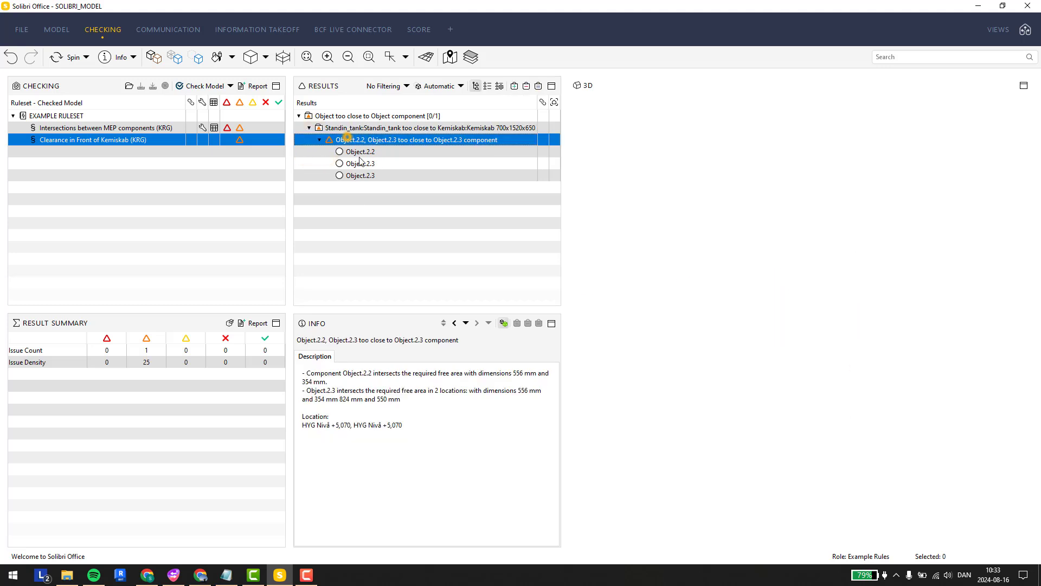
pyautogui.click(304, 57)
# Step: Examine the clearance zones around the Kemiskab cabinet and its neighbouring tanks from several sides, and bring up the cabinet's properties
pyautogui.moveTo(789, 520); pyautogui.dragTo(946, 385)
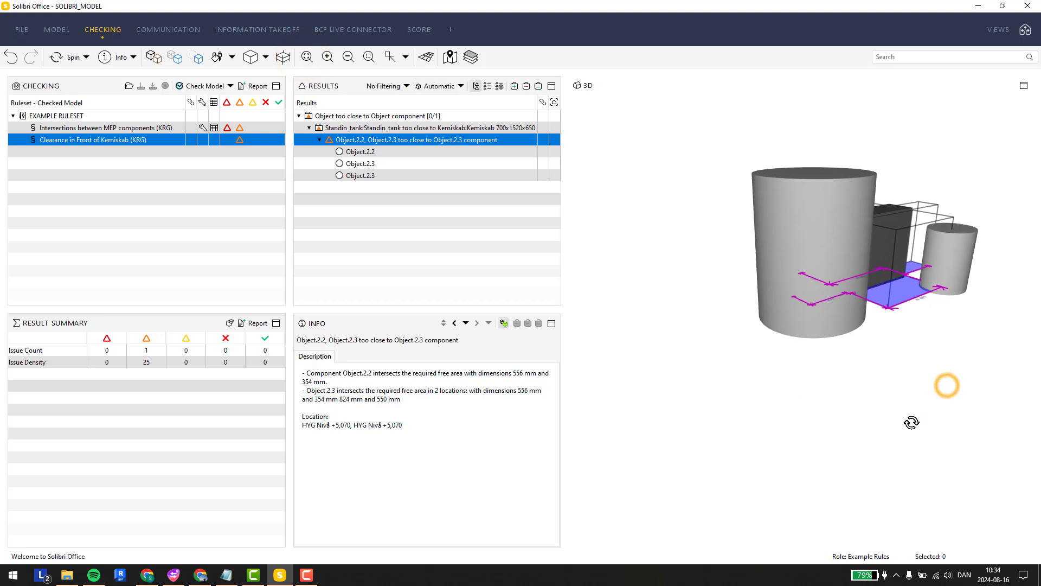
pyautogui.moveTo(939, 151); pyautogui.dragTo(786, 331)
pyautogui.moveTo(844, 383); pyautogui.dragTo(714, 315)
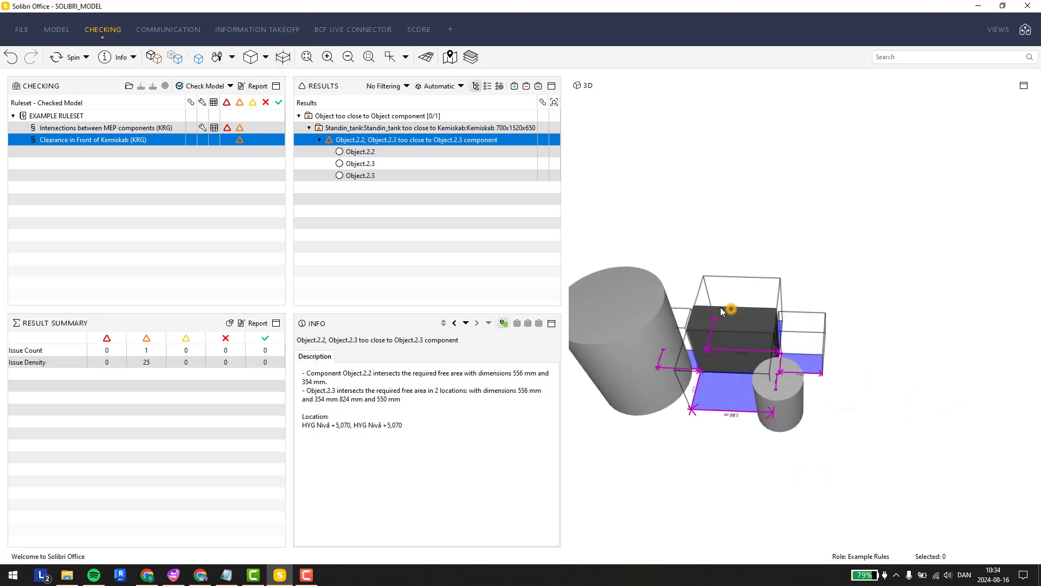
pyautogui.click(720, 307)
pyautogui.moveTo(704, 240); pyautogui.dragTo(732, 440)
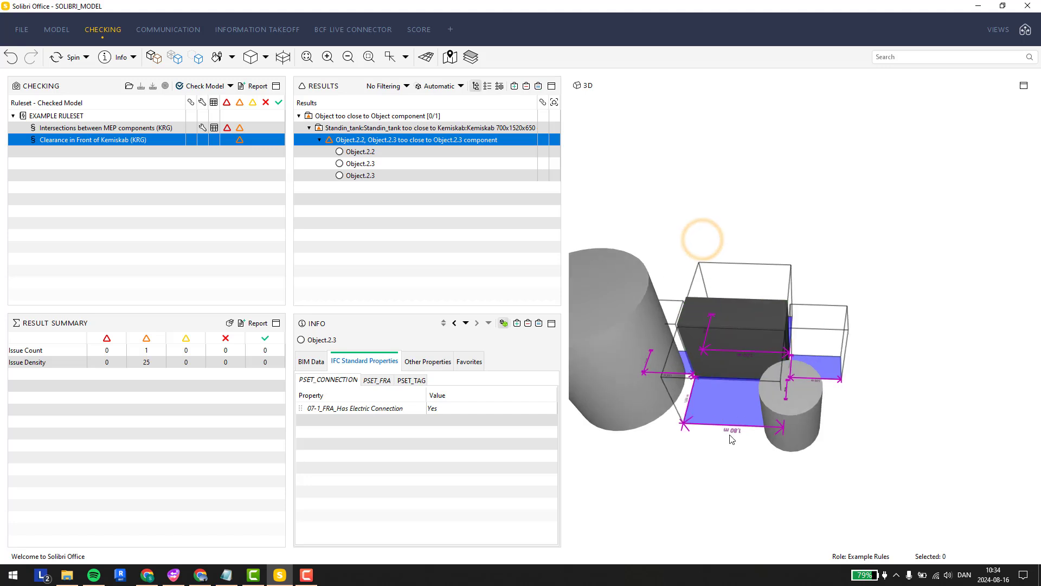
pyautogui.moveTo(732, 439); pyautogui.dragTo(835, 426, button='middle')
pyautogui.moveTo(762, 478); pyautogui.dragTo(704, 514)
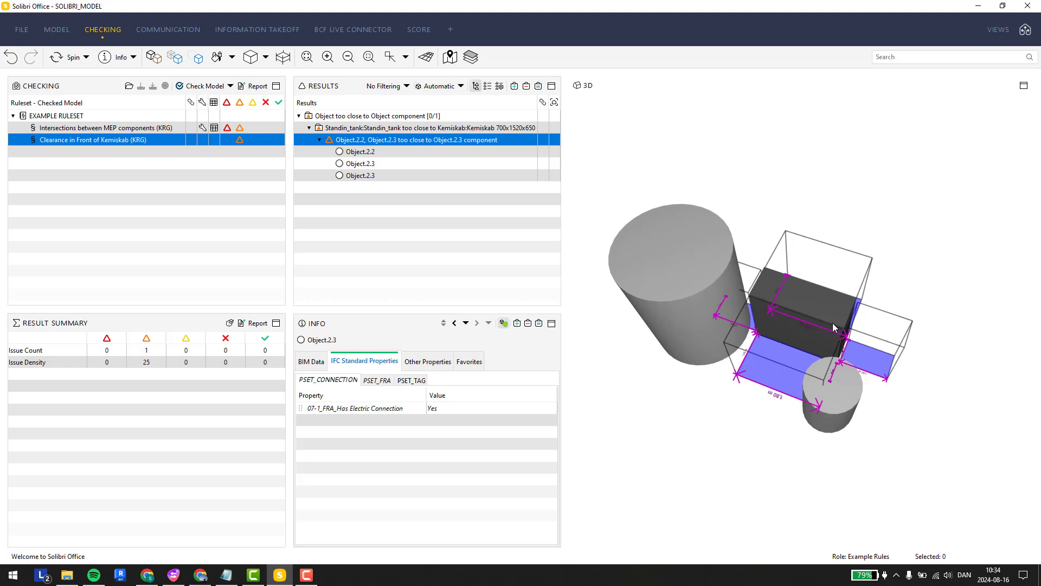
pyautogui.scroll(2, 809, 387)
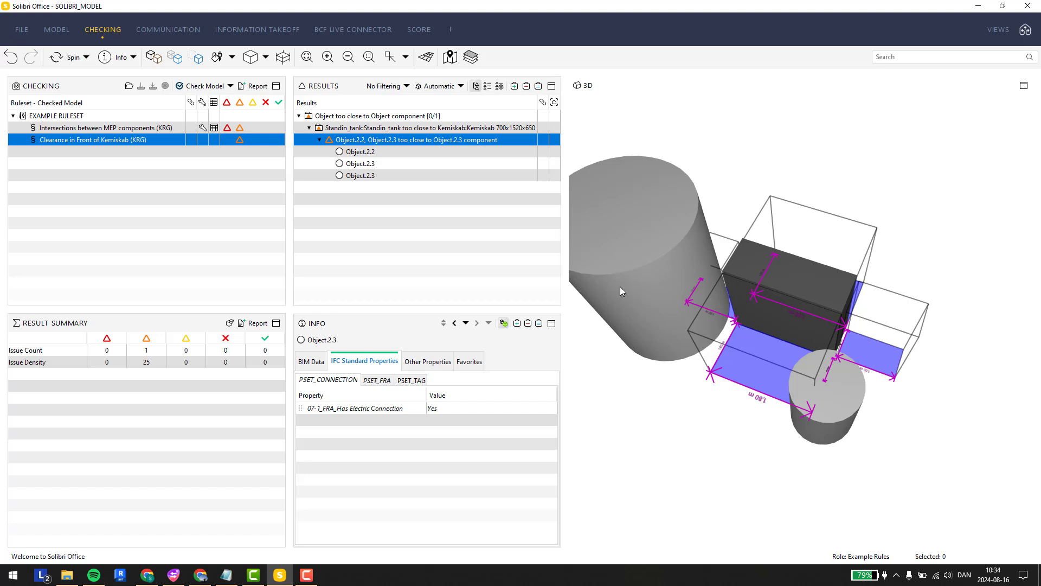
pyautogui.moveTo(790, 417); pyautogui.dragTo(486, 399)
pyautogui.scroll(-2, 629, 434)
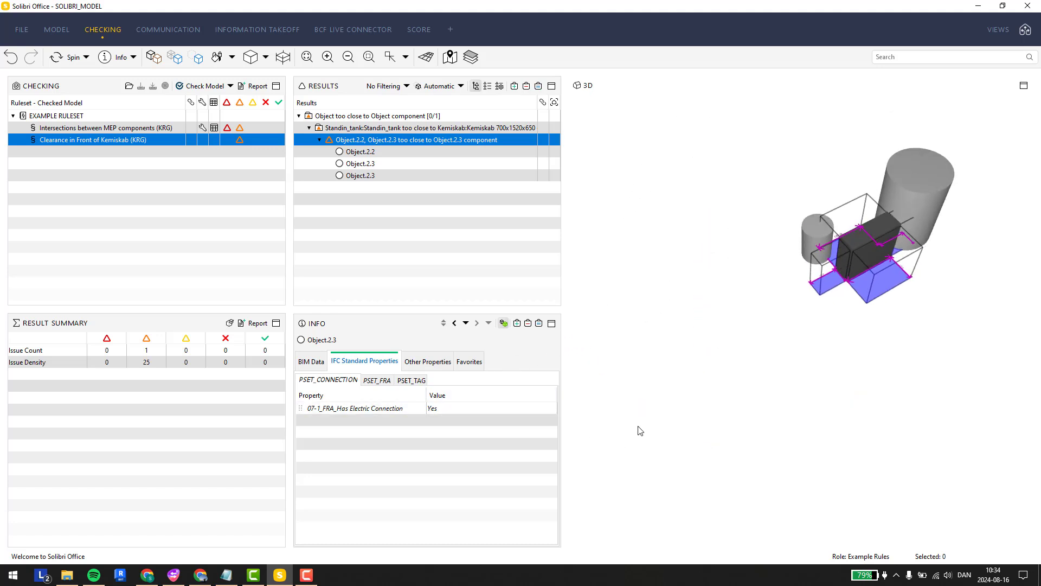
pyautogui.scroll(-1, 694, 394)
pyautogui.moveTo(853, 308); pyautogui.dragTo(817, 394, button='right')
pyautogui.scroll(5, 830, 332)
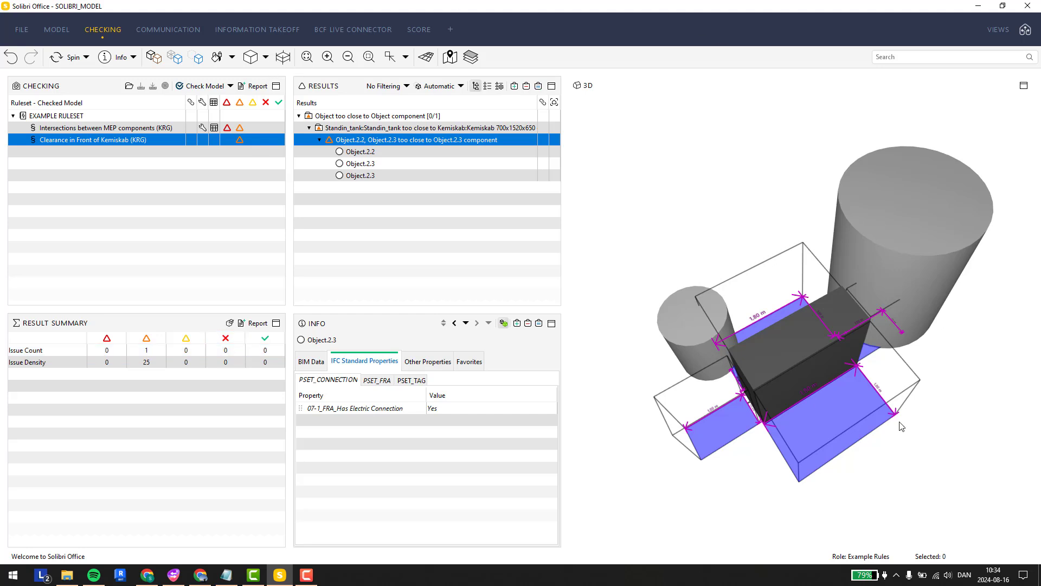
pyautogui.scroll(2, 894, 445)
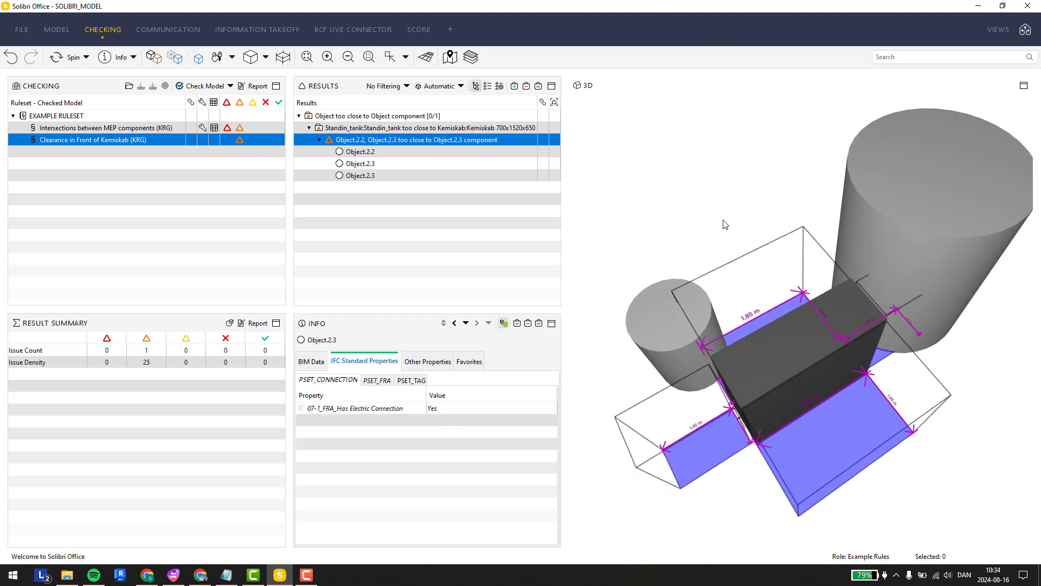
# Step: Add a slide to the Object.2.2, Object.2.3 too close issue and title it CLEARANCE ISSUE
pyautogui.scroll(-1, 726, 224)
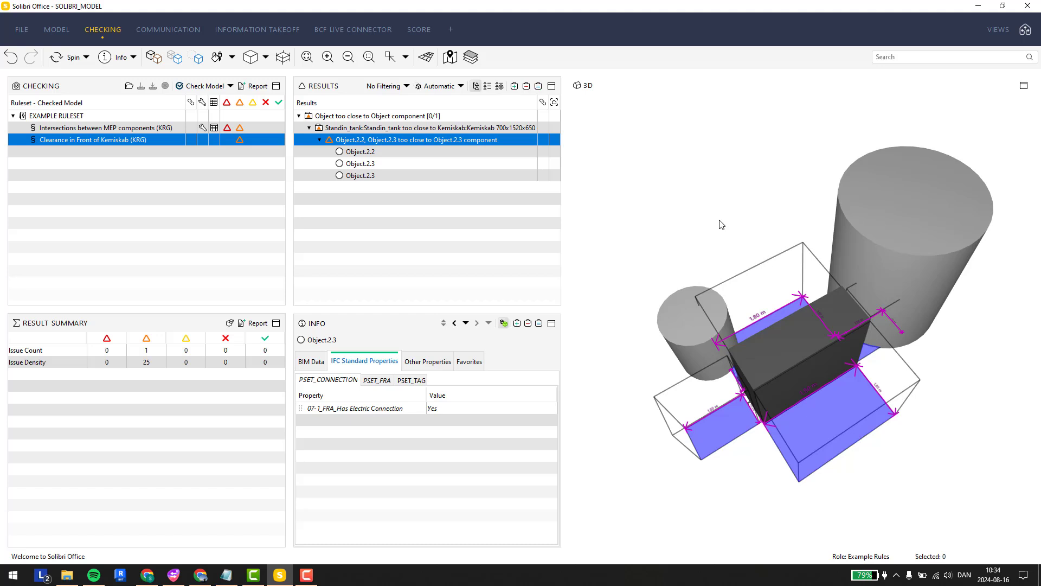
pyautogui.rightClick(475, 141)
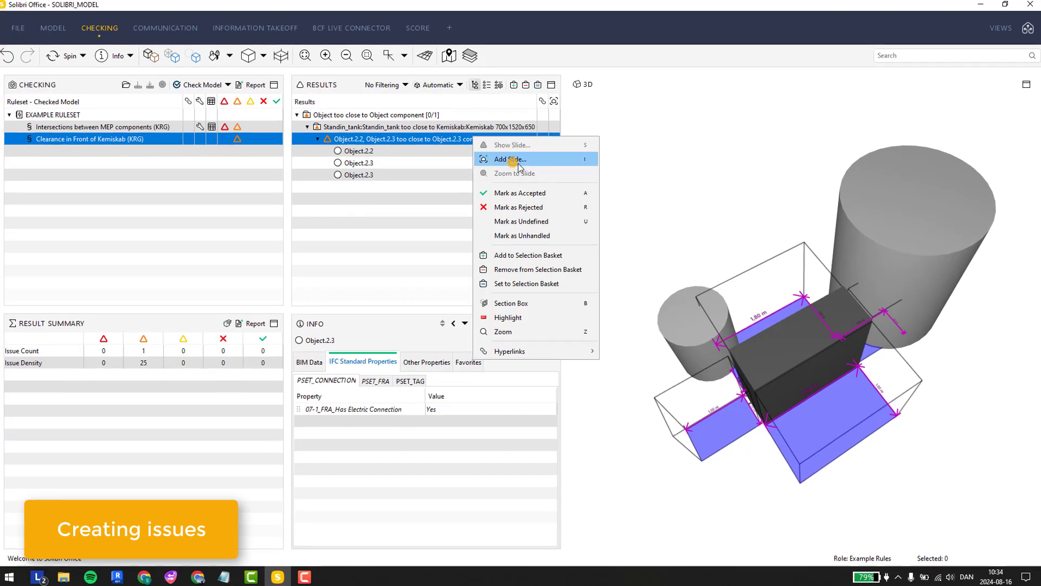
pyautogui.click(516, 161)
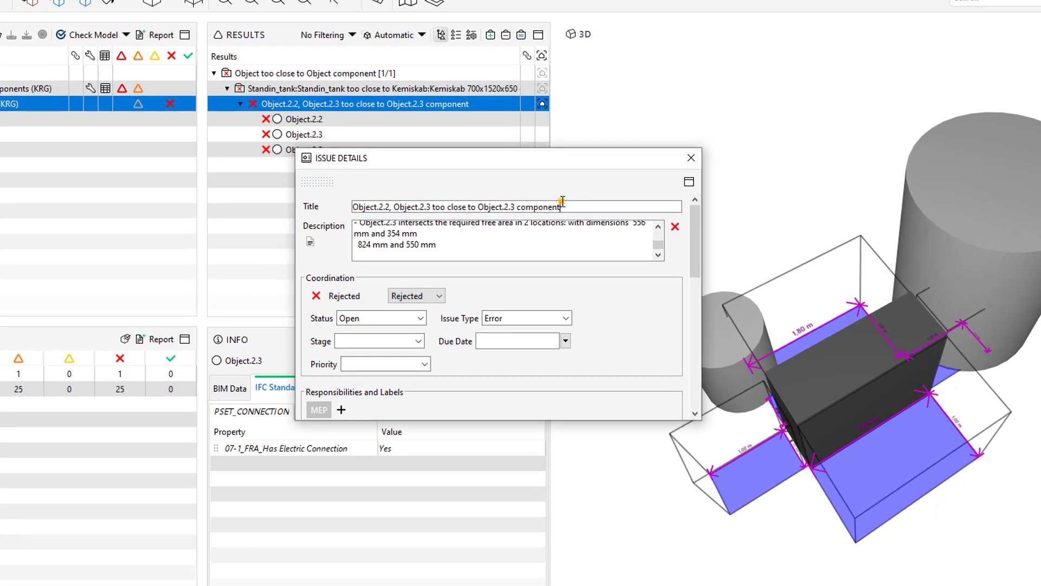
pyautogui.click(562, 202)
pyautogui.tripleClick(592, 207)
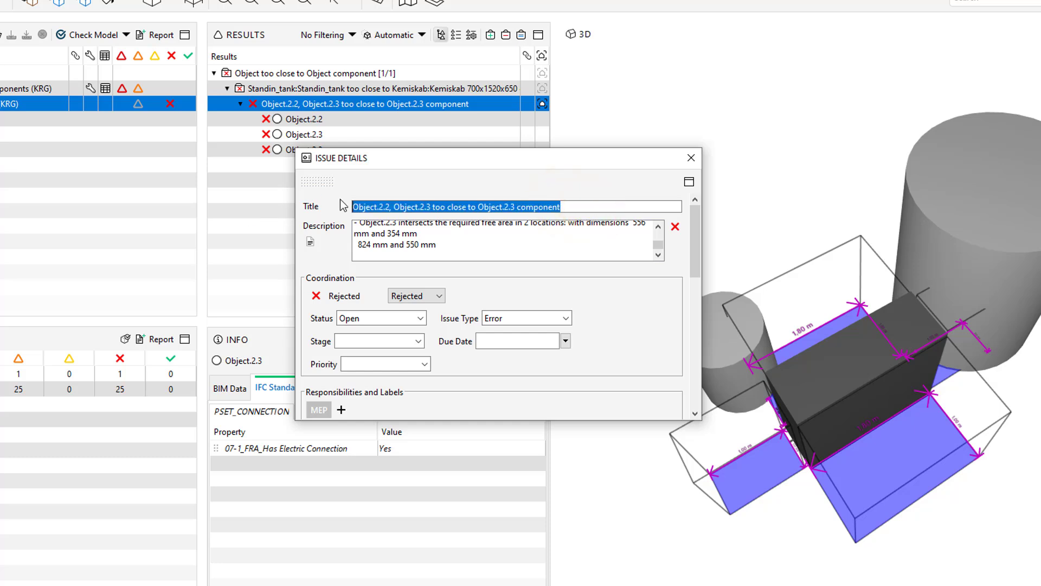
pyautogui.write('CLEARANCE ISSUE')
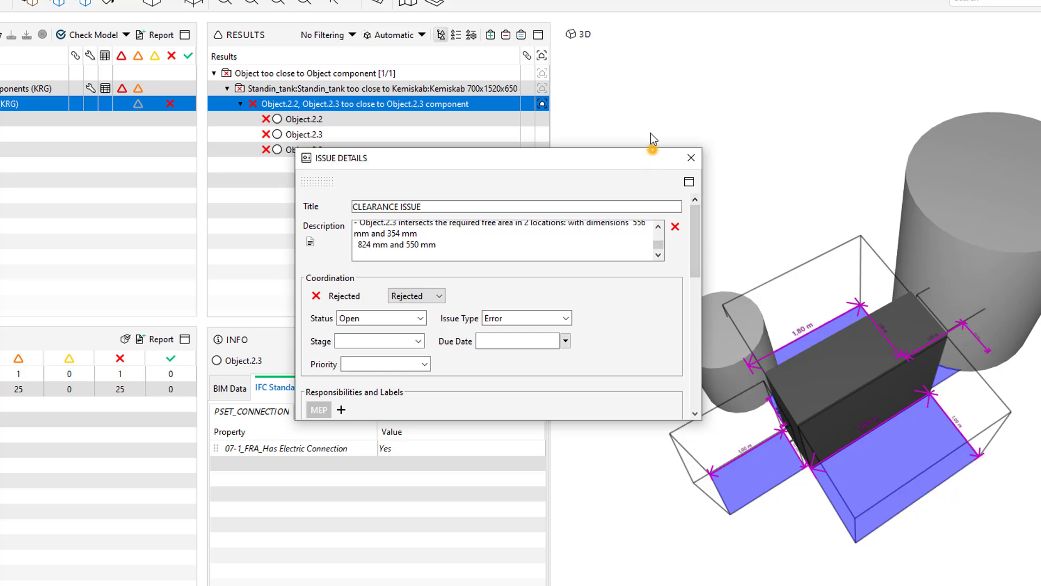
# Step: Enlarge the issue details window to show all its sections, and read the full issue description
pyautogui.moveTo(653, 139); pyautogui.dragTo(653, 15)
pyautogui.moveTo(632, 420); pyautogui.dragTo(599, 574)
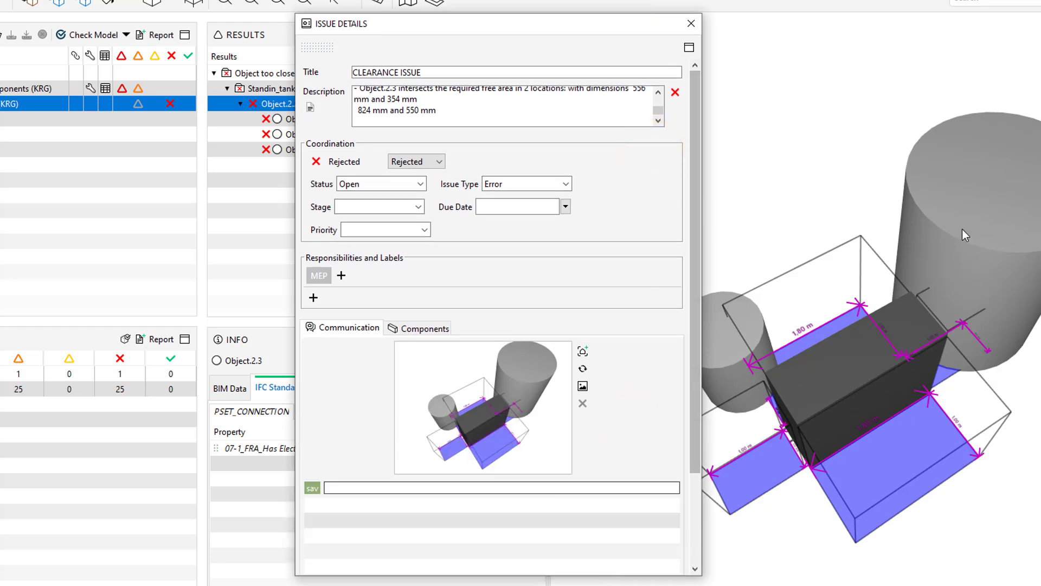
pyautogui.click(694, 279)
pyautogui.click(535, 107)
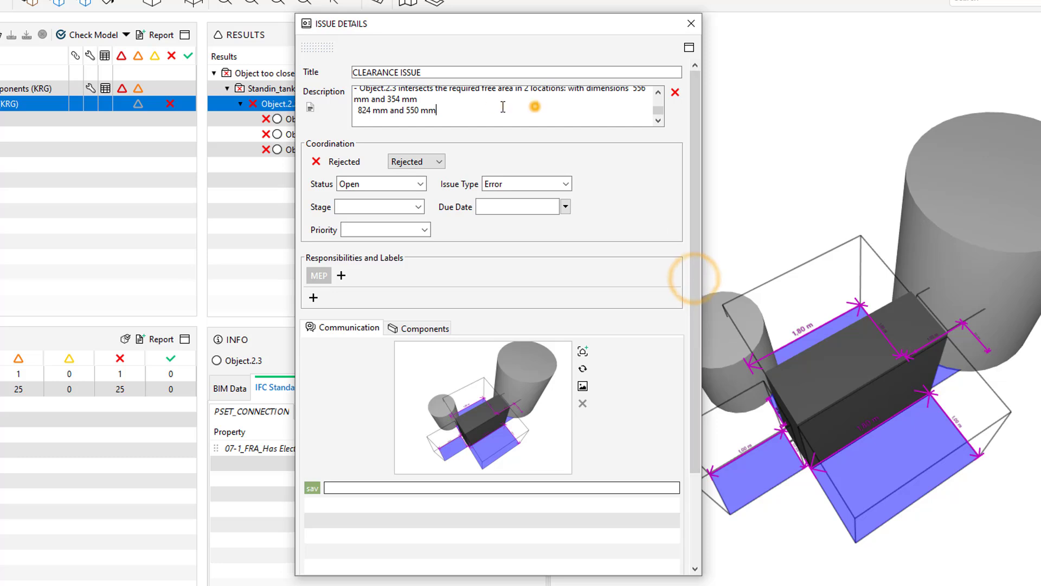
pyautogui.moveTo(503, 107); pyautogui.dragTo(379, 81)
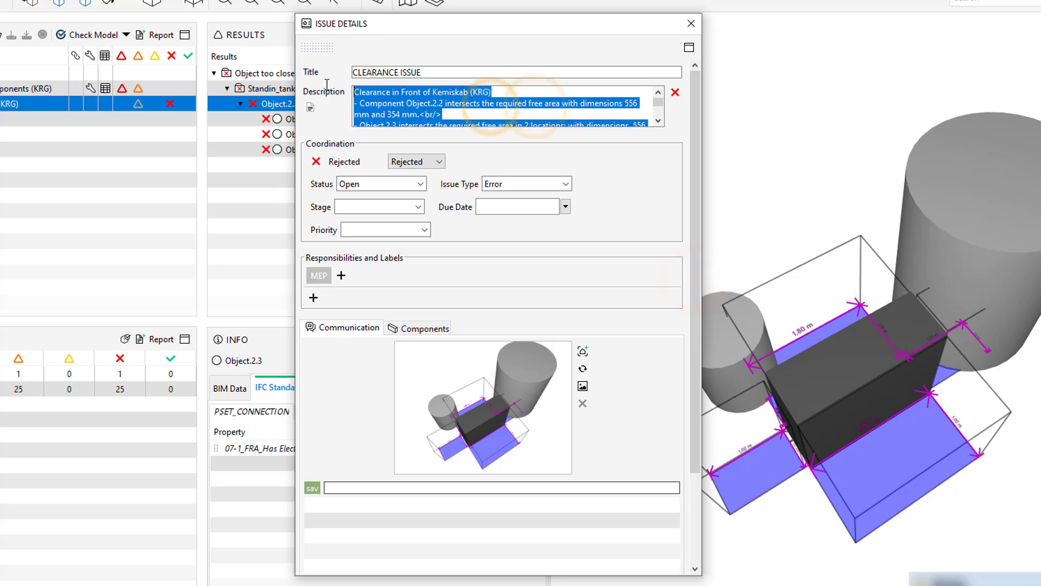
# Step: Examine the choices offered for the clearance issue's status, decision, issue type, due date and stage
pyautogui.click(421, 184)
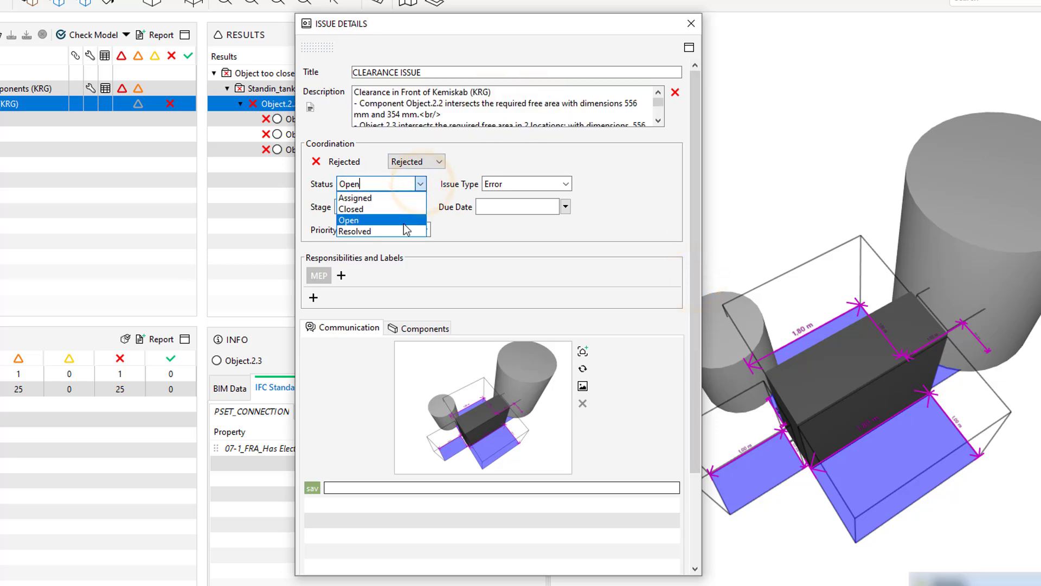
pyautogui.click(439, 161)
pyautogui.click(439, 161)
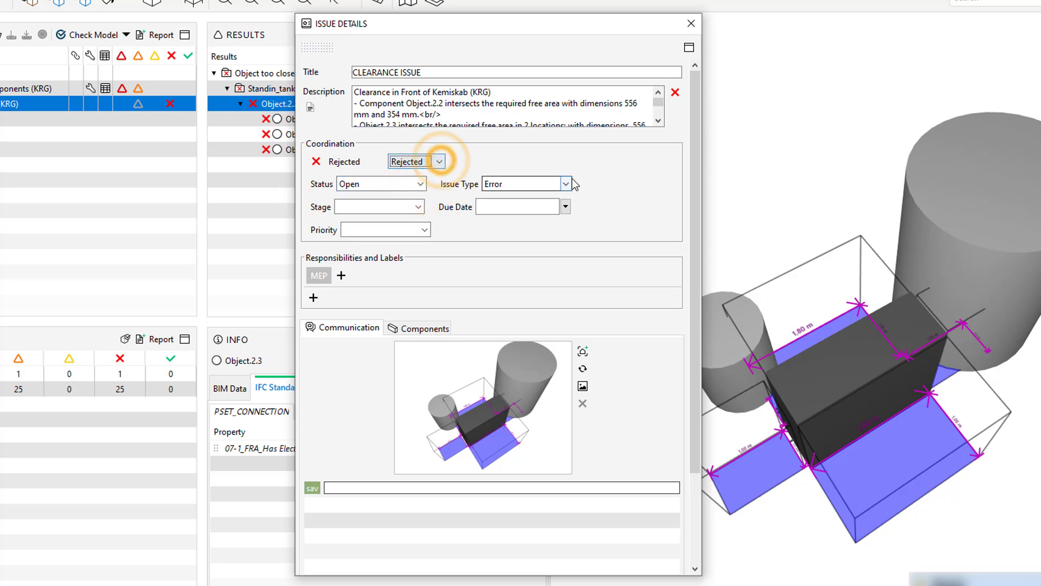
pyautogui.click(565, 184)
pyautogui.click(566, 184)
pyautogui.click(565, 207)
pyautogui.click(565, 207)
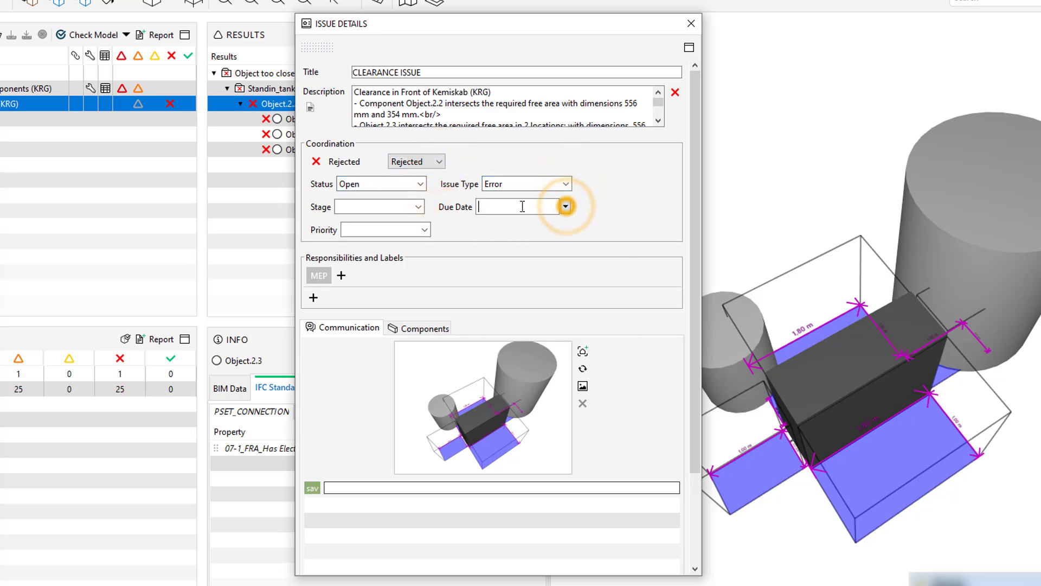
pyautogui.click(419, 207)
# Step: Assign the author's initials as the clearance issue's responsibility and close its details
pyautogui.click(341, 276)
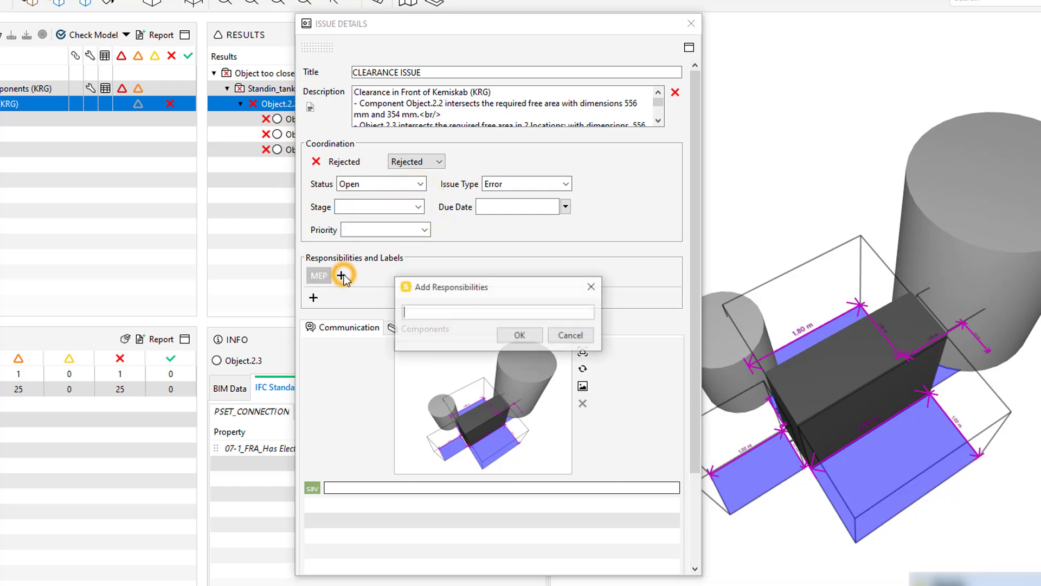
pyautogui.click(522, 339)
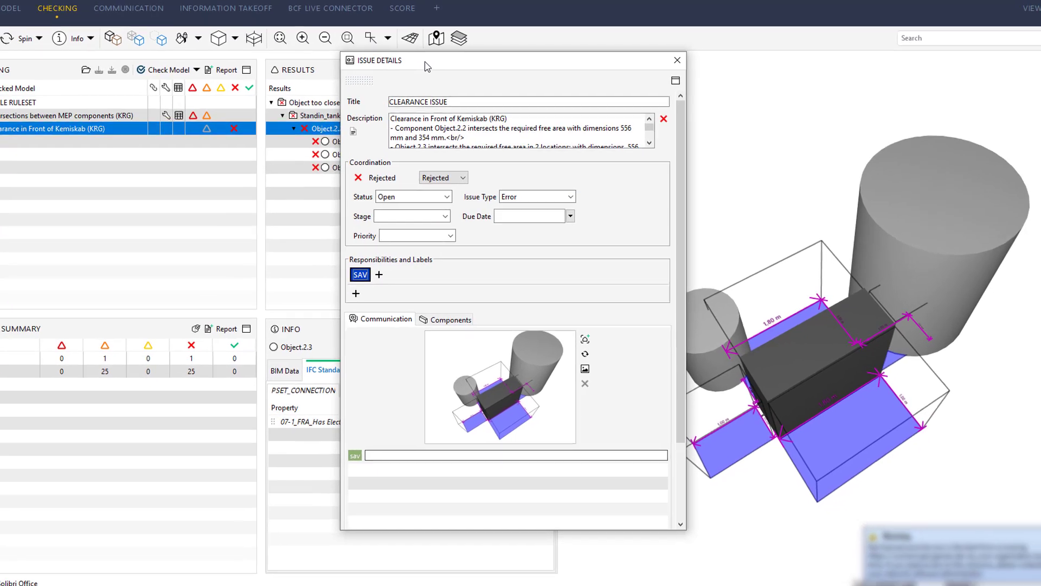
pyautogui.moveTo(396, 27); pyautogui.dragTo(233, 216)
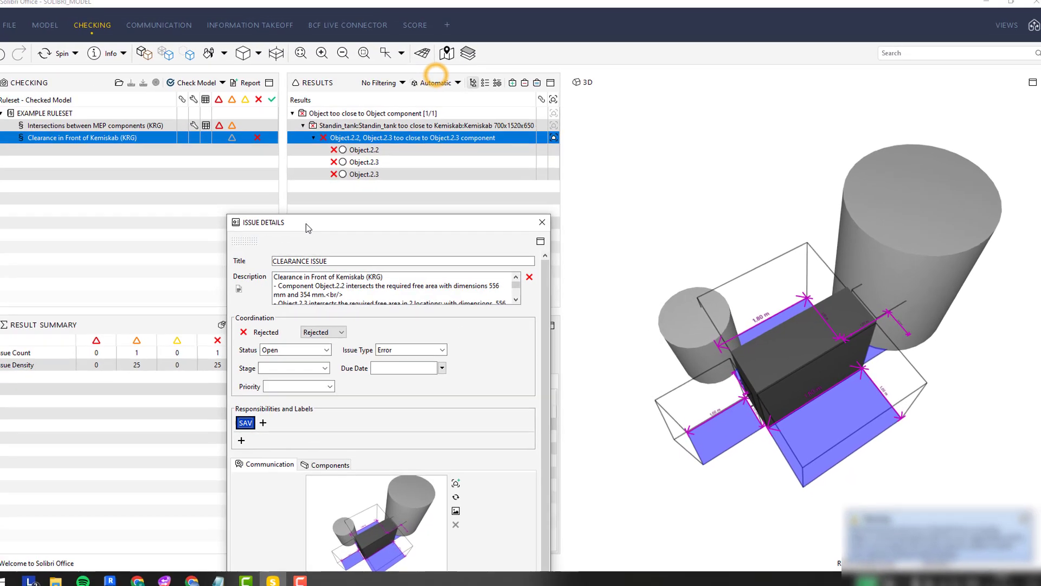
pyautogui.moveTo(307, 228); pyautogui.dragTo(286, 116)
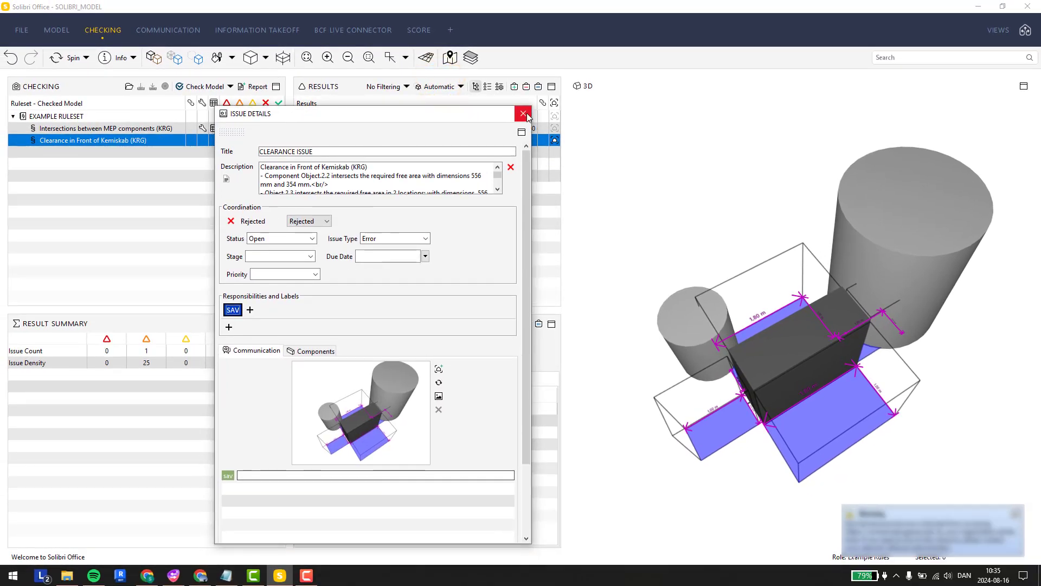
pyautogui.click(521, 115)
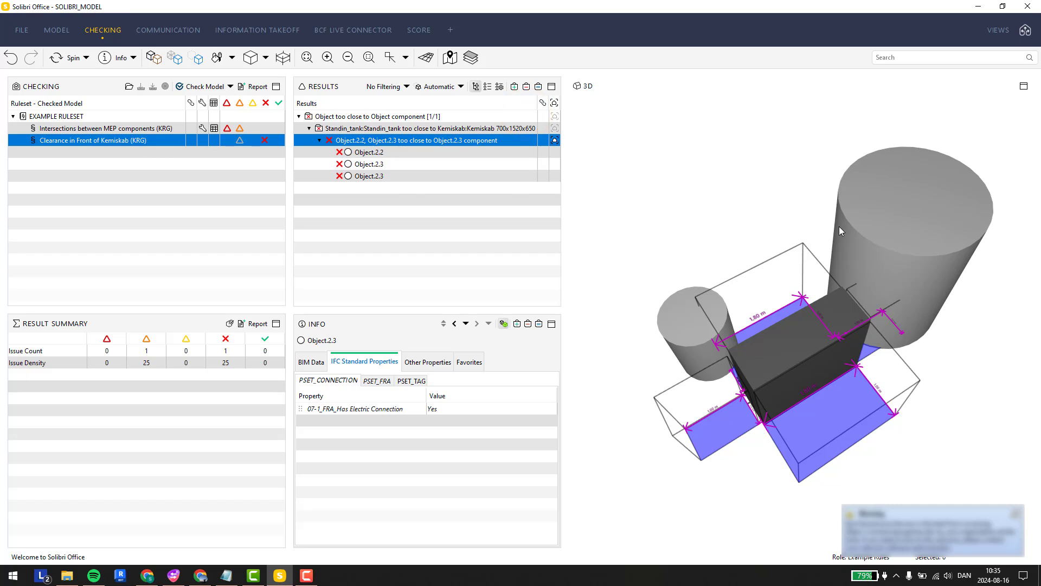
# Step: Show the Intersections Between P-PIPE-____-OTLN result of the Intersections between MEP components (KRG) rule in 3D with its sub-results expanded
pyautogui.click(131, 127)
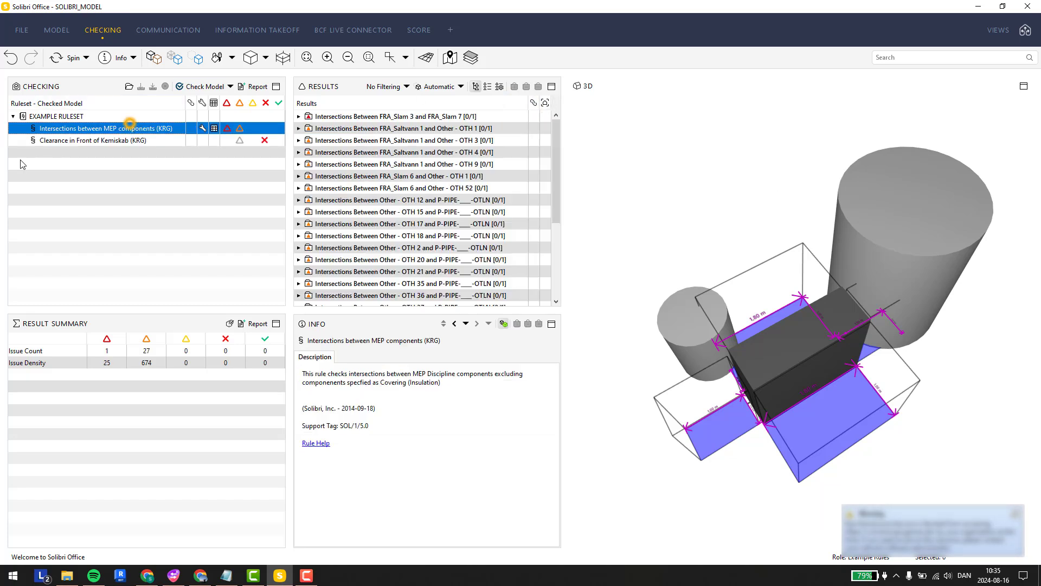
pyautogui.scroll(-4, 369, 228)
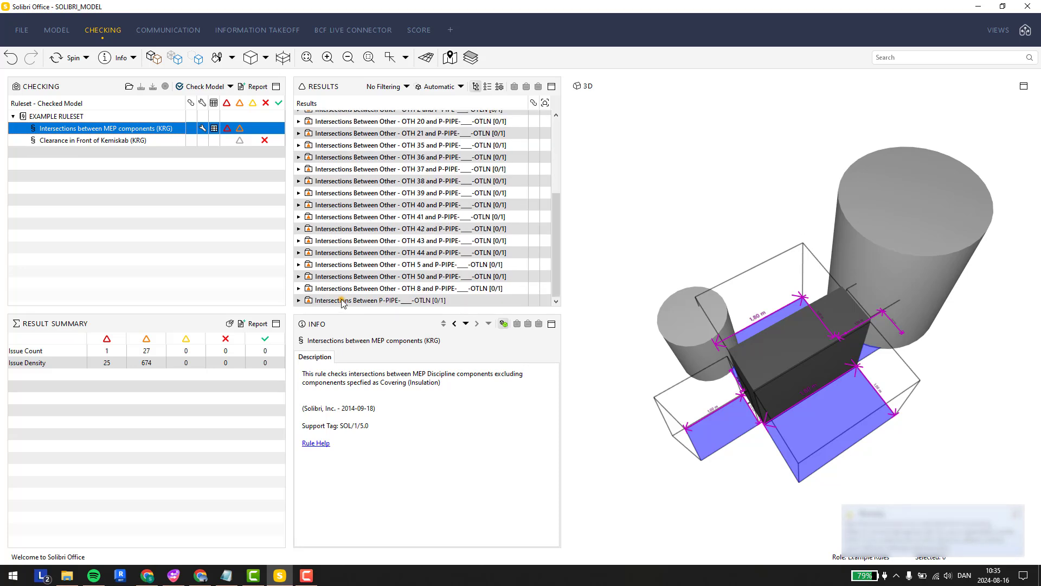
pyautogui.click(342, 302)
pyautogui.click(298, 300)
pyautogui.click(328, 300)
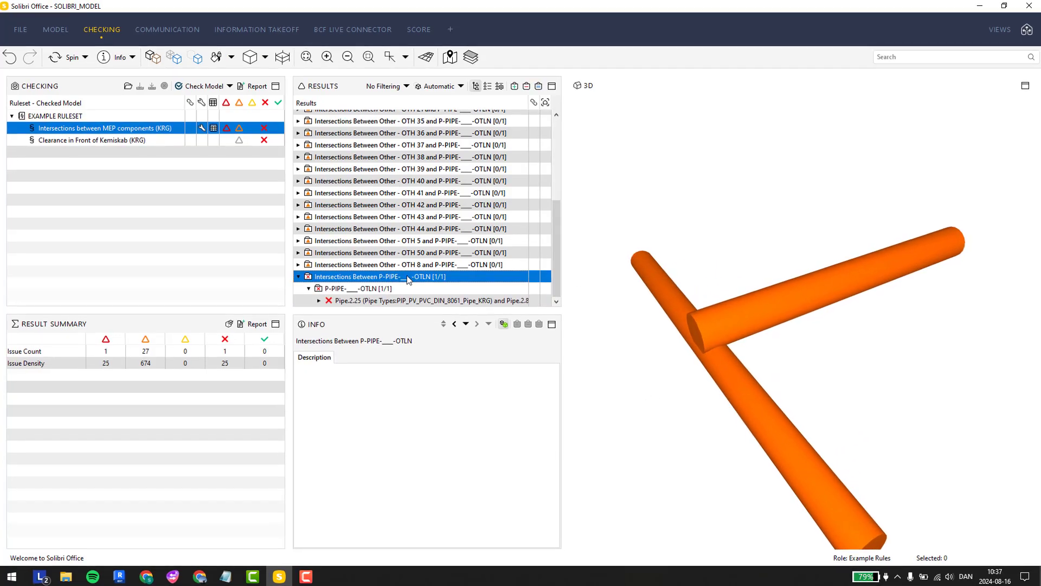
# Step: Add a slide to the P-PIPE-____-OTLN intersections, titled PIPES CLASH ISSUE, with the author's initials as responsibility, and close its details
pyautogui.rightClick(407, 280)
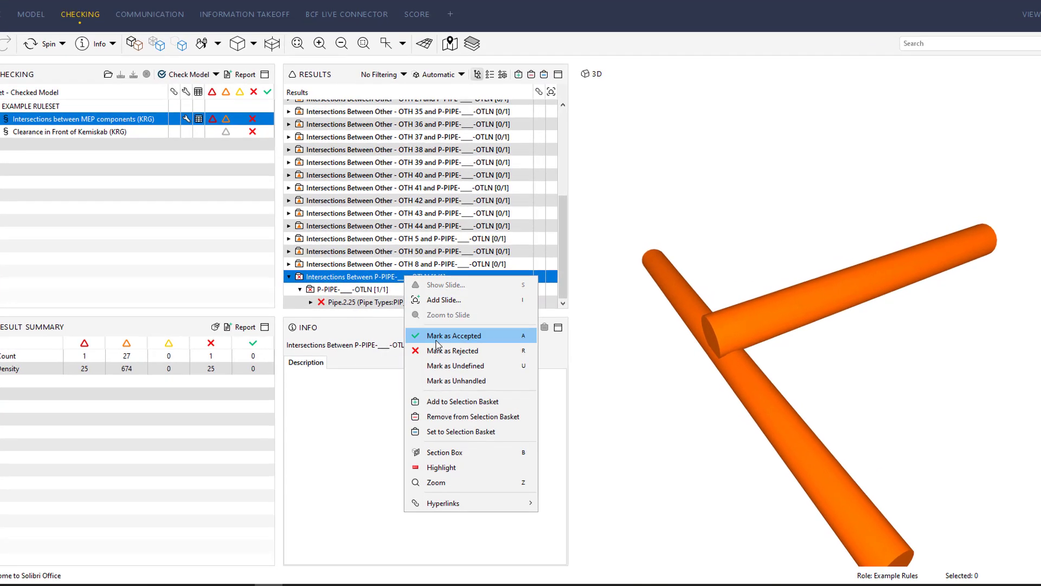
pyautogui.click(458, 301)
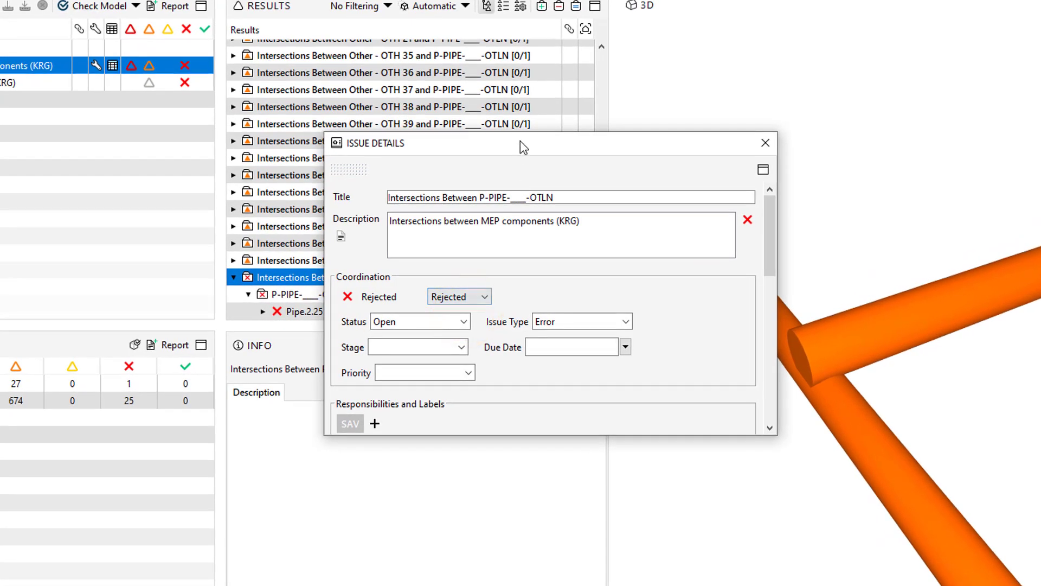
pyautogui.moveTo(525, 135); pyautogui.dragTo(386, 133)
pyautogui.write('S CLASH')
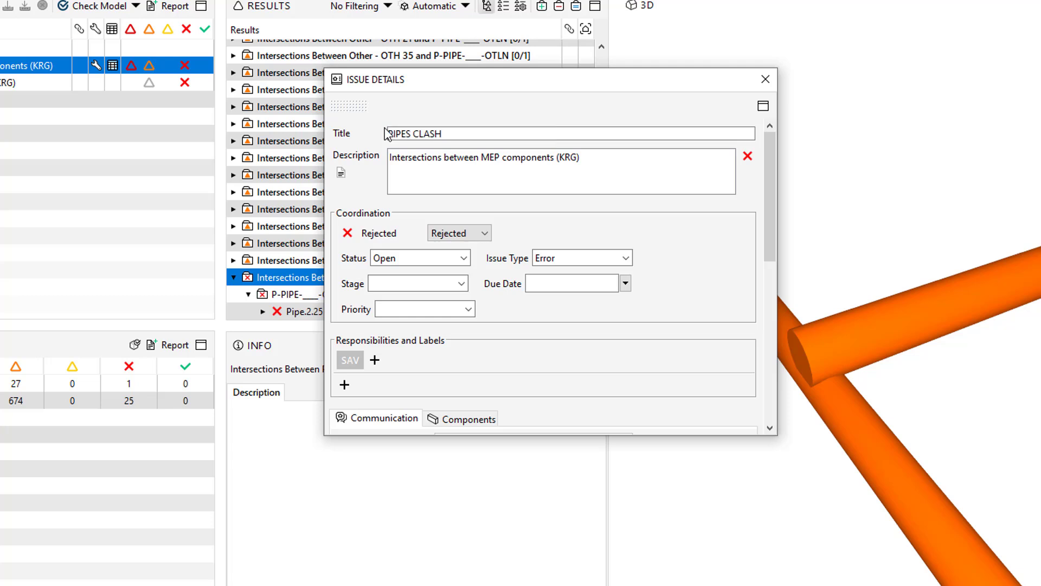
pyautogui.write('UE')
pyautogui.scroll(-1, 479, 362)
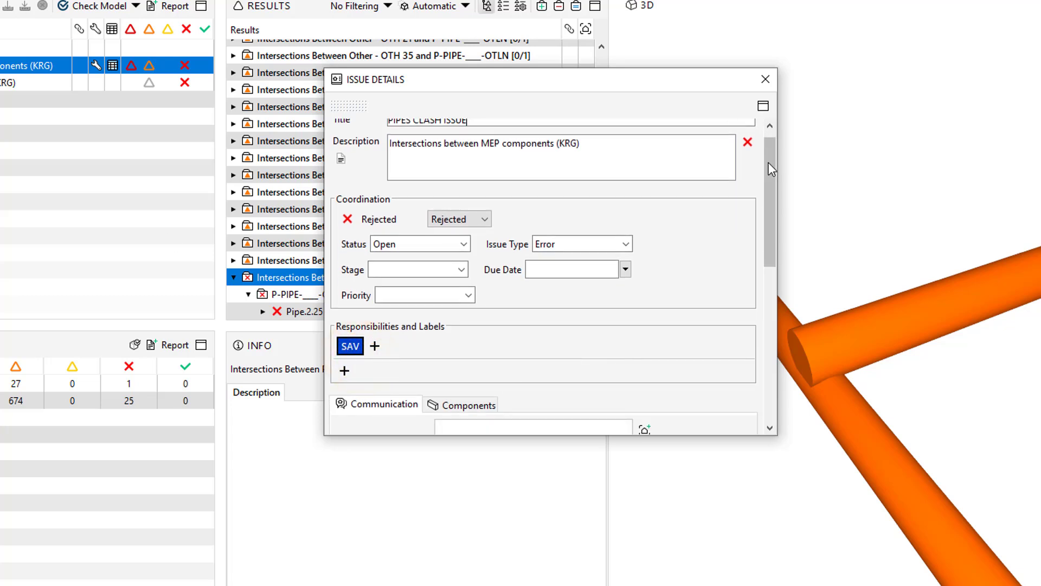
pyautogui.moveTo(769, 166); pyautogui.dragTo(769, 304)
pyautogui.click(766, 78)
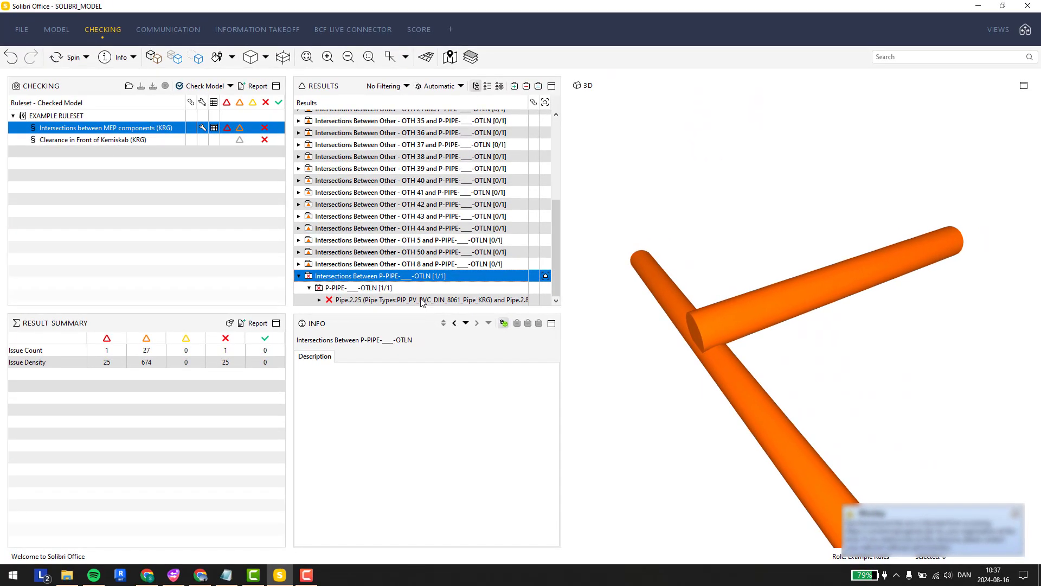
# Step: Create a presentation named "Presentation: Issues" from the checking results of EXAMPLE RULESET
pyautogui.click(157, 29)
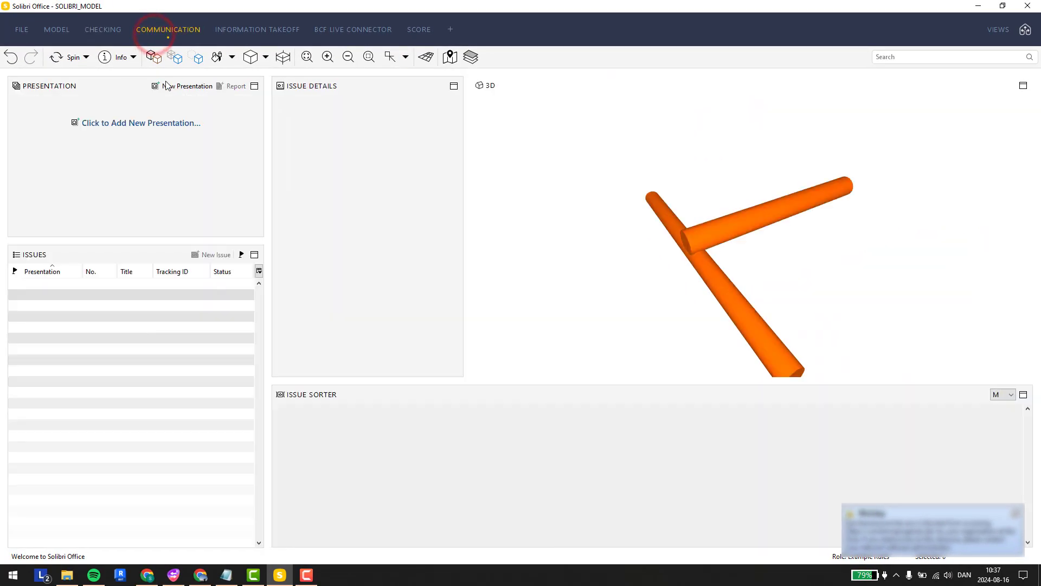
pyautogui.click(142, 123)
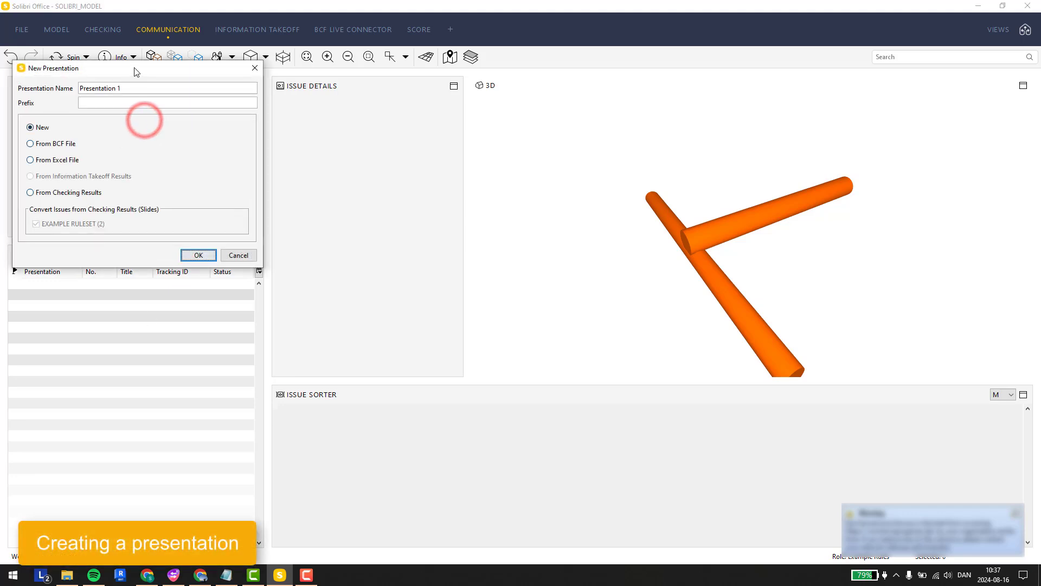
pyautogui.moveTo(133, 70); pyautogui.dragTo(520, 166)
pyautogui.click(522, 178)
pyautogui.press('BackSpace')
pyautogui.press('BackSpace')
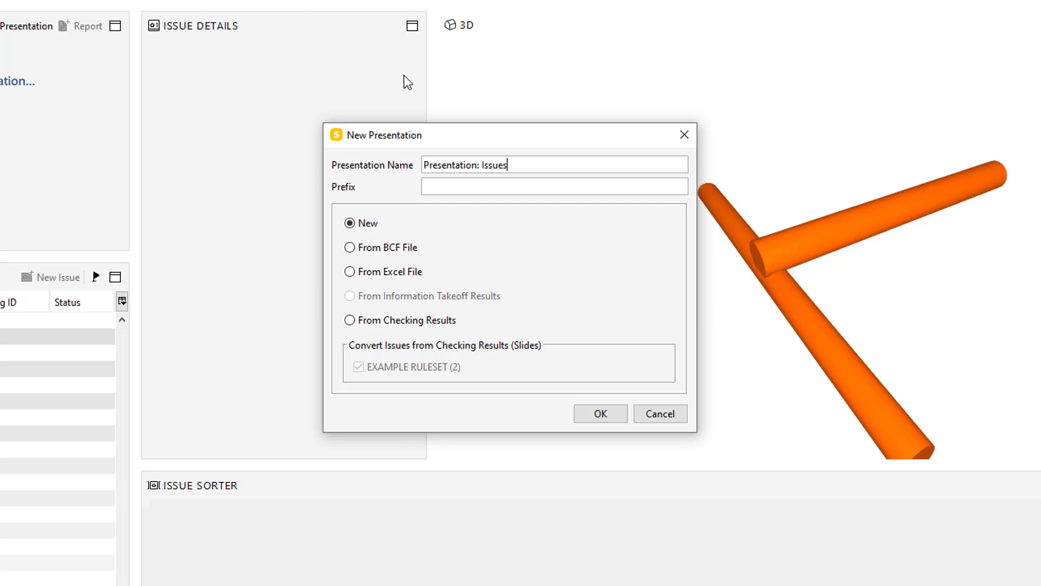
pyautogui.click(420, 322)
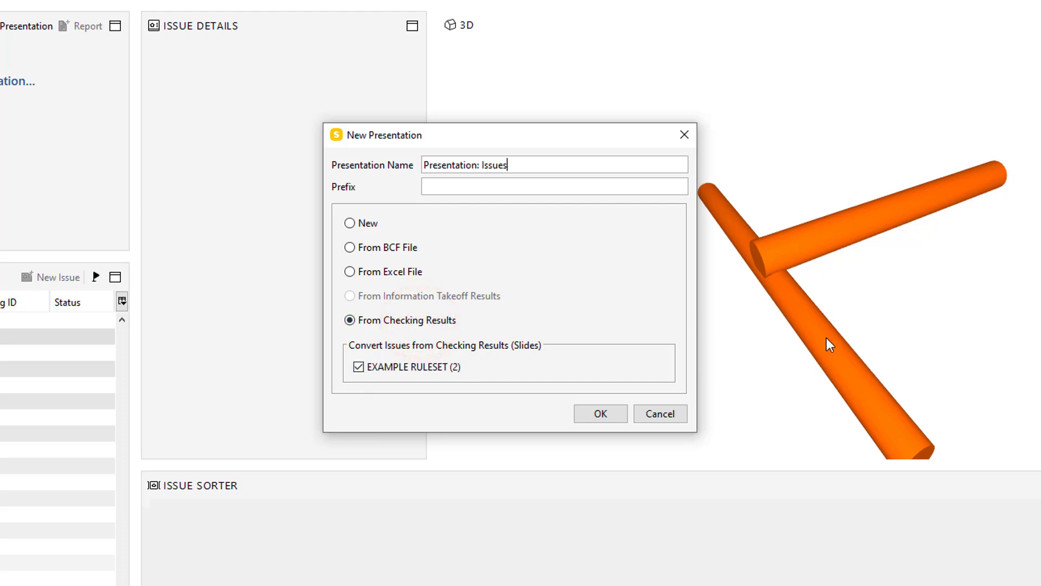
pyautogui.click(620, 413)
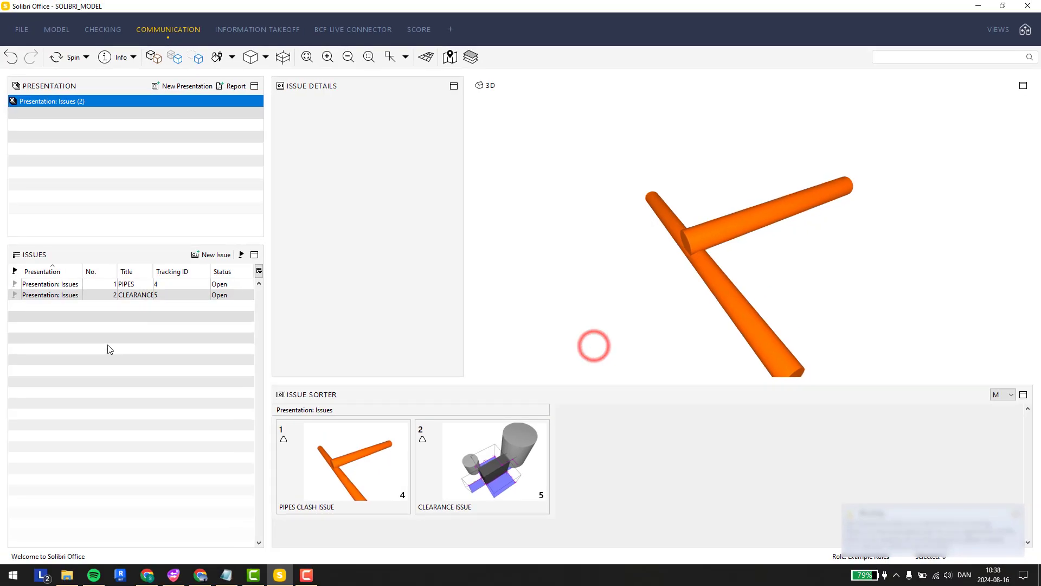
# Step: Review the PIPES CLASH ISSUE and CLEARANCE ISSUE slides with their 3D views and details, giving the upper views more room
pyautogui.click(382, 465)
pyautogui.click(484, 466)
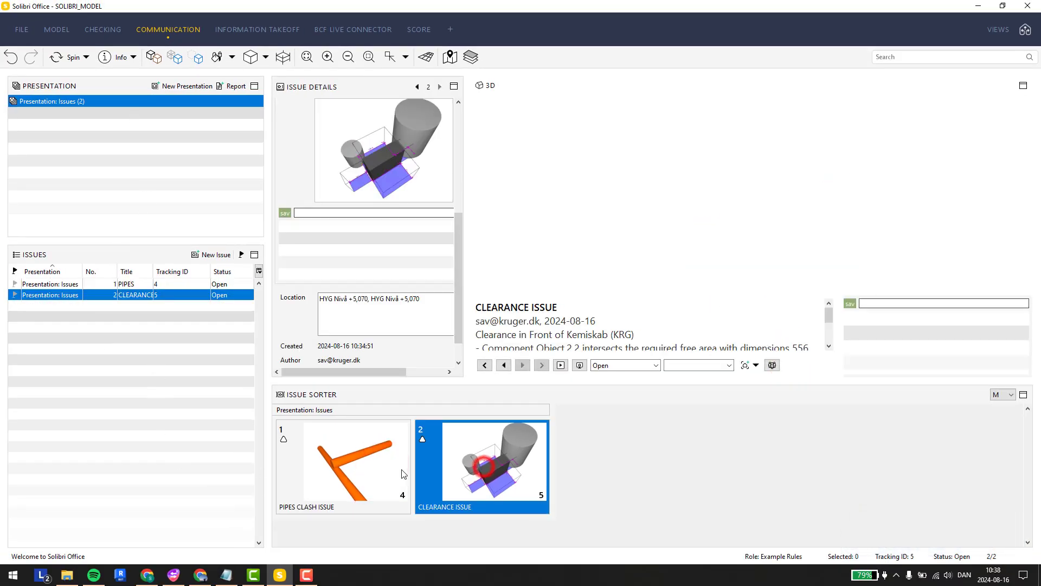
pyautogui.click(362, 470)
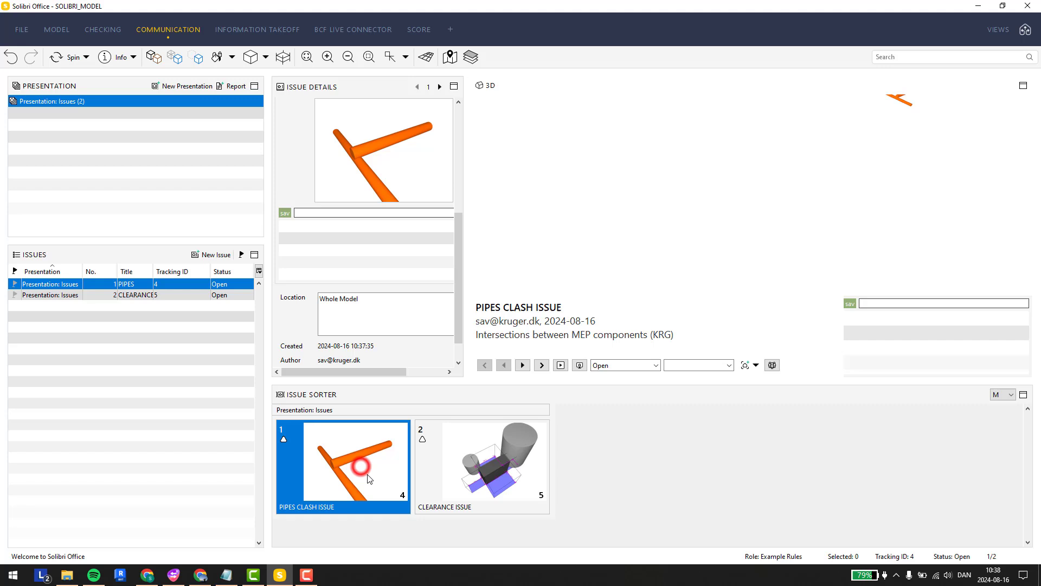
pyautogui.click(476, 440)
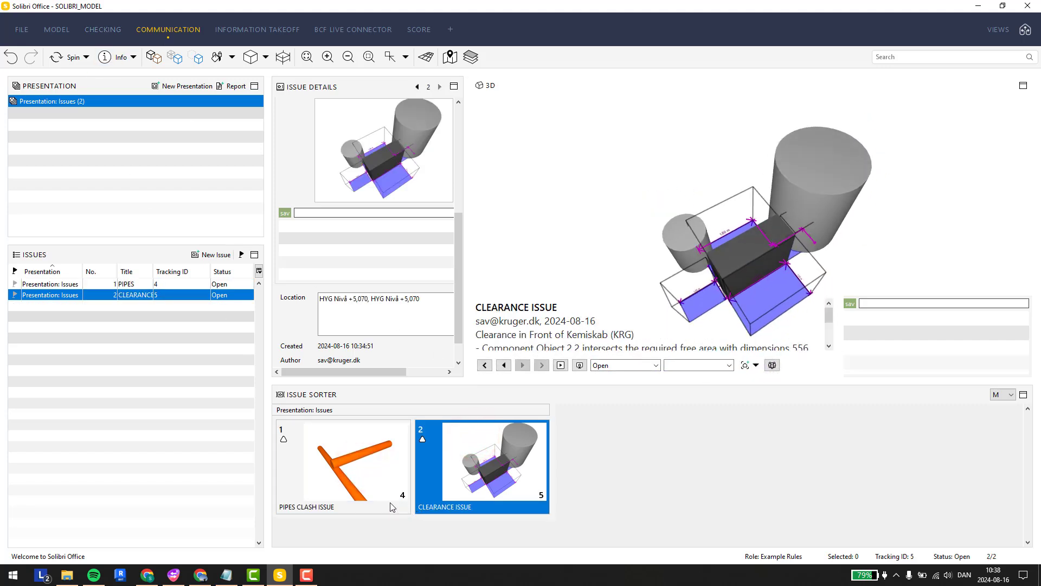
pyautogui.moveTo(666, 381); pyautogui.dragTo(665, 405)
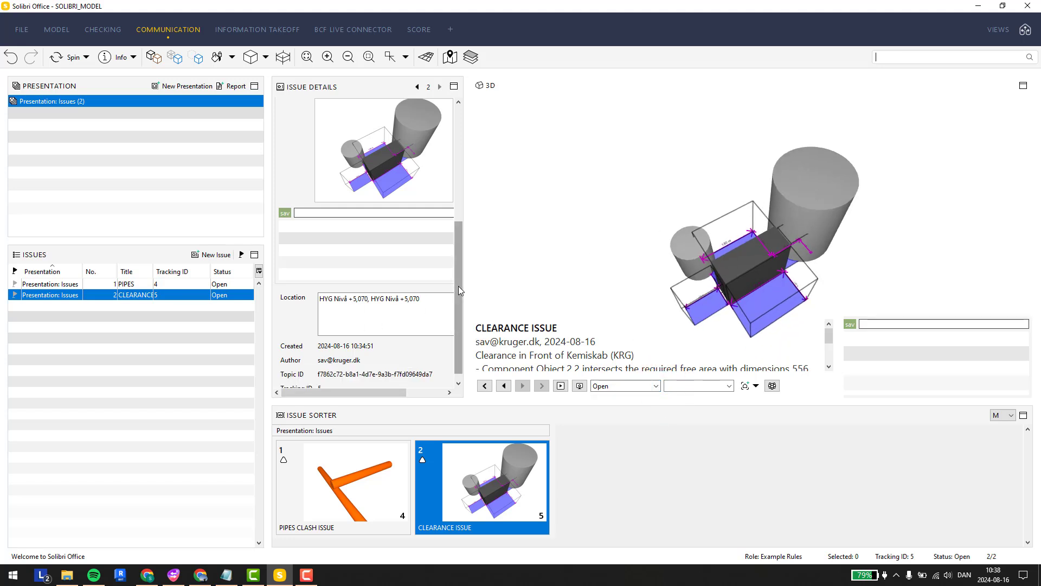
pyautogui.moveTo(458, 287); pyautogui.dragTo(478, 325)
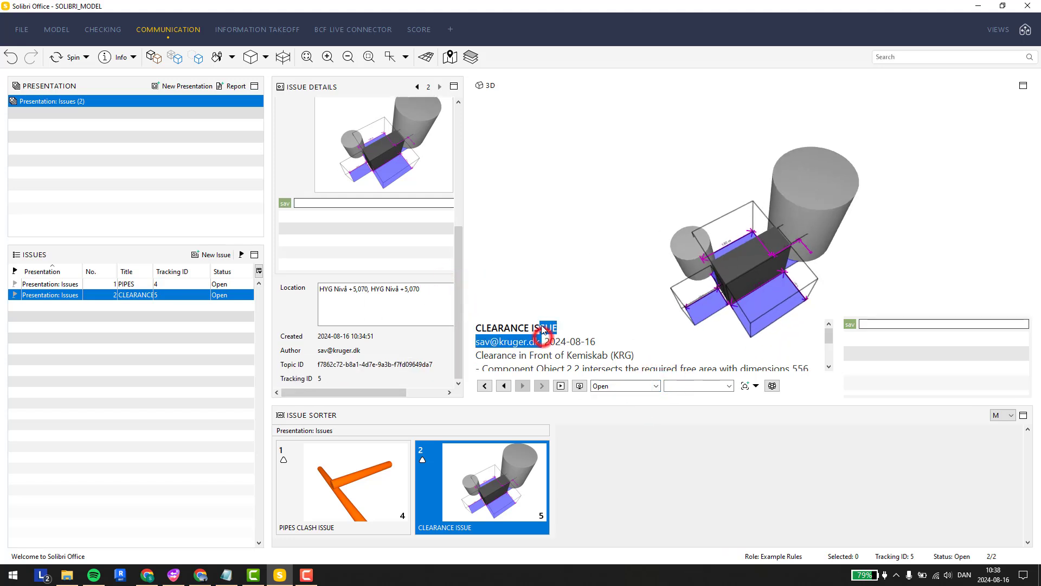
pyautogui.click(26, 397)
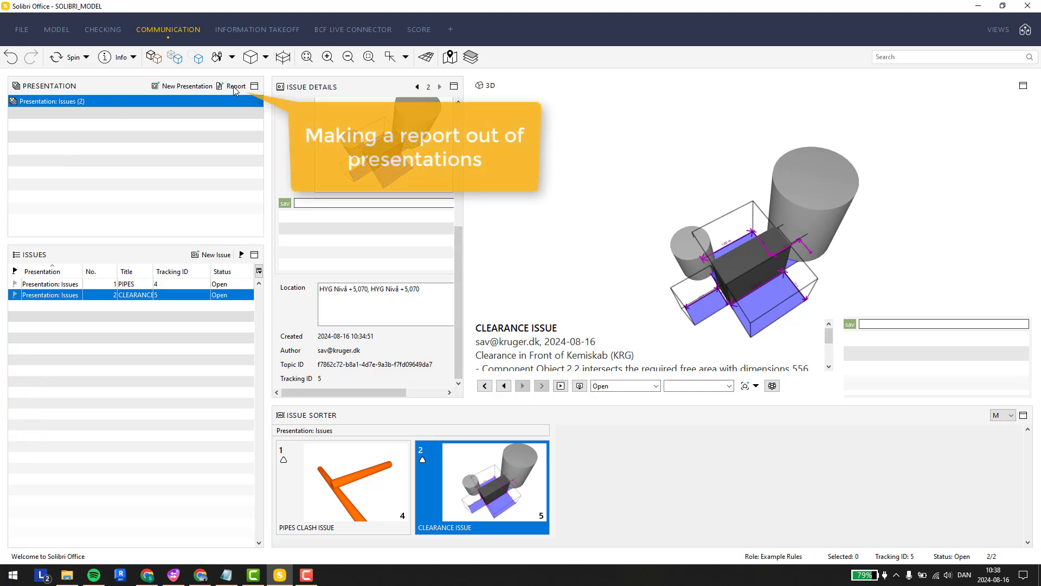